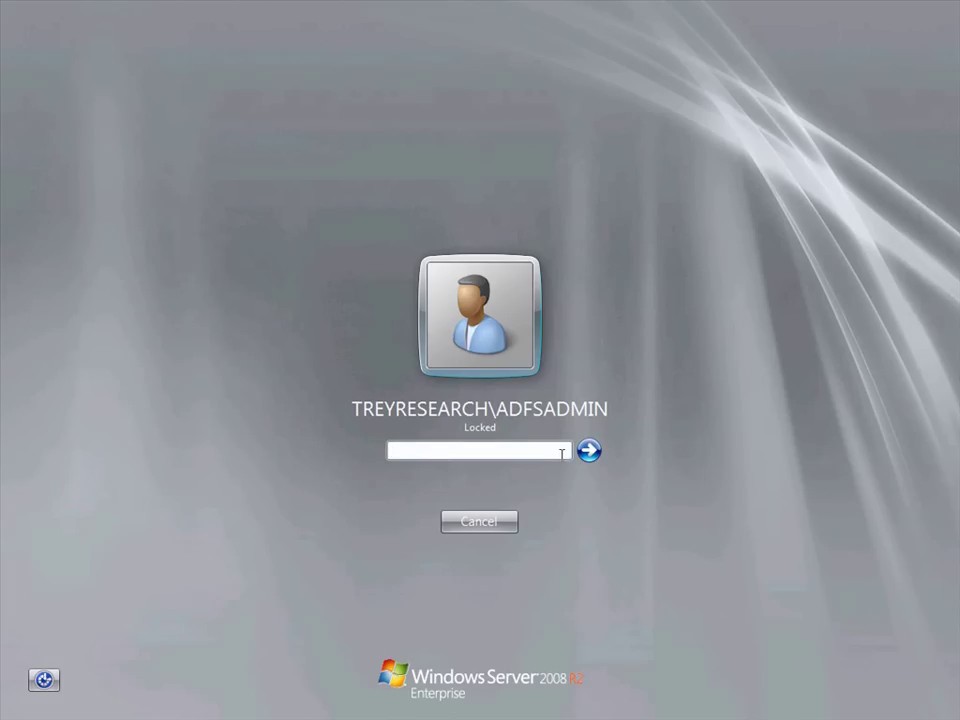
Step: Unlock the session with the account password and launch the Active Directory Federation Services console
type("pass@word")
left_click(589, 451)
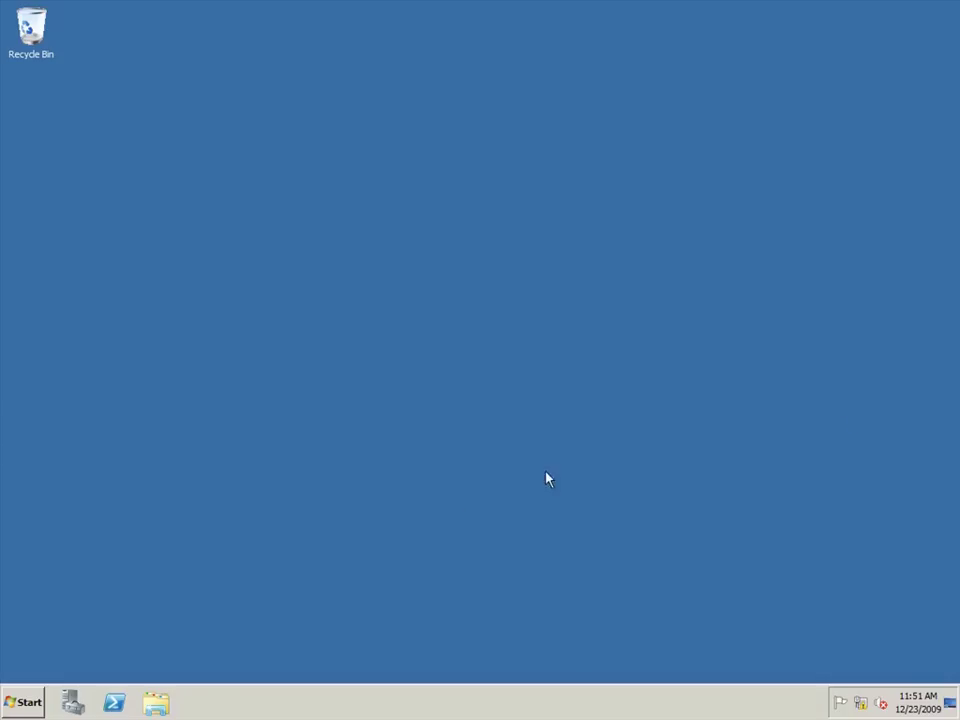
left_click(17, 701)
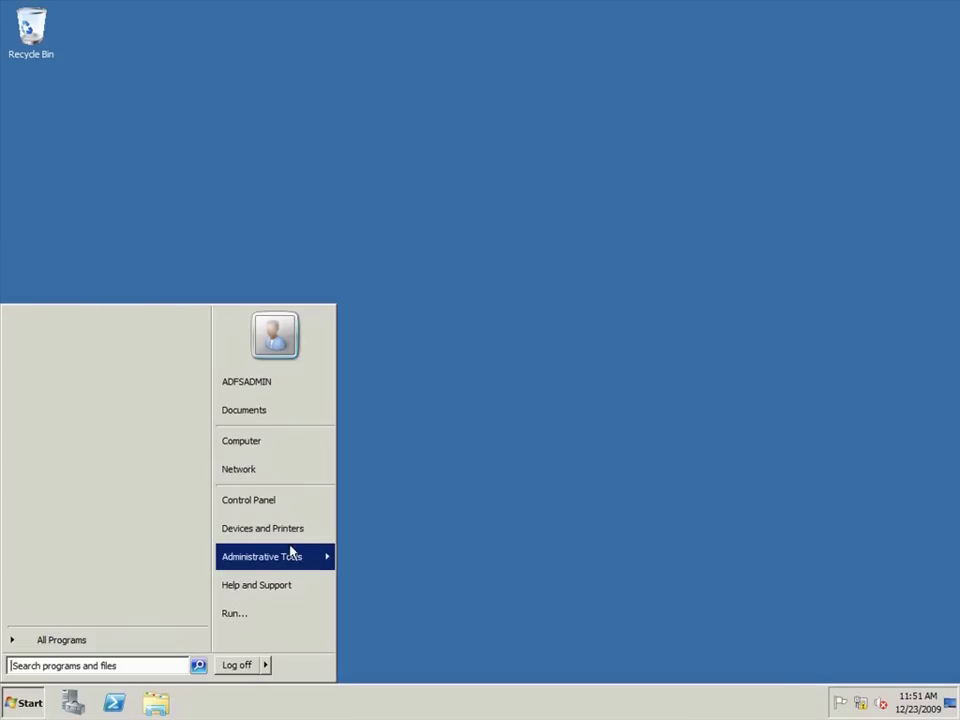
mouse_move(292, 551)
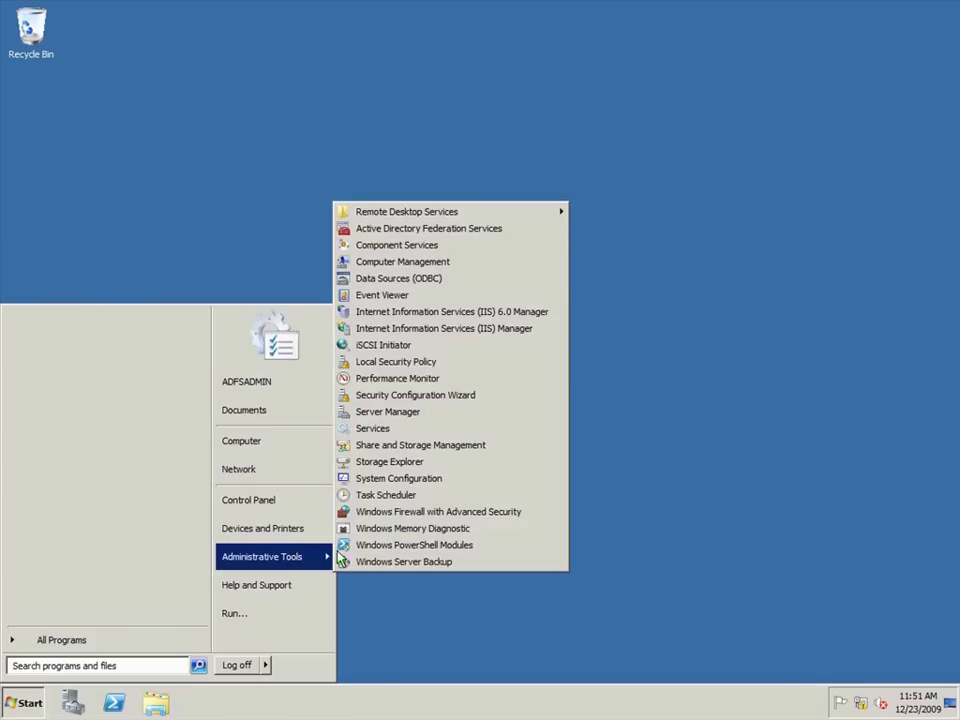
left_click(456, 231)
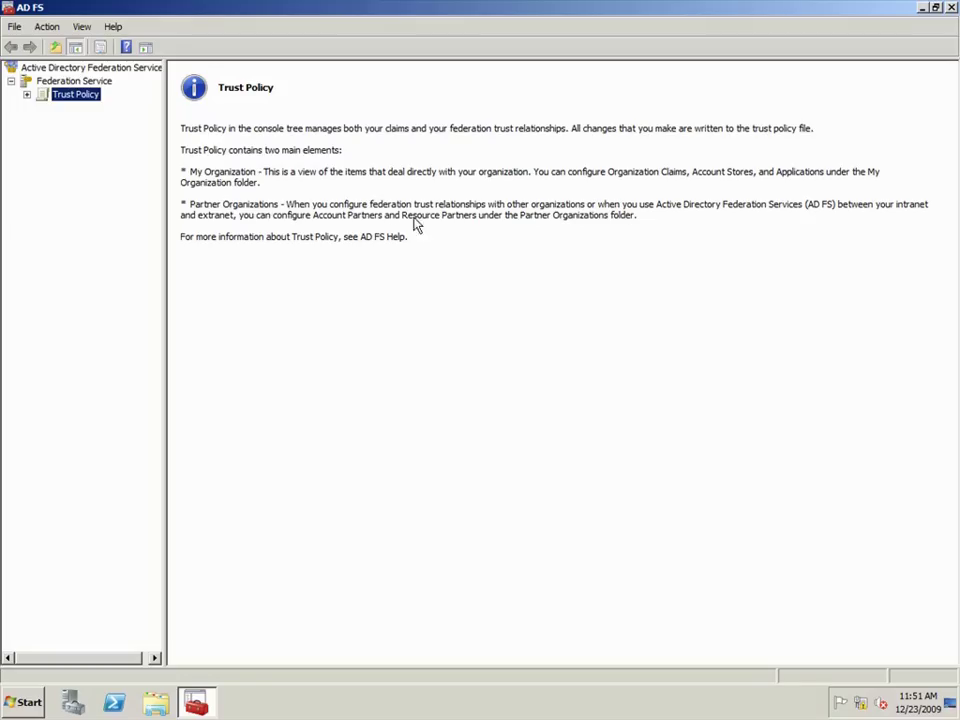
Step: Set the trust policy's Federation Service URI to urn:federation:treyresearch.net and display name to Trey Research
right_click(94, 106)
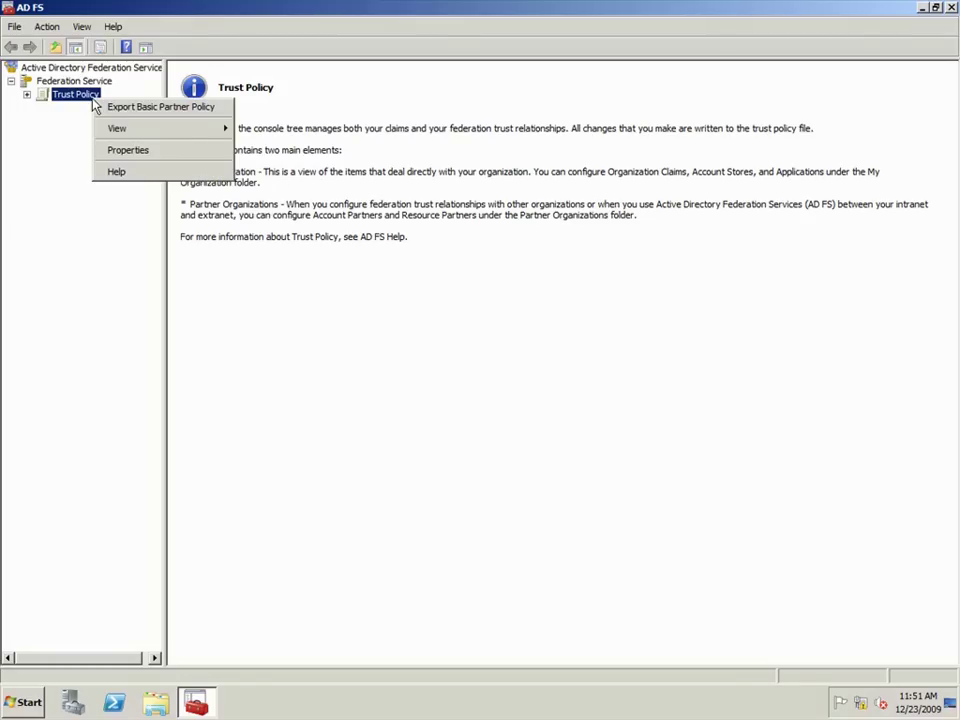
left_click(127, 150)
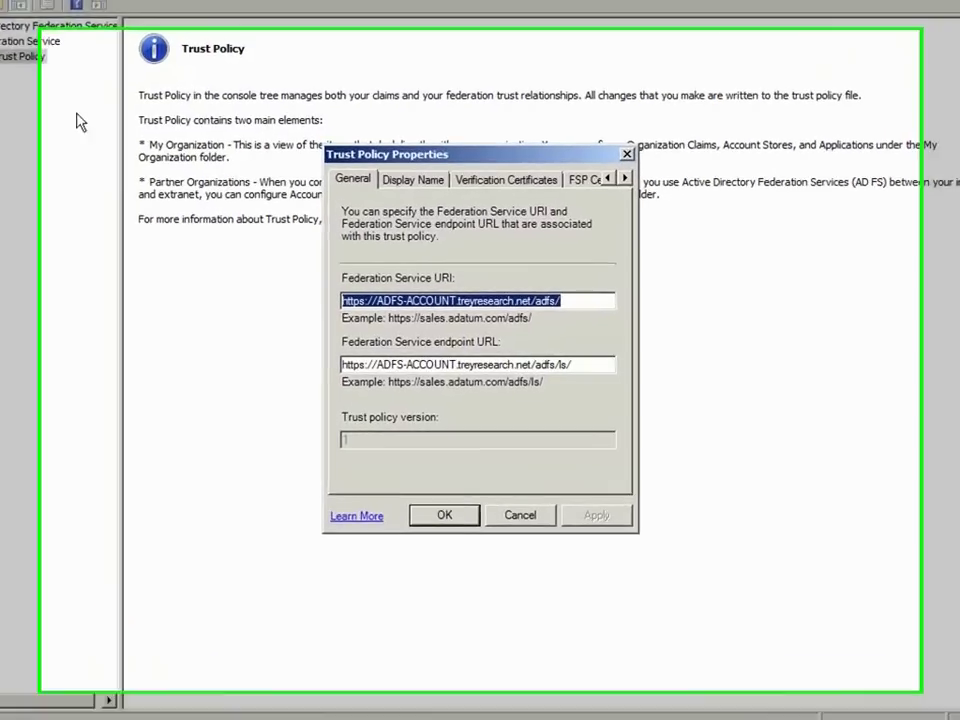
type("urn")
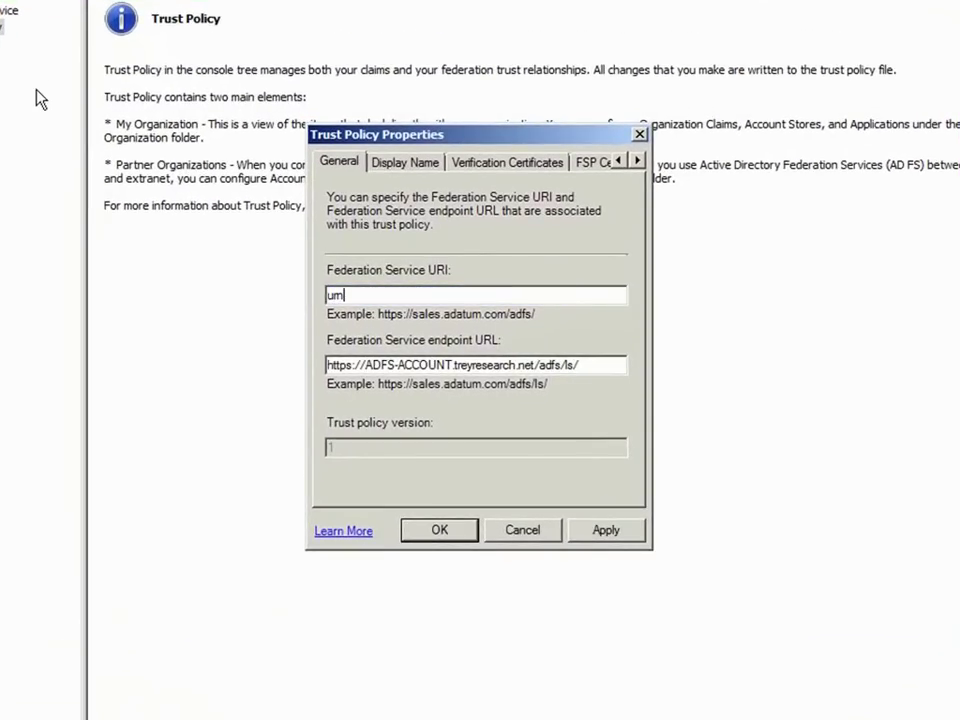
type(":federation:treyres")
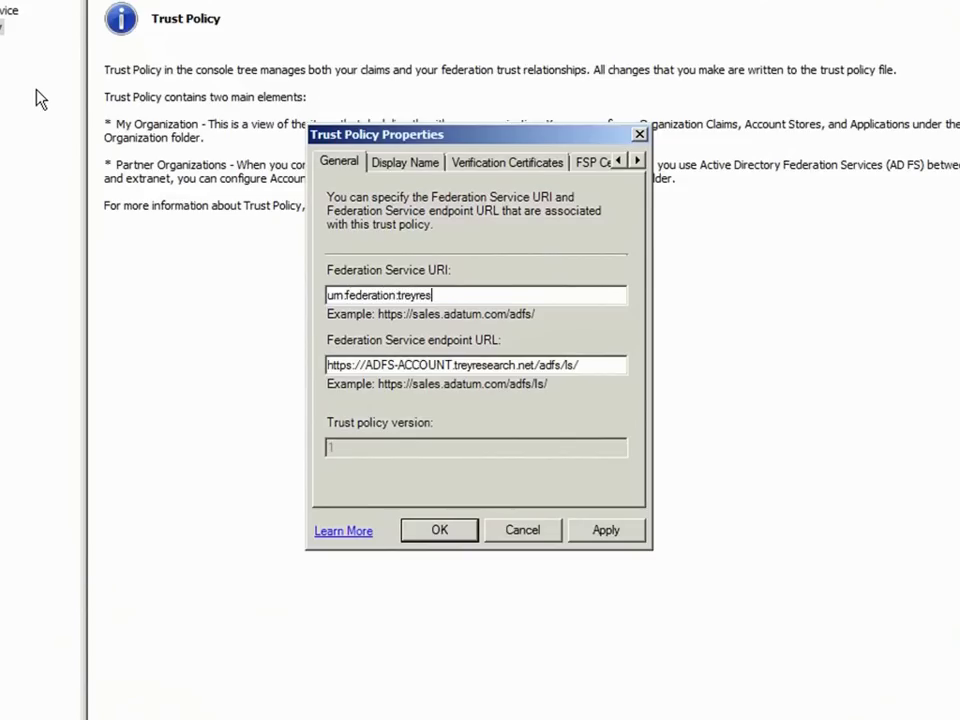
type("earch.net")
left_click(407, 166)
left_click_drag(534, 279, 257, 289)
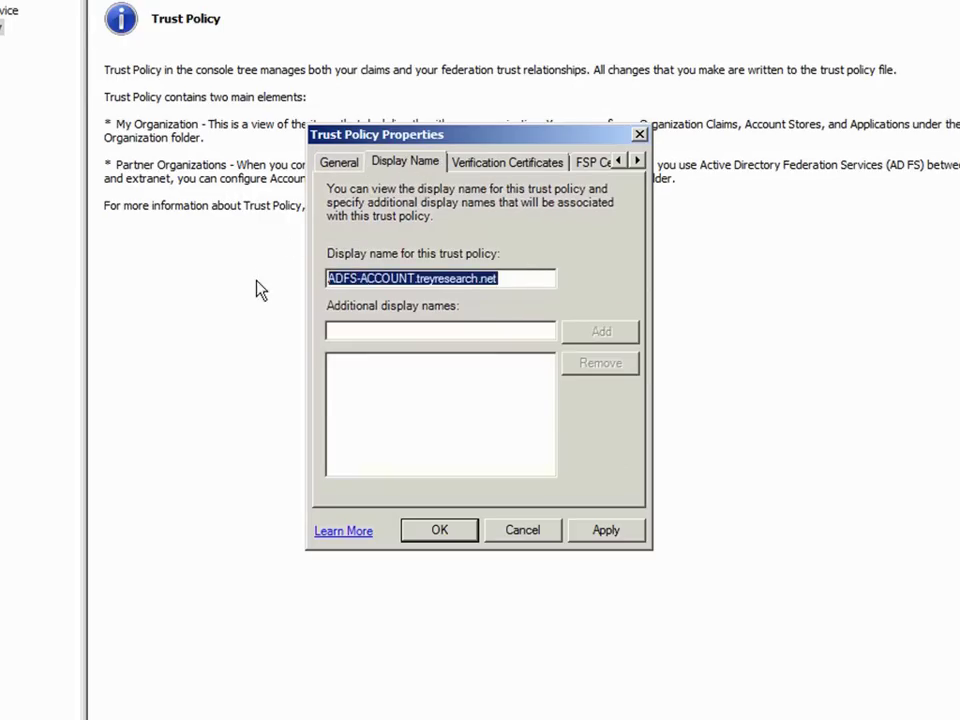
type("Trey Research")
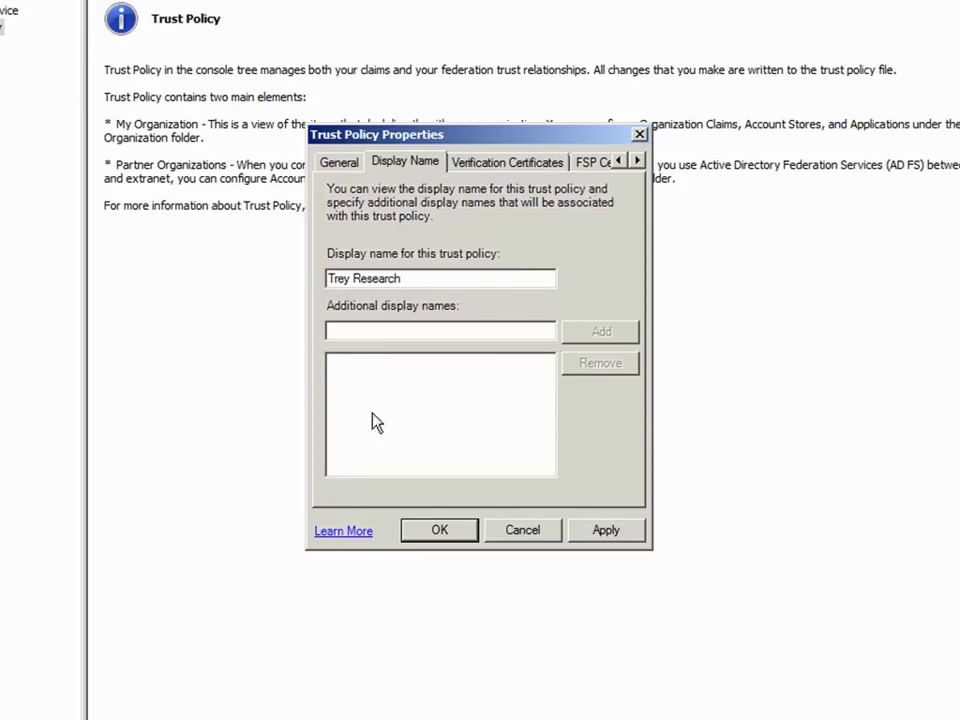
left_click(438, 529)
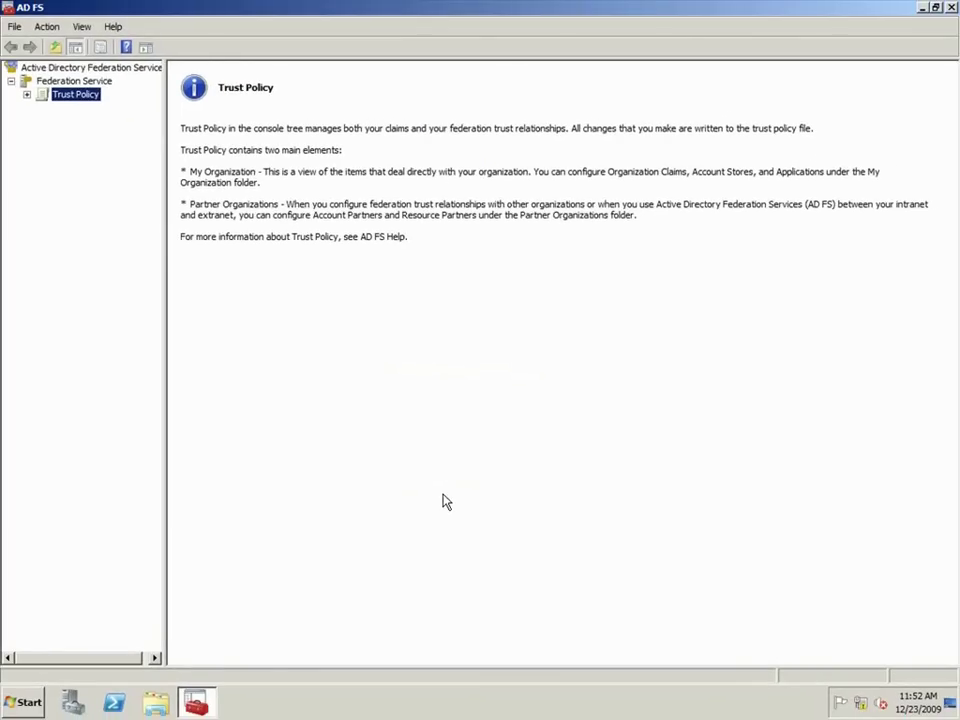
Step: Under My Organization, add a Custom organization claim named ProxyAddresses
left_click(28, 94)
left_click(42, 107)
left_click(96, 121)
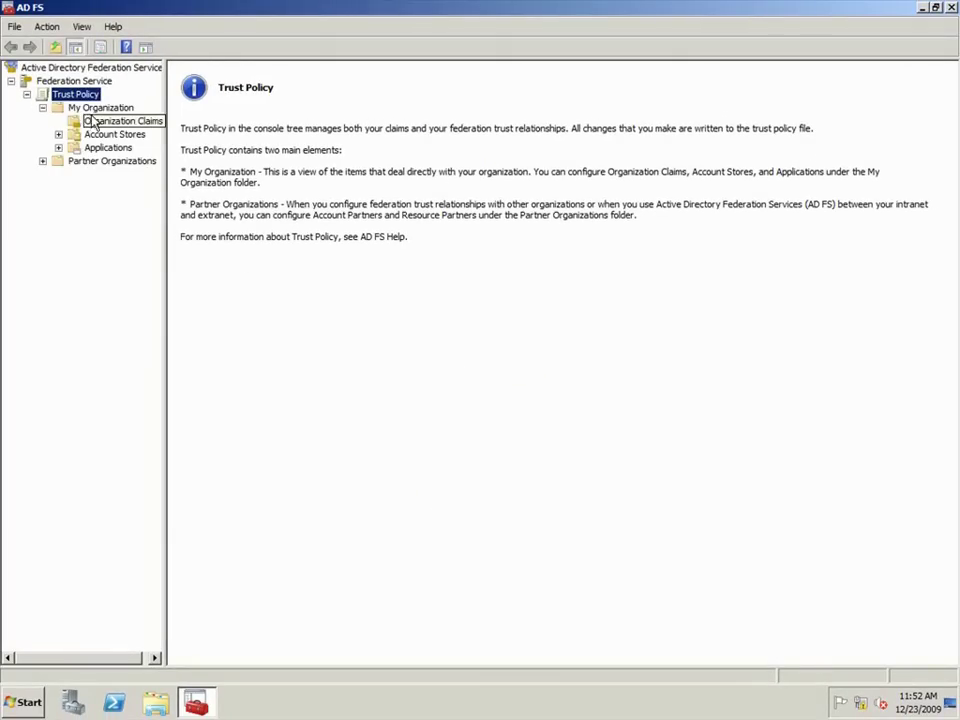
right_click(96, 125)
mouse_move(137, 130)
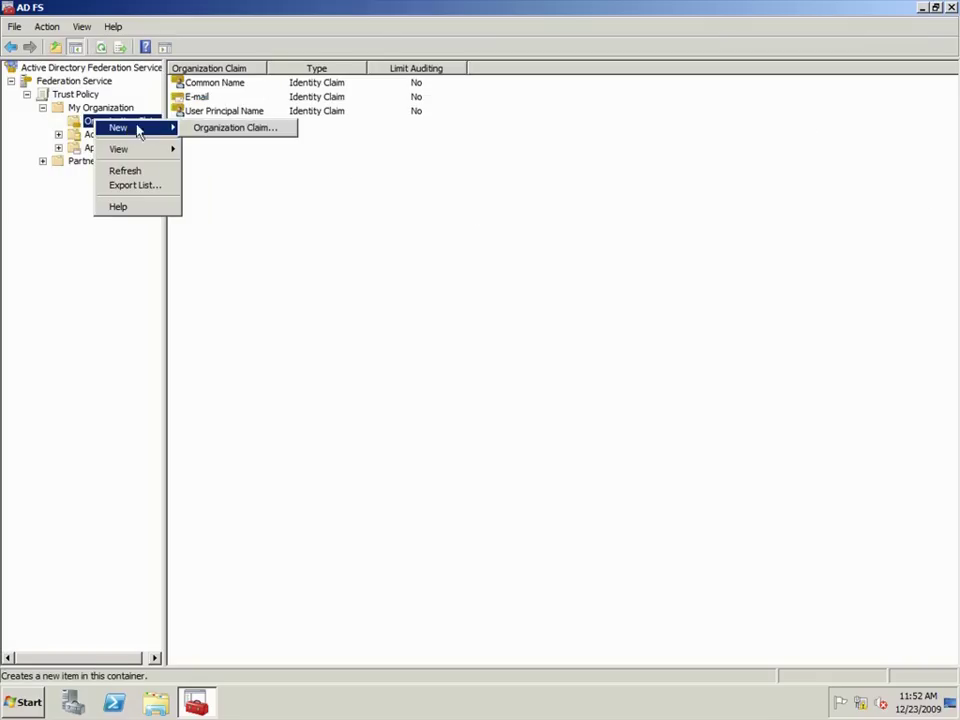
left_click(201, 130)
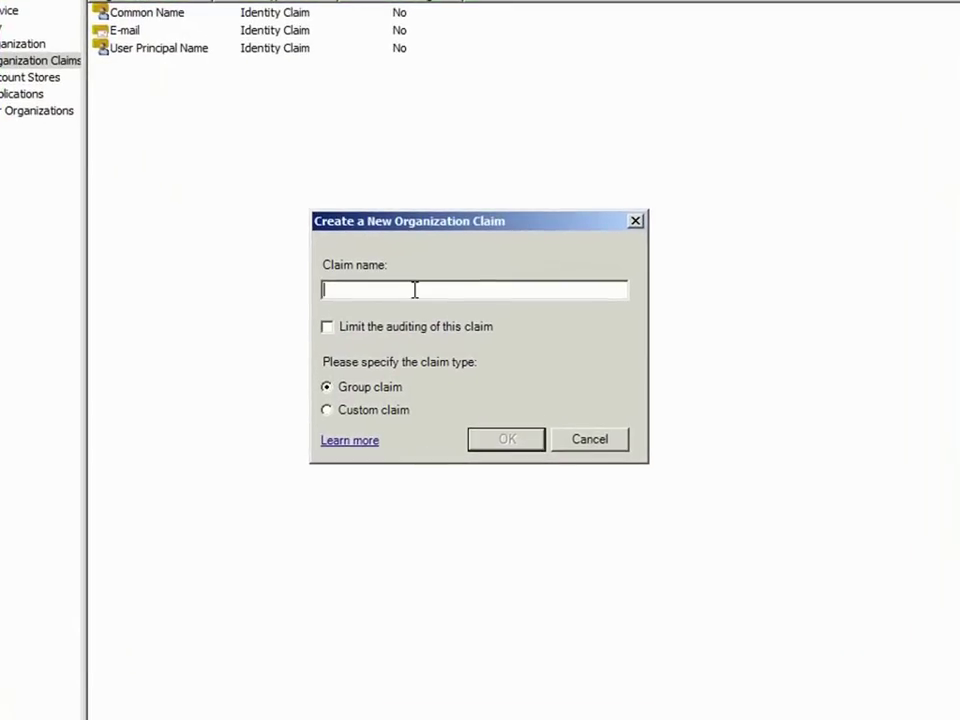
type("ProxyAddresses")
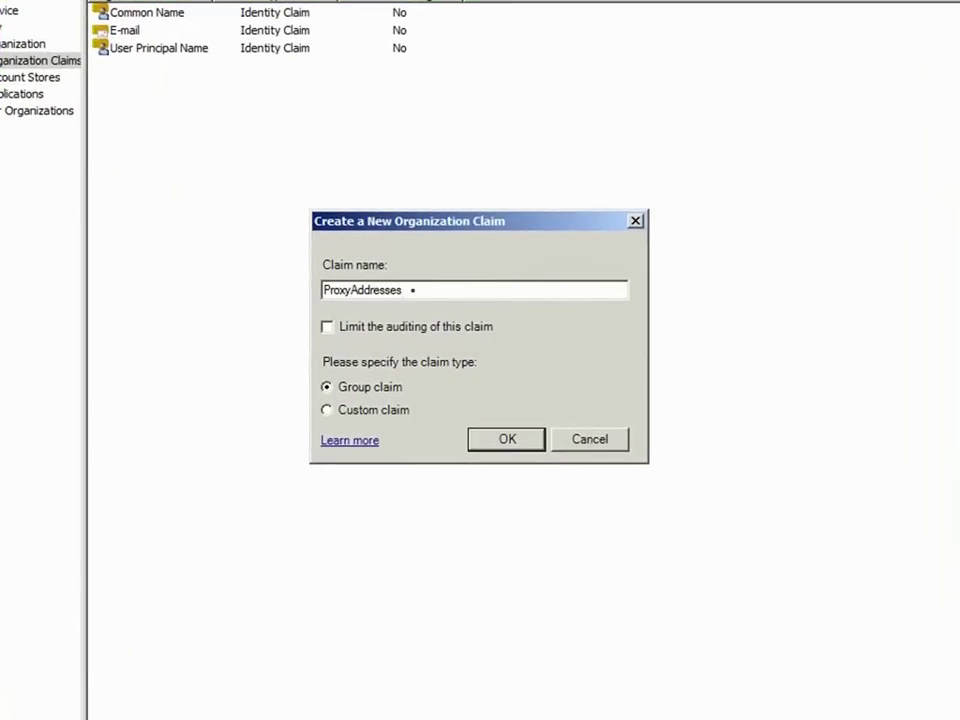
left_click(396, 414)
left_click(535, 452)
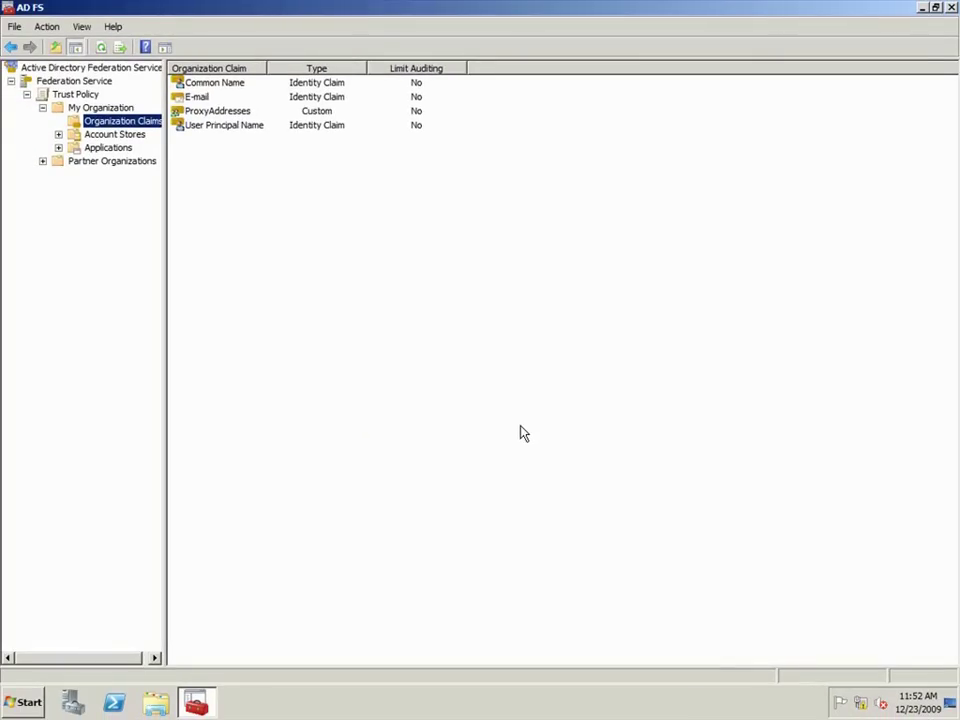
Step: Add an enabled Active Directory account store through the Add Account Store wizard
left_click(140, 139)
right_click(140, 146)
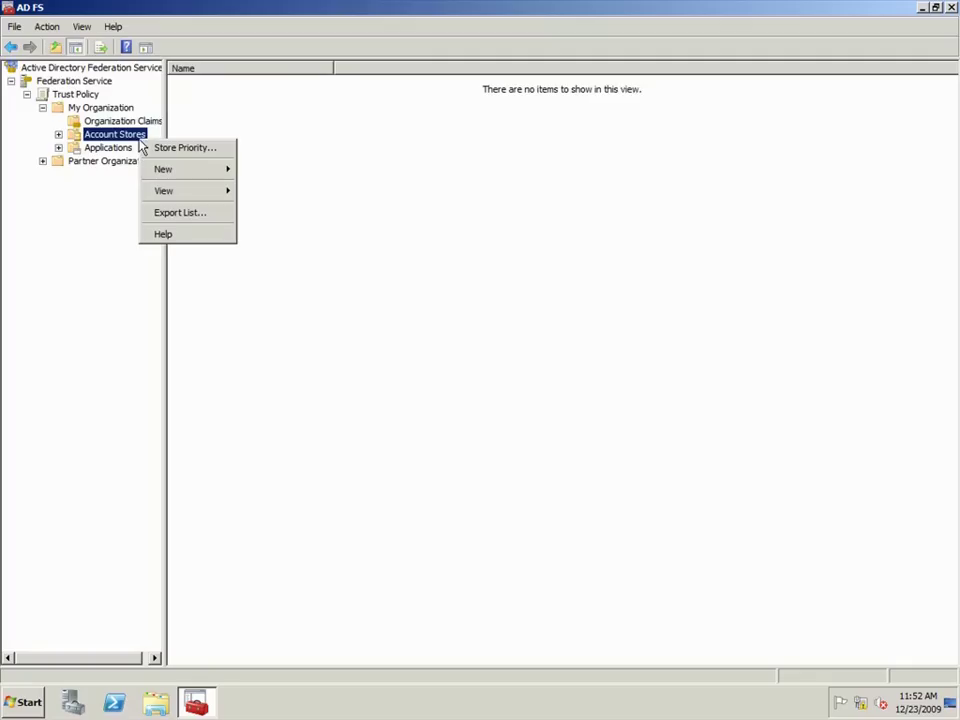
mouse_move(184, 171)
left_click(266, 172)
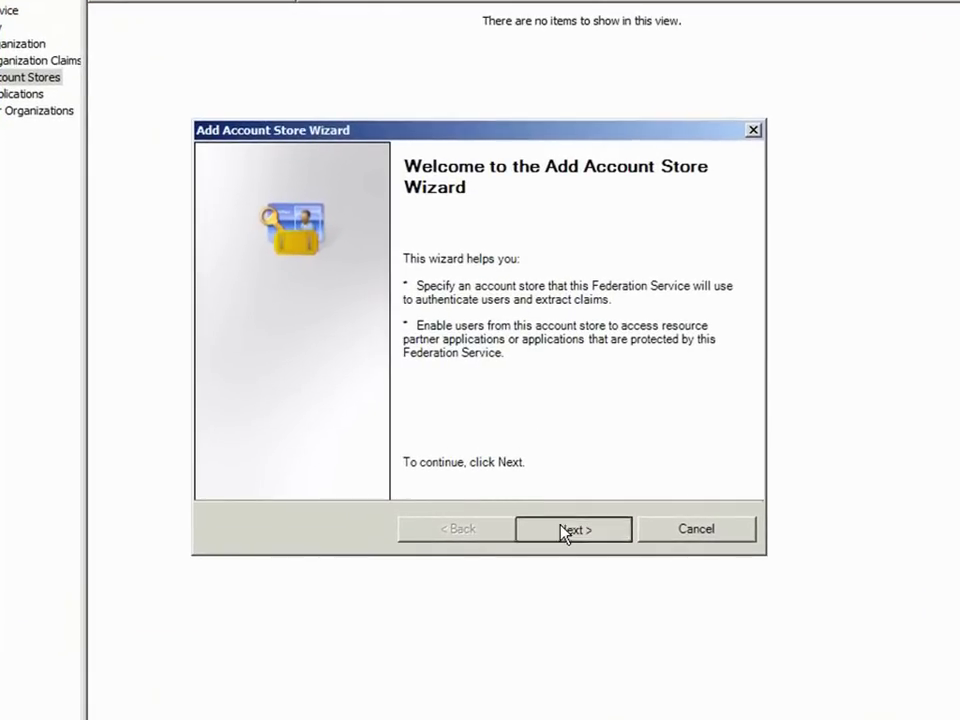
left_click(566, 532)
left_click(564, 533)
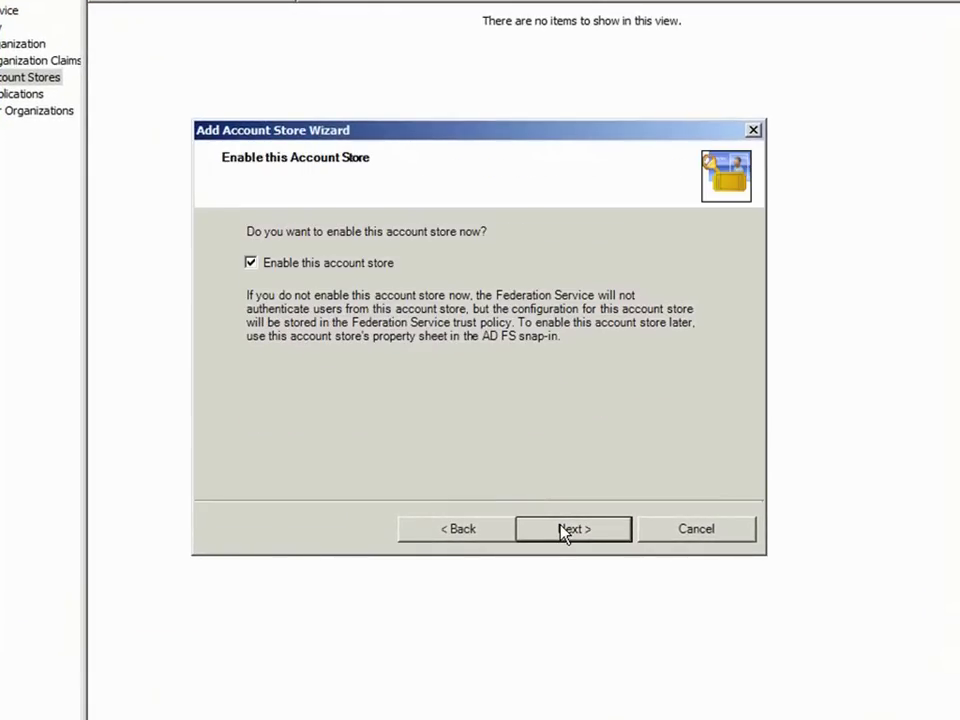
left_click(565, 532)
left_click(563, 531)
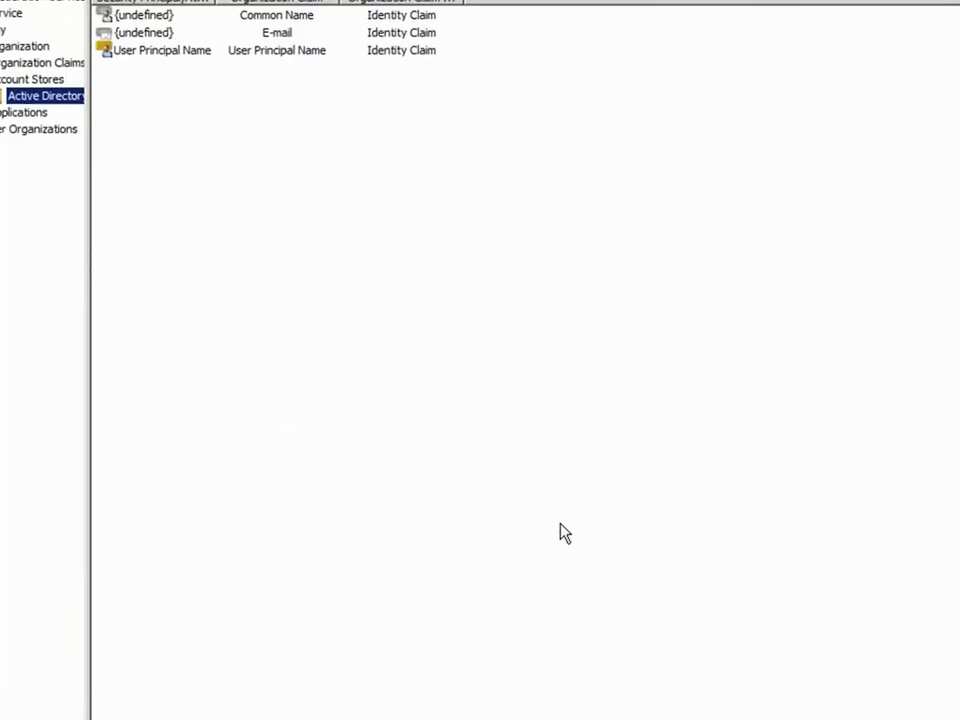
Step: Enable the E-mail claim and map it to the LDAP attribute mail
double_click(326, 98)
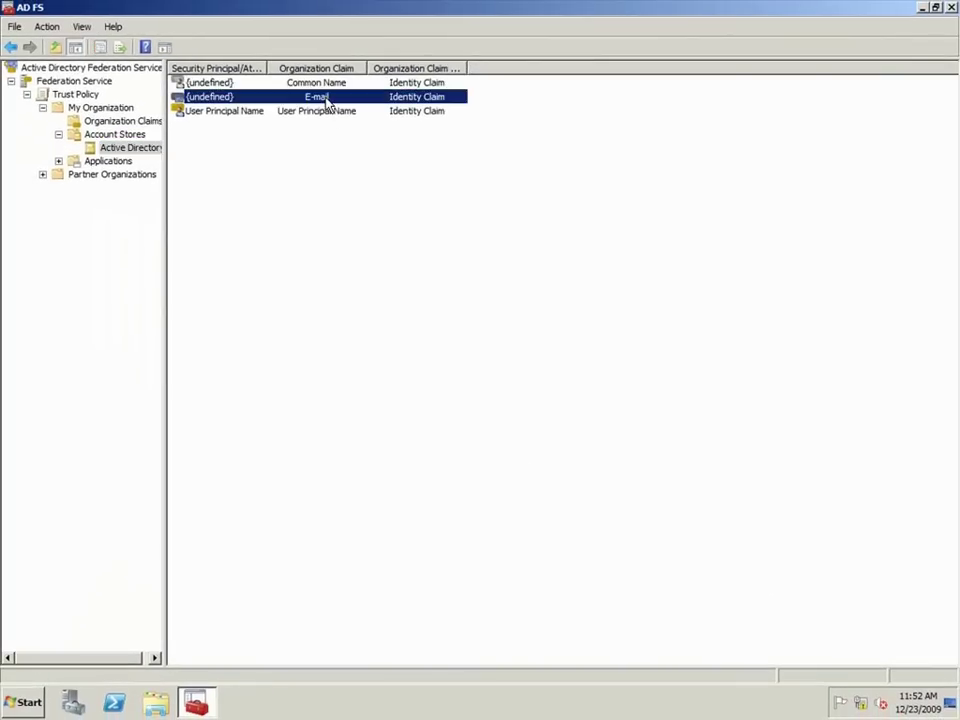
left_click(372, 285)
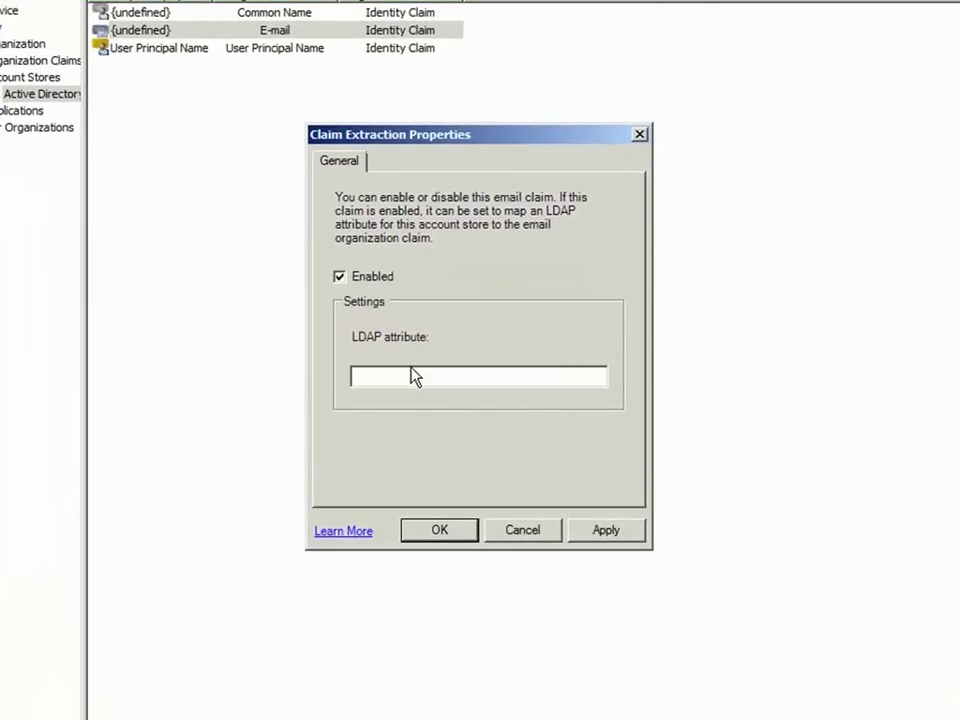
left_click(419, 373)
type("mail")
left_click(430, 531)
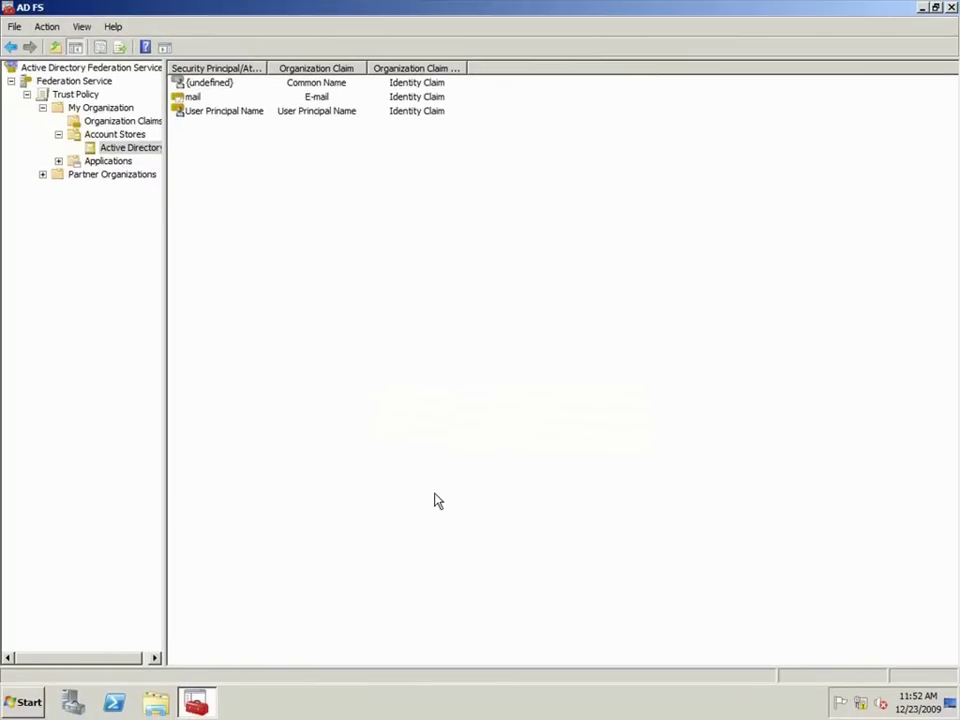
Step: Add a ProxyAddresses custom claim extraction to the Active Directory store and expand Partner Organizations
right_click(131, 155)
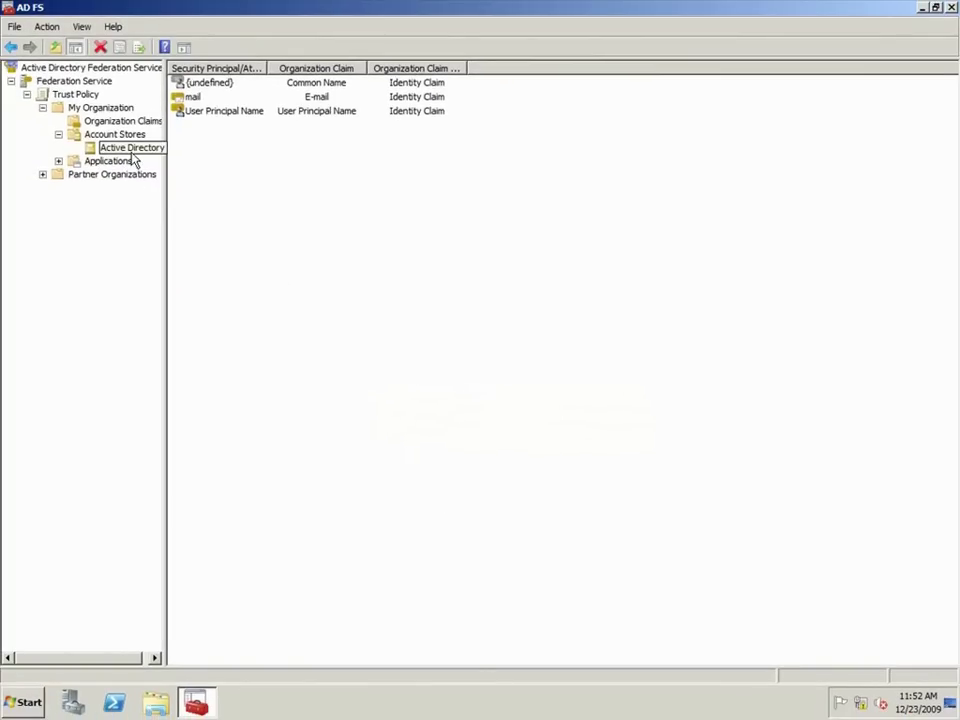
mouse_move(178, 185)
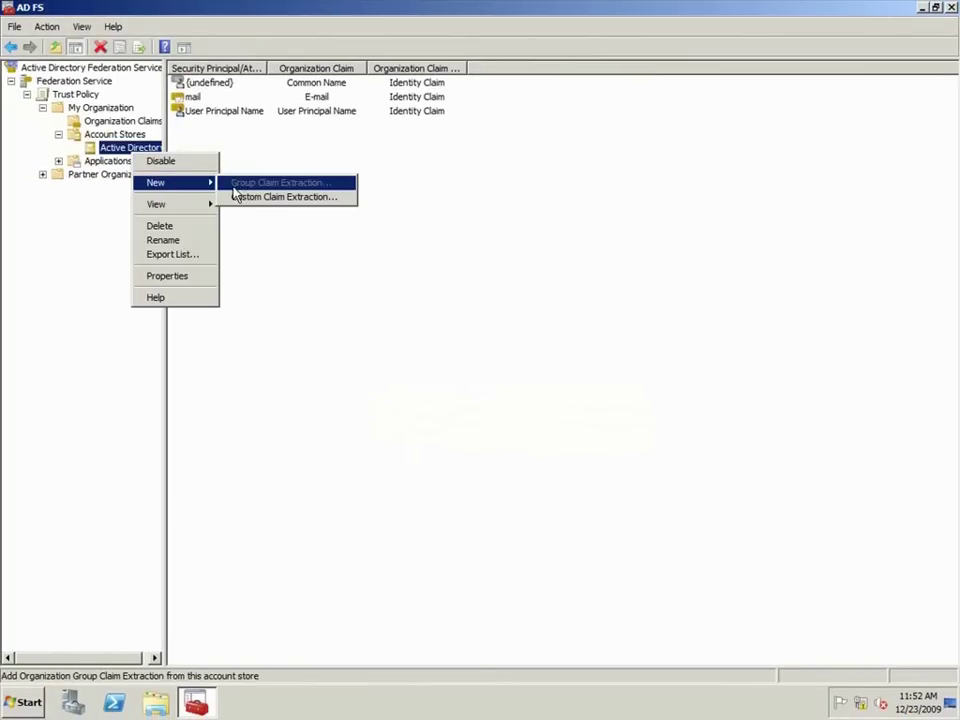
left_click(253, 198)
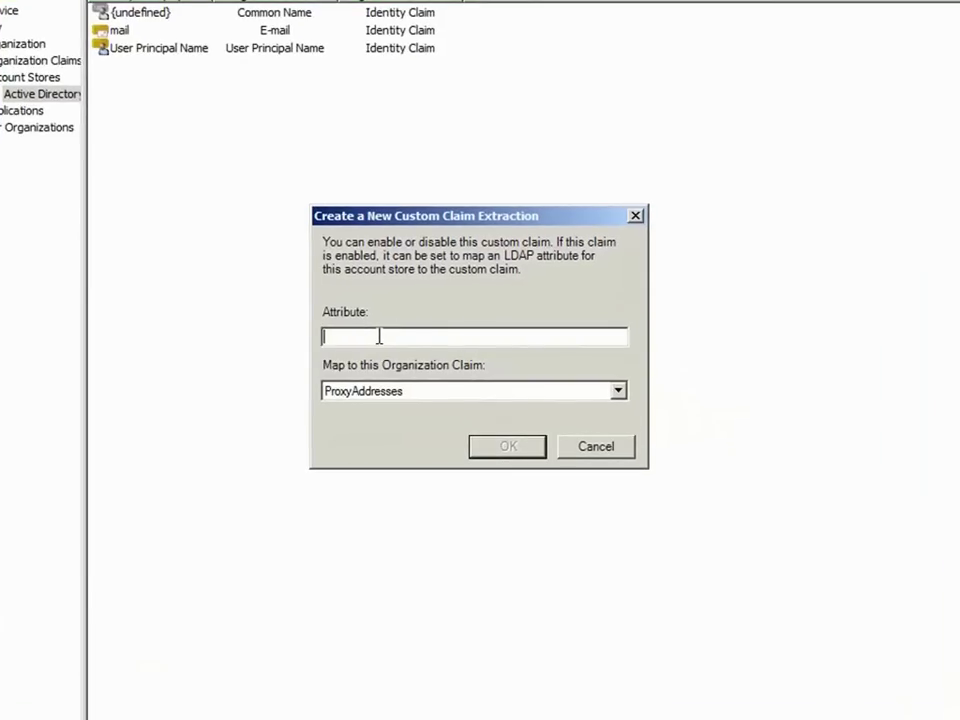
type("ProxyAddresses")
left_click(490, 446)
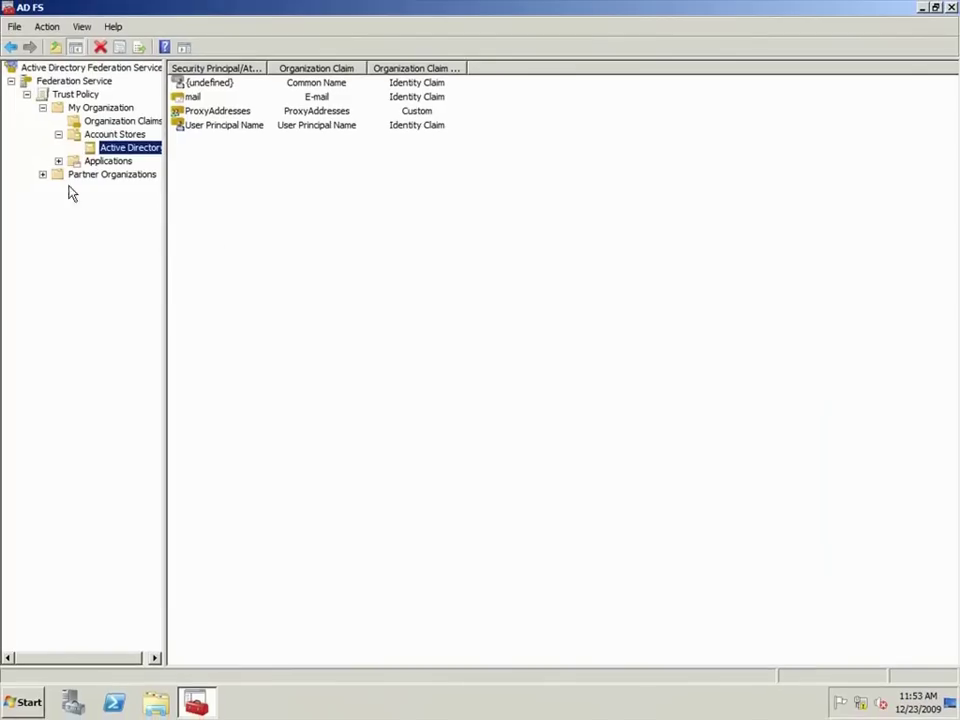
left_click(43, 175)
Step: Start the Add Resource Partner Wizard from Resource Partners and pass its welcome page
left_click(110, 205)
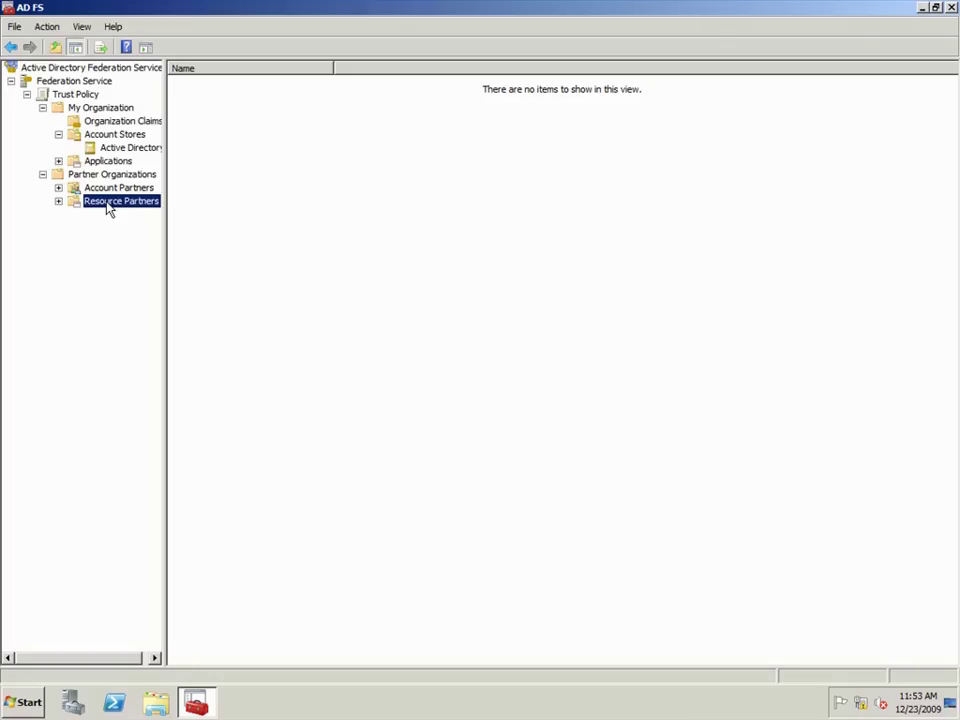
right_click(109, 209)
mouse_move(146, 210)
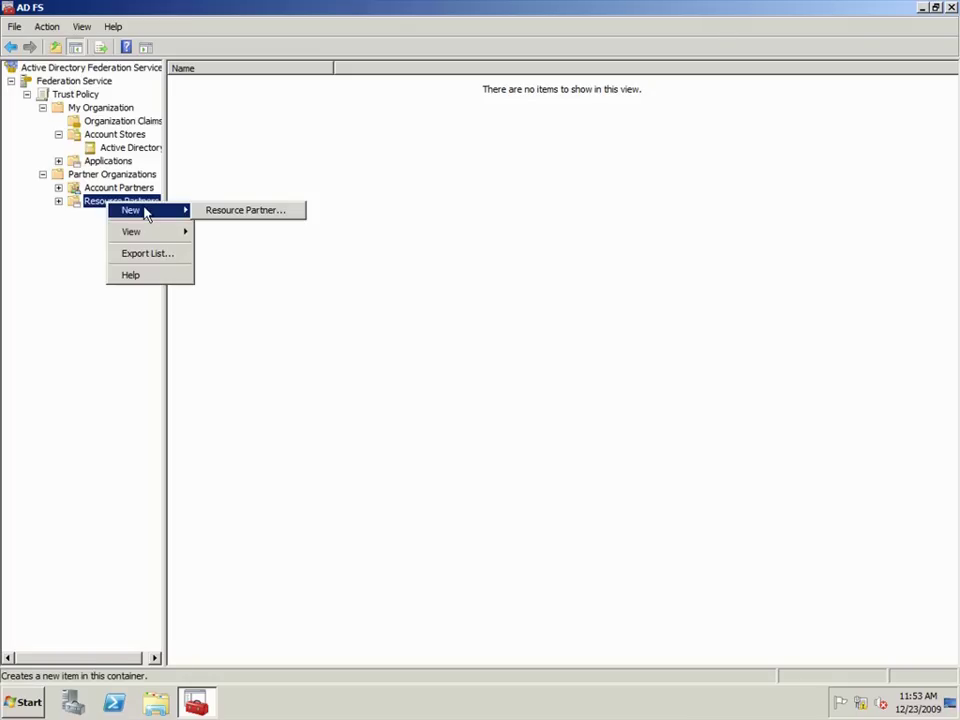
left_click(227, 212)
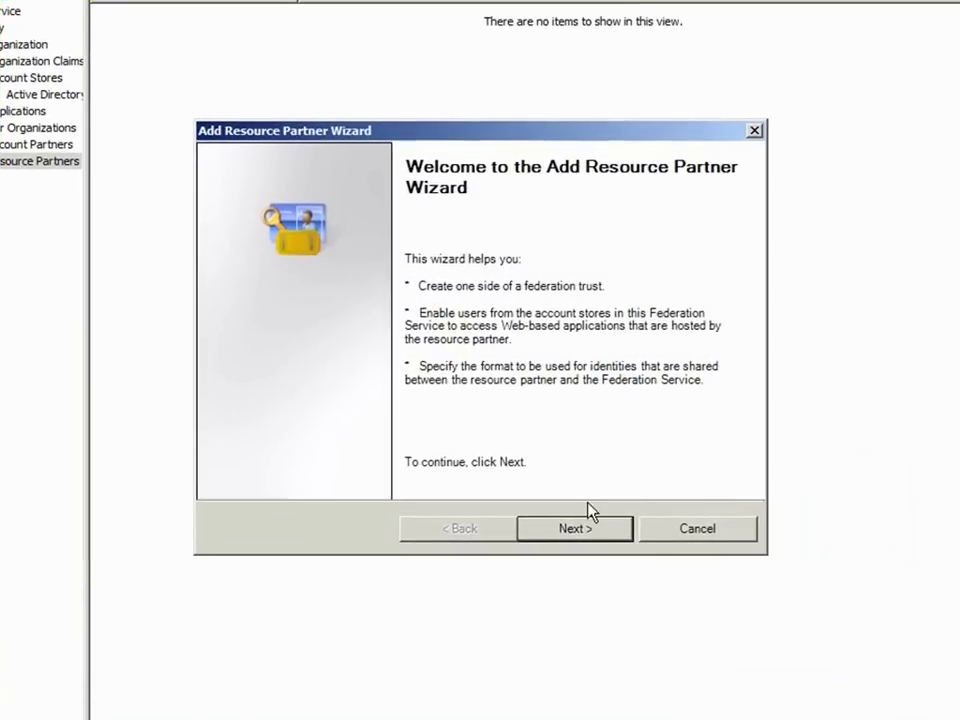
left_click(585, 496)
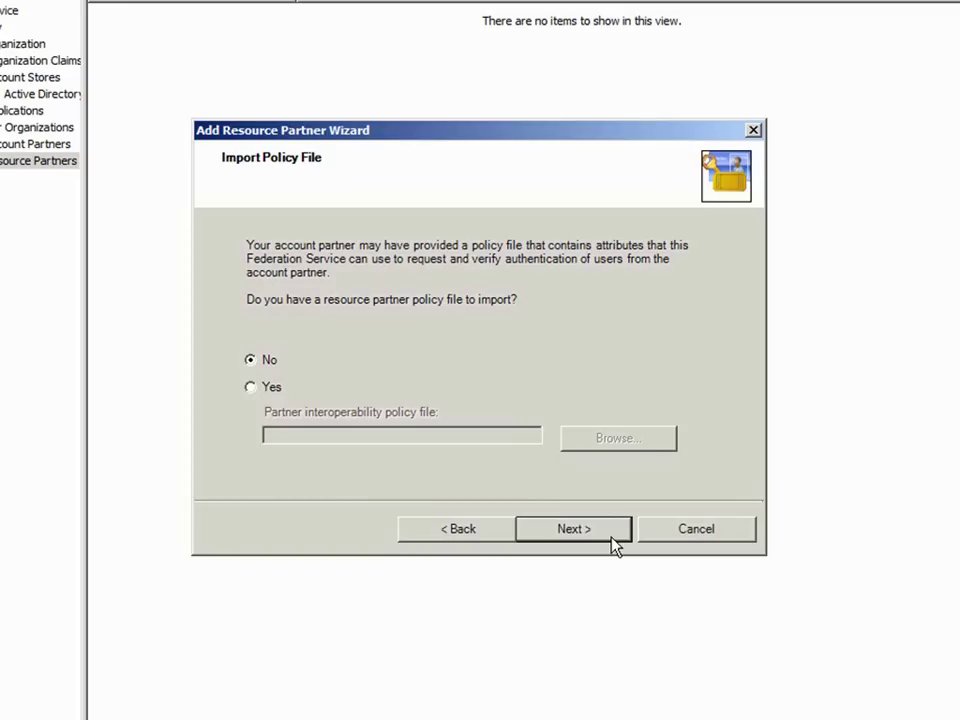
left_click(573, 529)
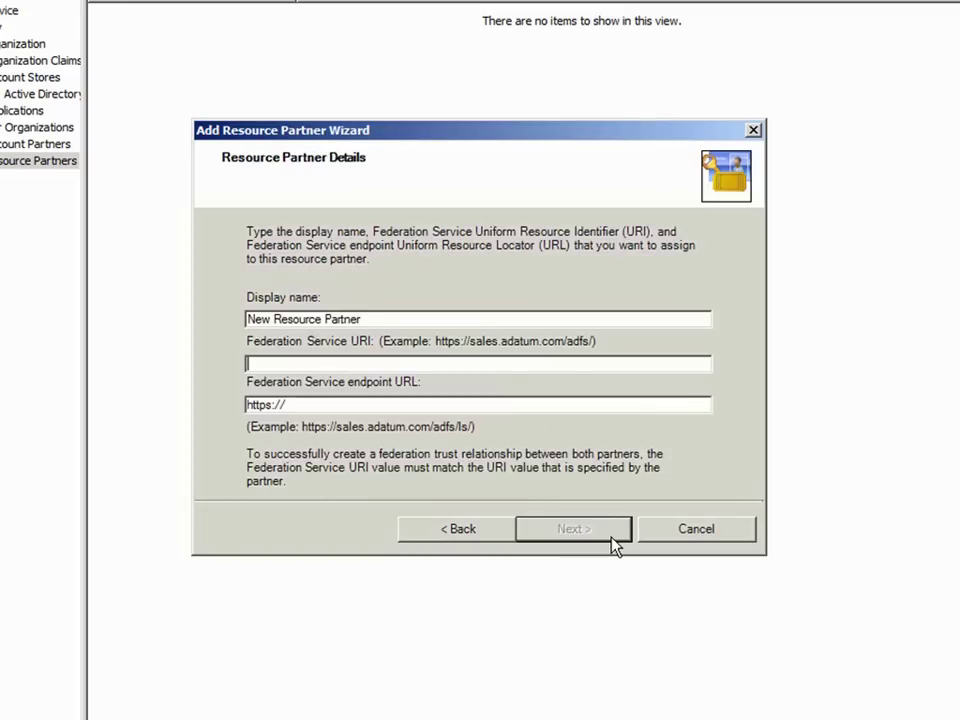
left_click_drag(480, 322, 225, 311)
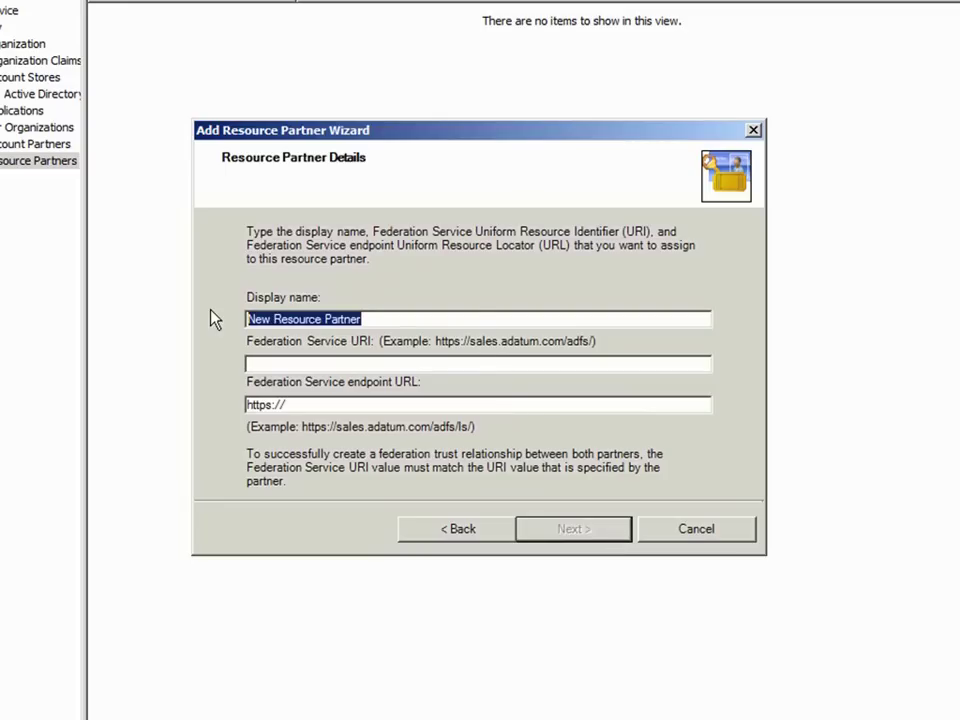
type("CP&L E")
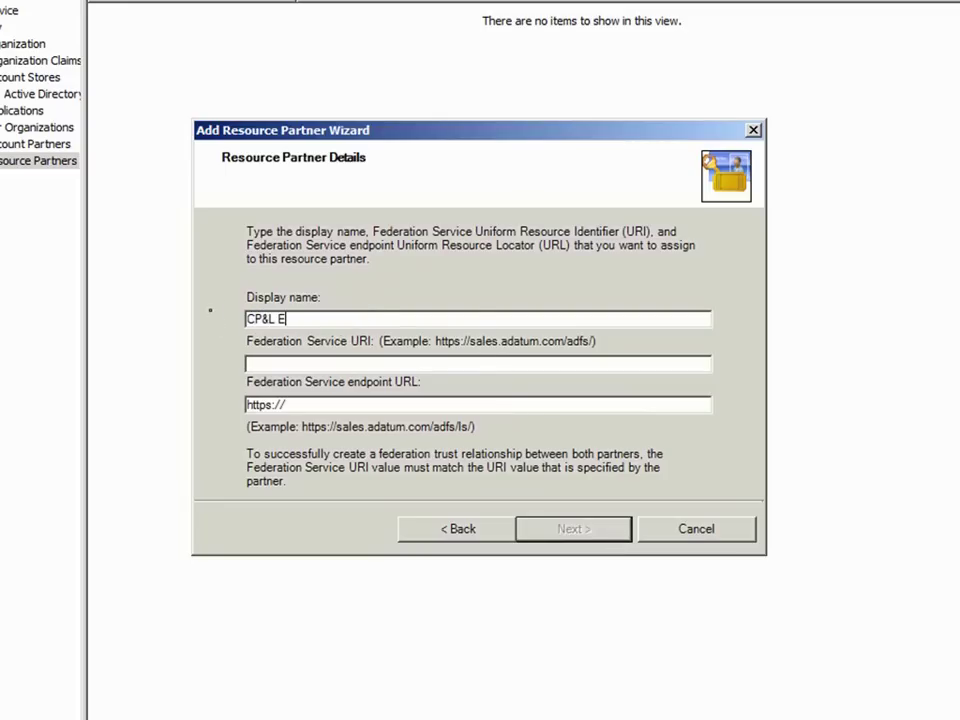
type("nterprises")
key("Tab")
type("urn:fe")
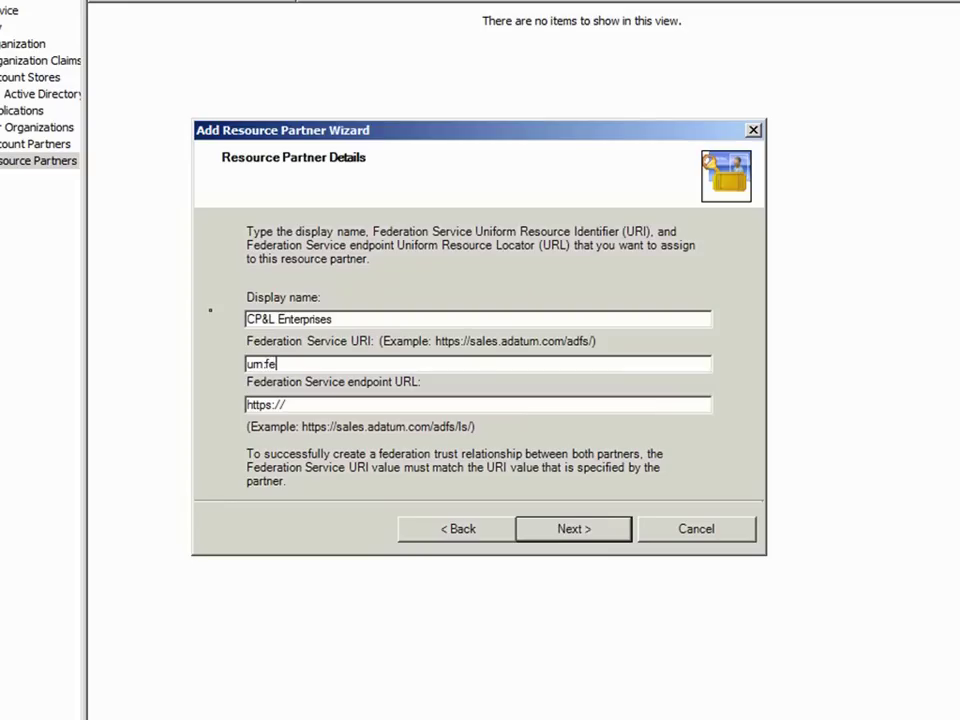
type("deration:cpandl.com")
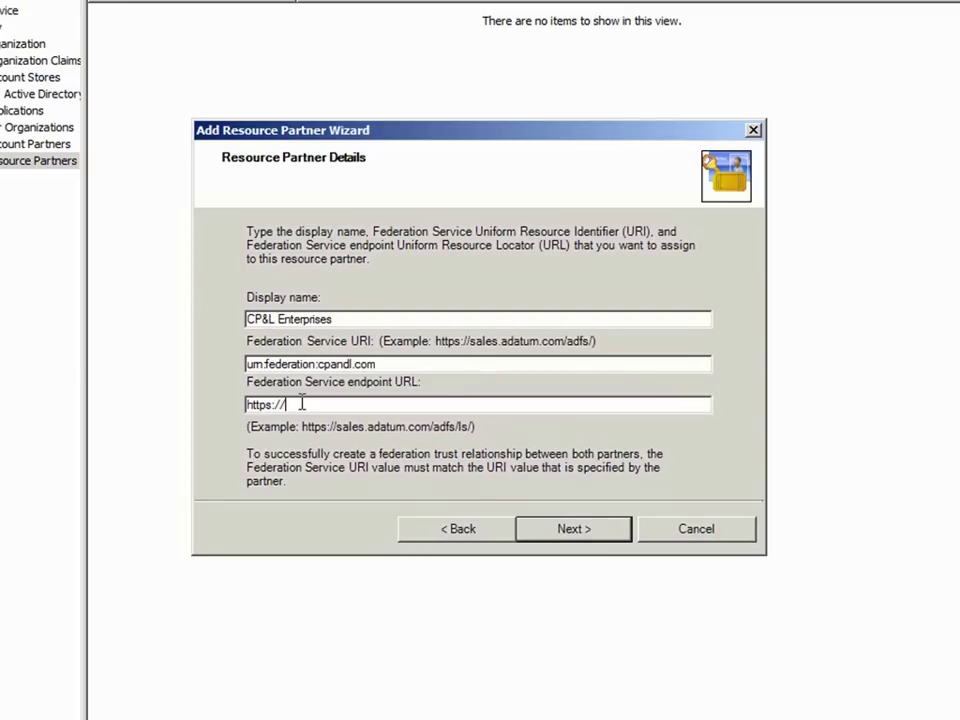
type("adfs-resource.cpa")
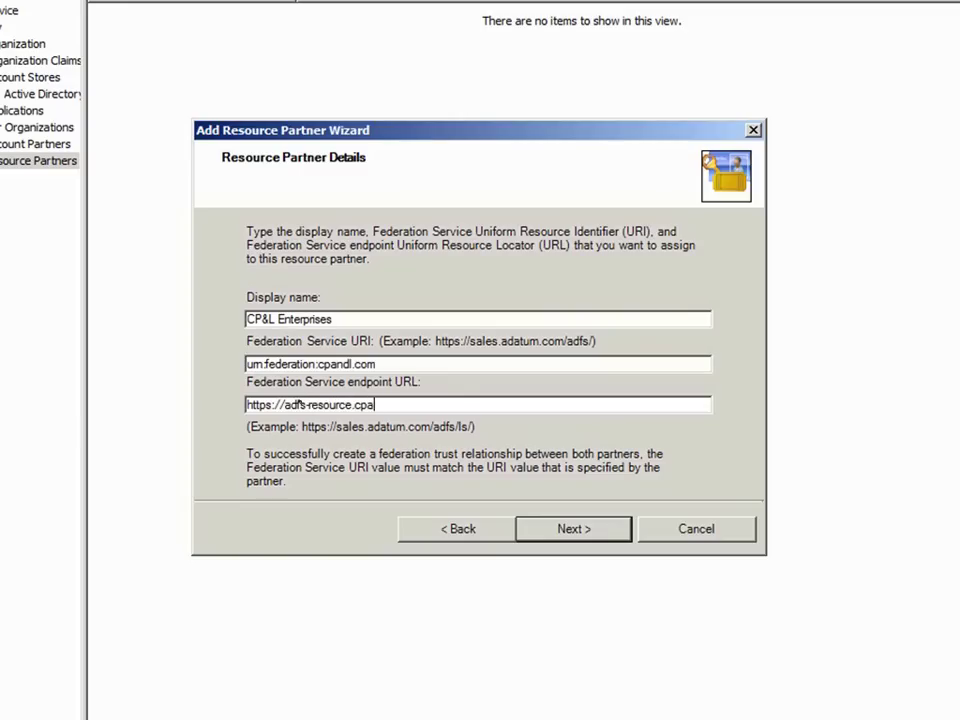
type("ndl.com/adfs/ls/")
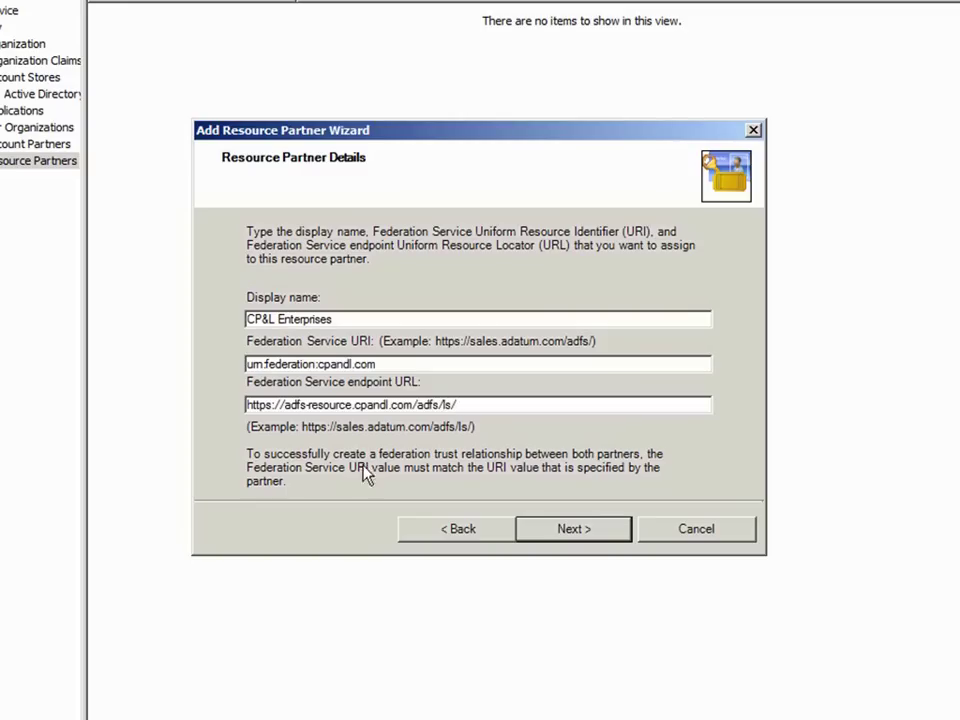
left_click(530, 535)
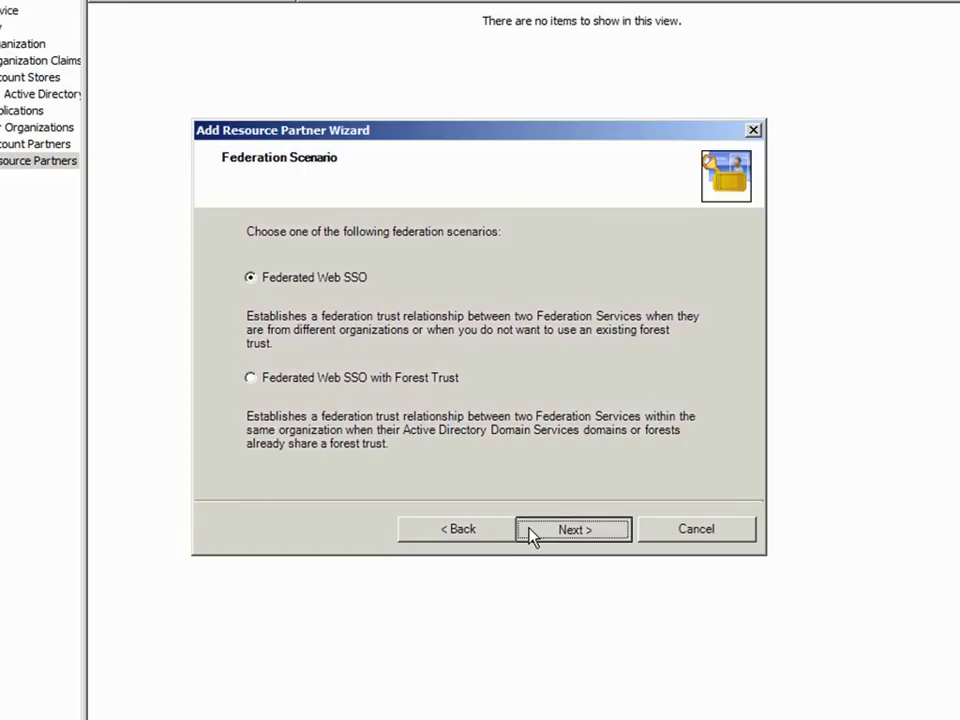
Step: Use Federated Web SSO, send UPN and E-mail claims, pass suffixes unchanged, and finish enabled
left_click(531, 535)
left_click(314, 327)
left_click(327, 356)
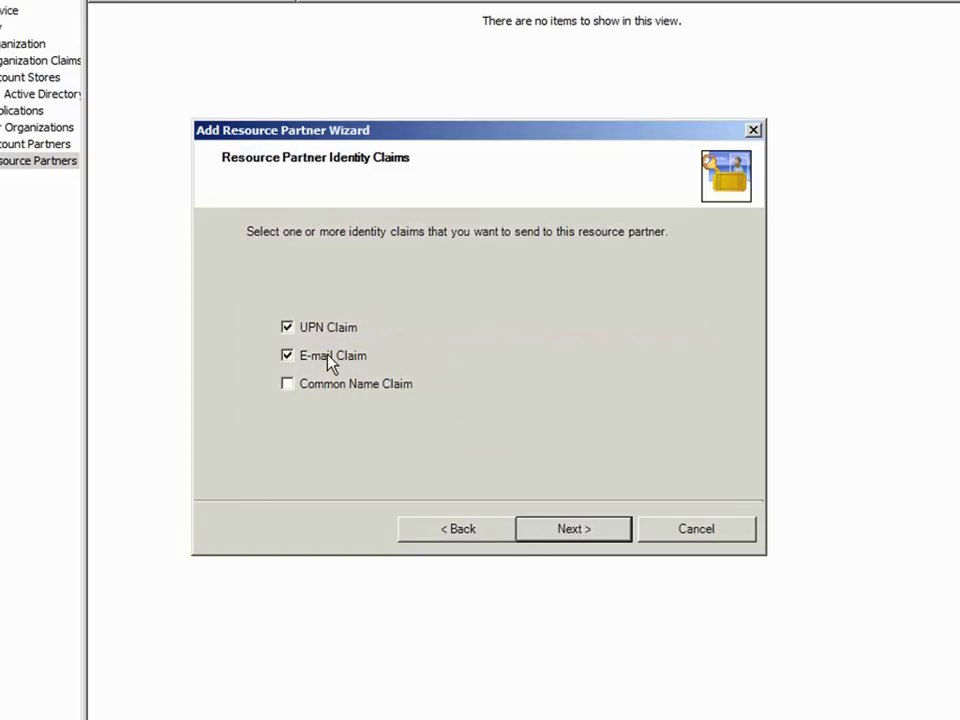
left_click(572, 538)
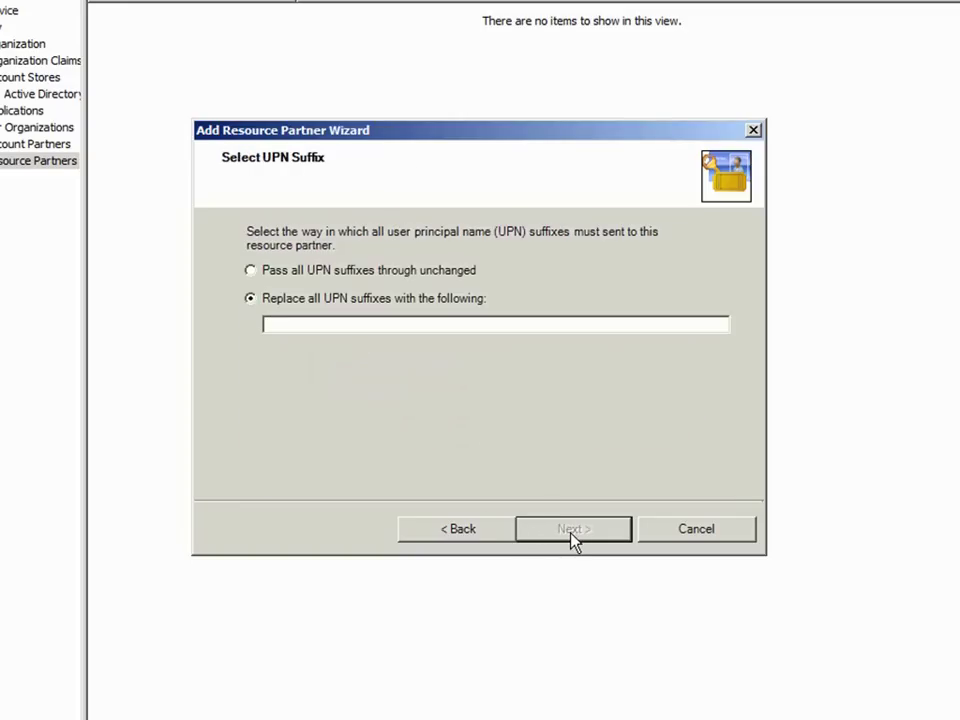
left_click(421, 272)
left_click(560, 535)
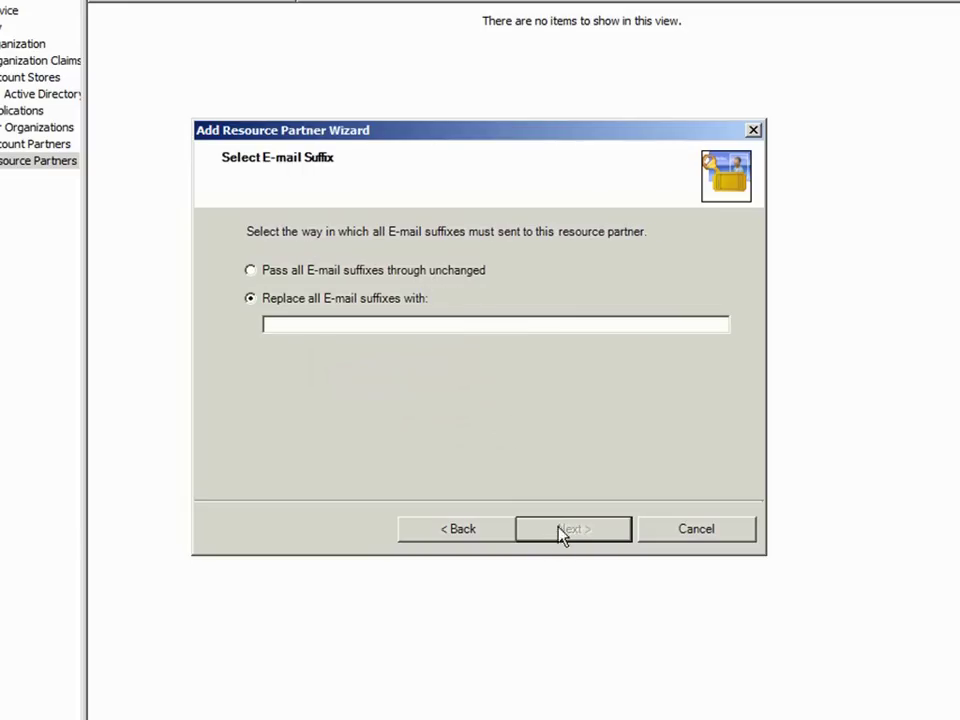
key("Up")
left_click(553, 530)
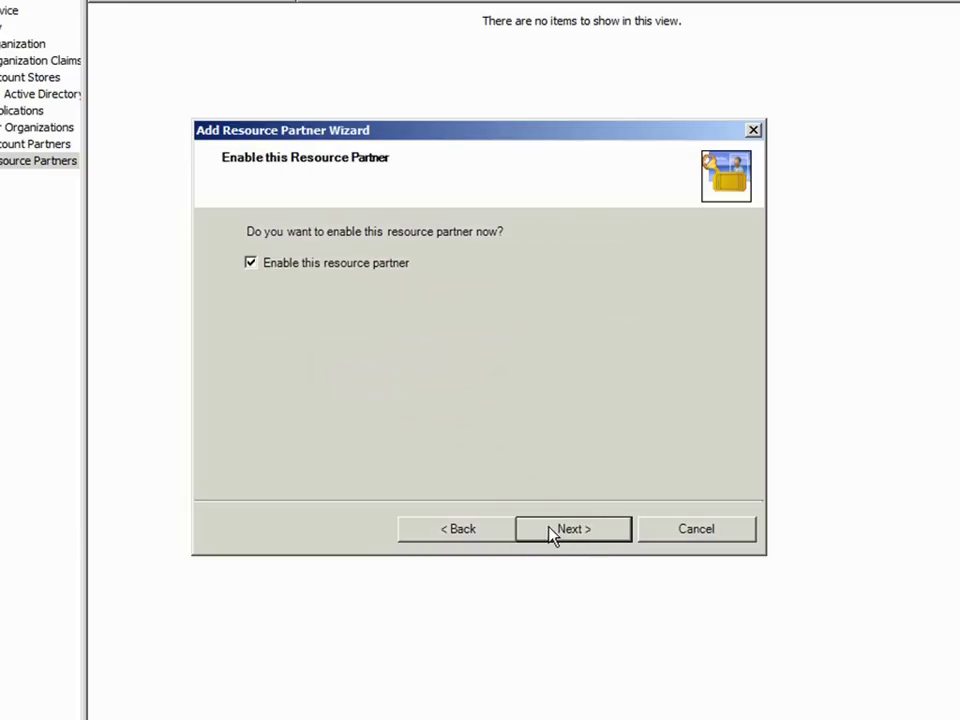
left_click(553, 536)
left_click(553, 535)
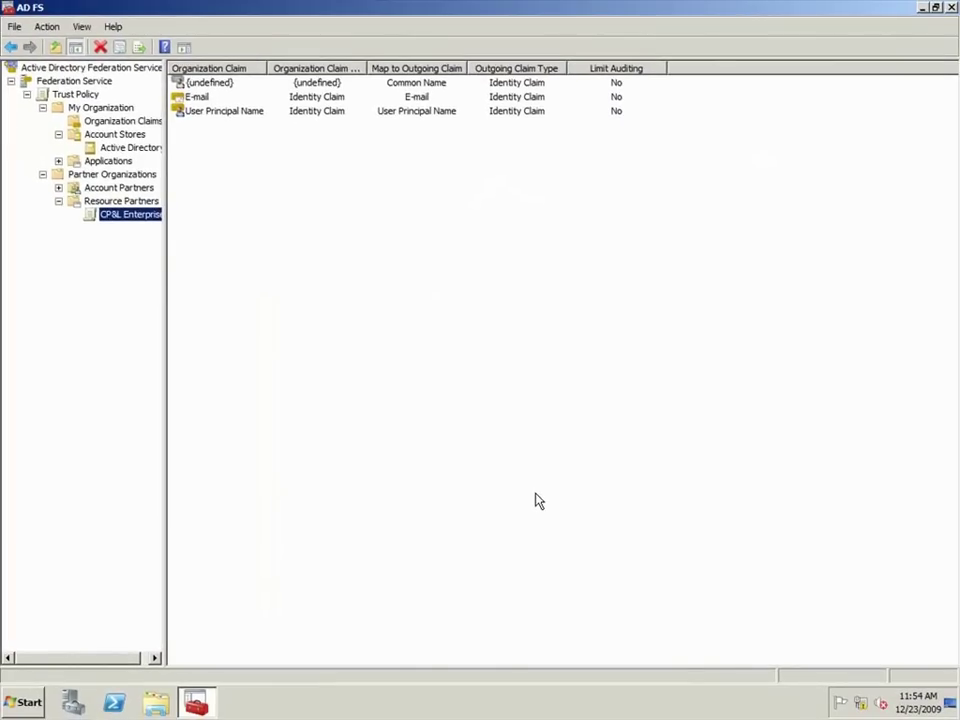
Step: Map ProxyAddresses to an outgoing ProxyAddresses custom claim for CP&L Enterprises, then close the console
right_click(147, 221)
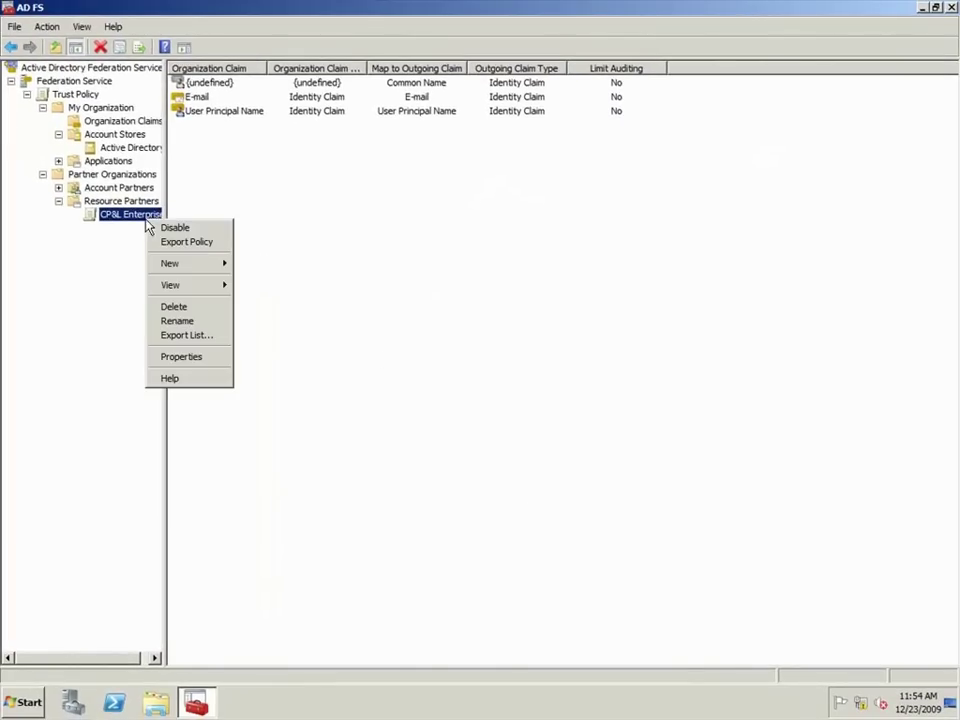
mouse_move(210, 266)
left_click(271, 278)
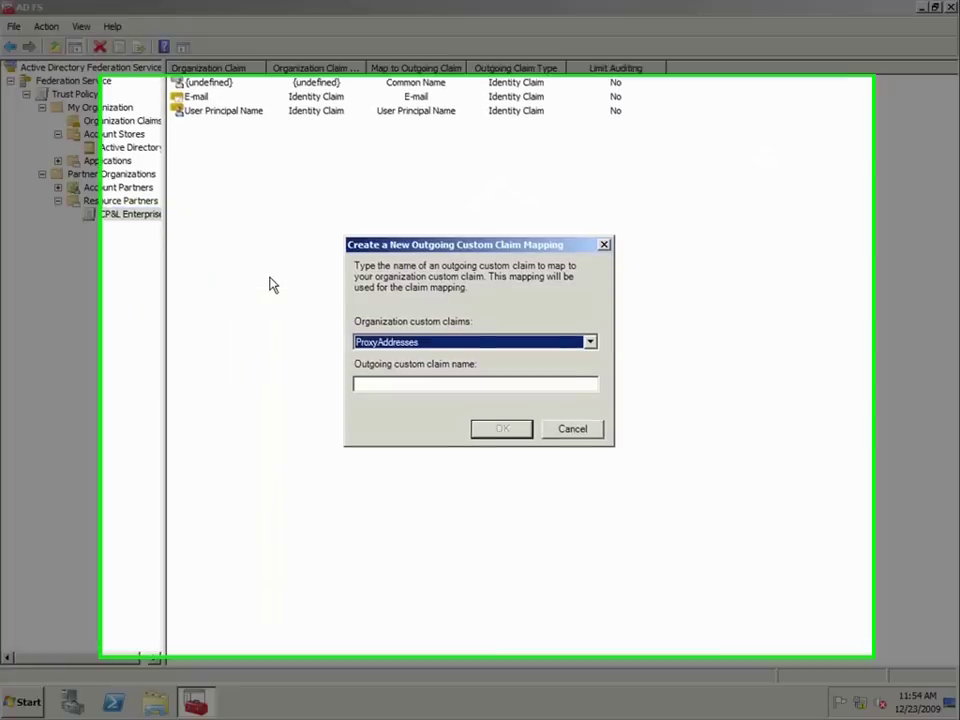
left_click(421, 384)
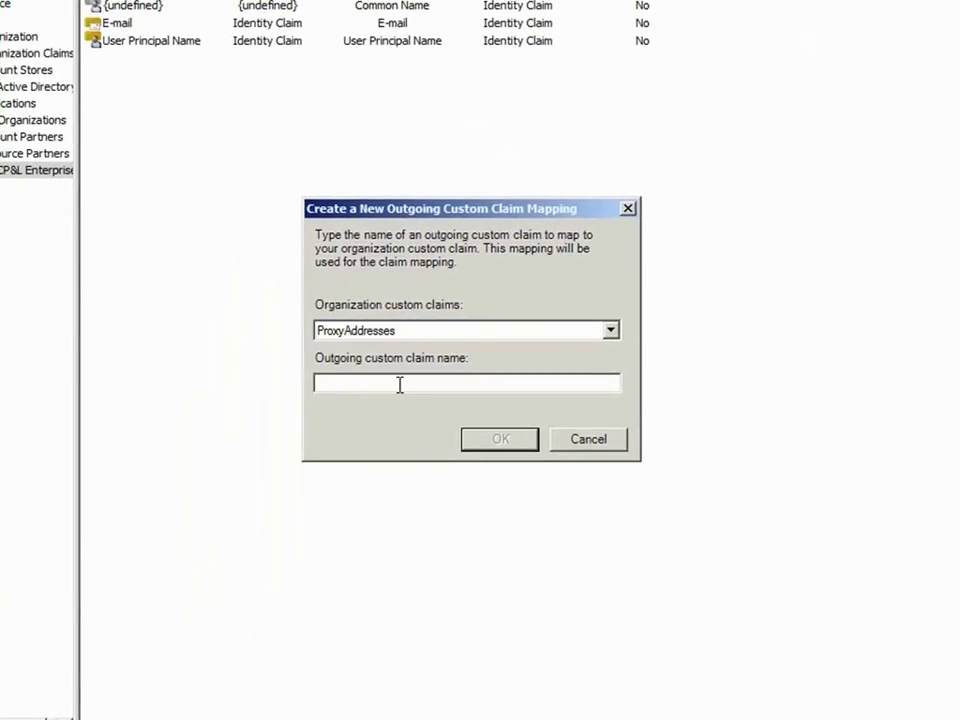
type("ProxyAddresses")
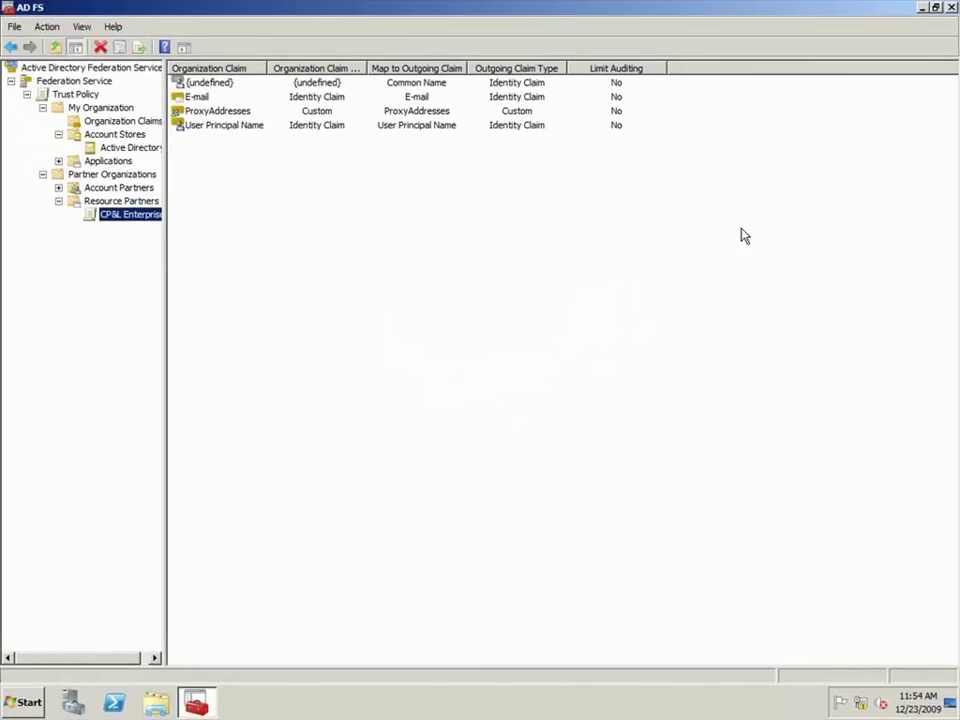
left_click(951, 8)
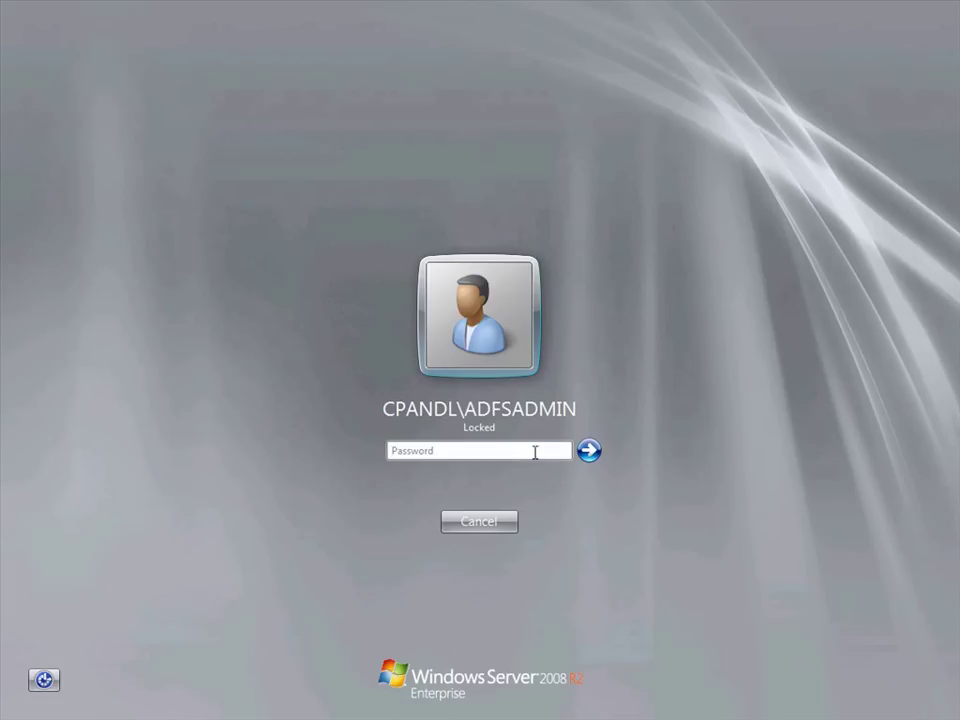
Step: Unlock the session again with the account password and reopen Active Directory Federation Services
left_click(525, 450)
type("********")
left_click(589, 450)
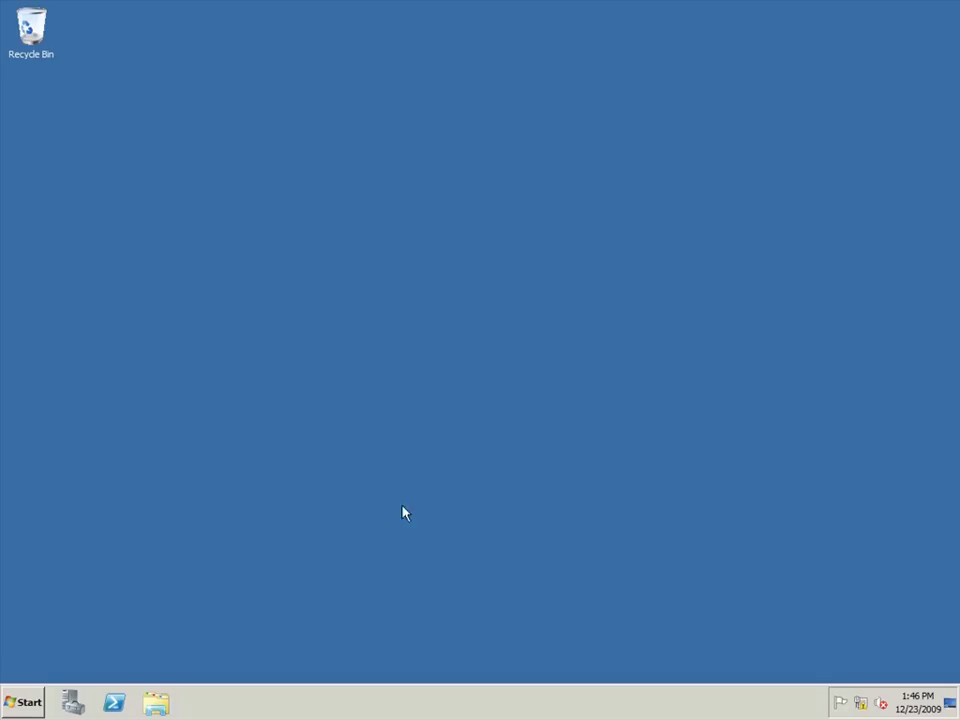
left_click(25, 702)
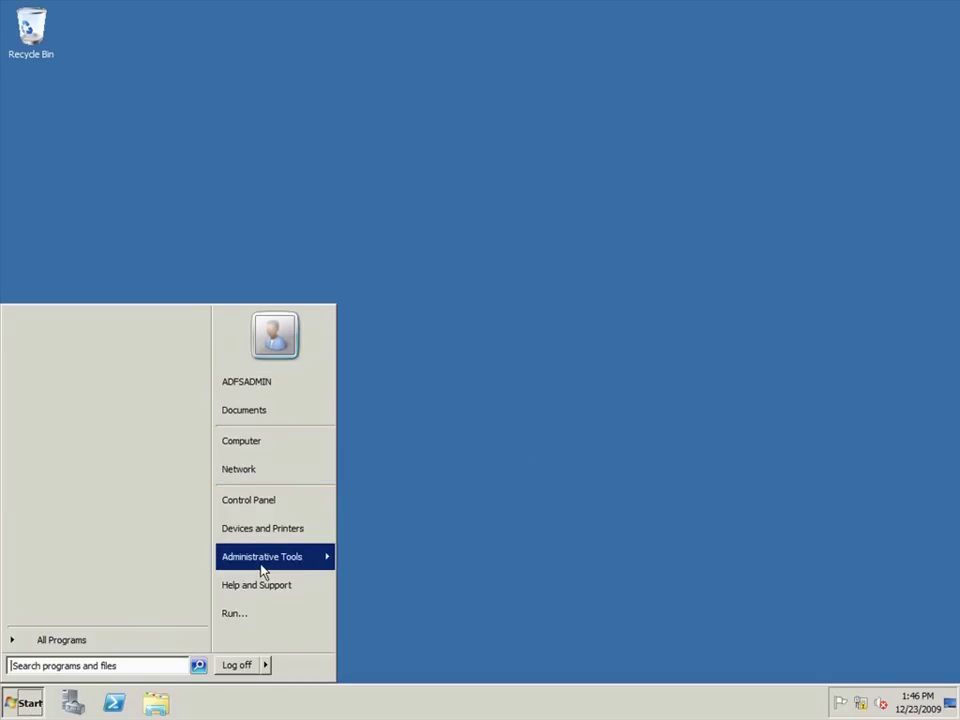
mouse_move(263, 568)
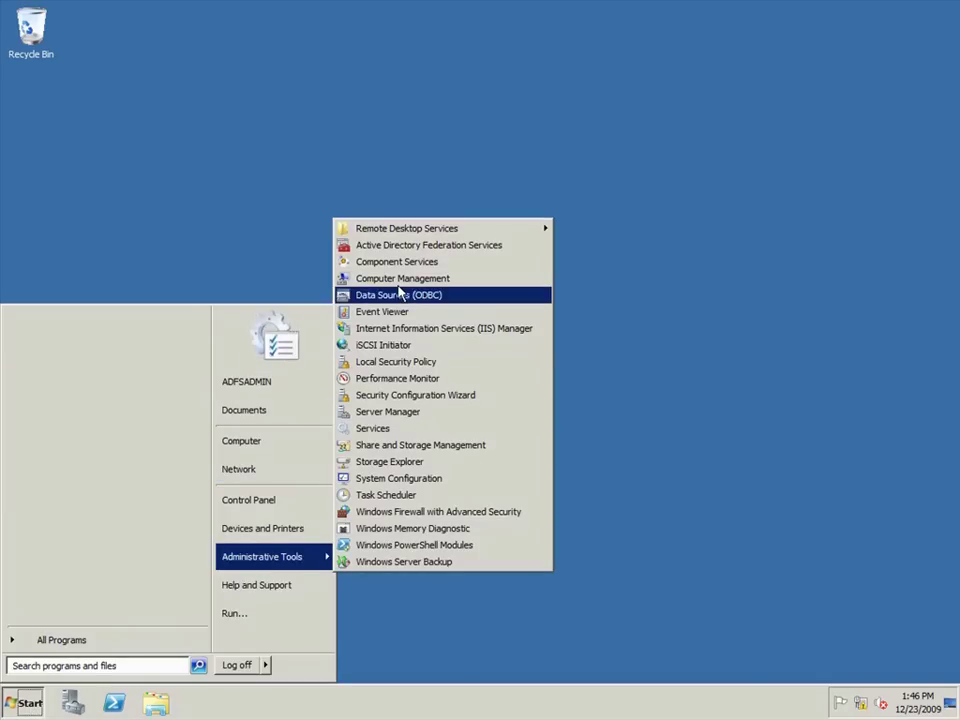
left_click(400, 245)
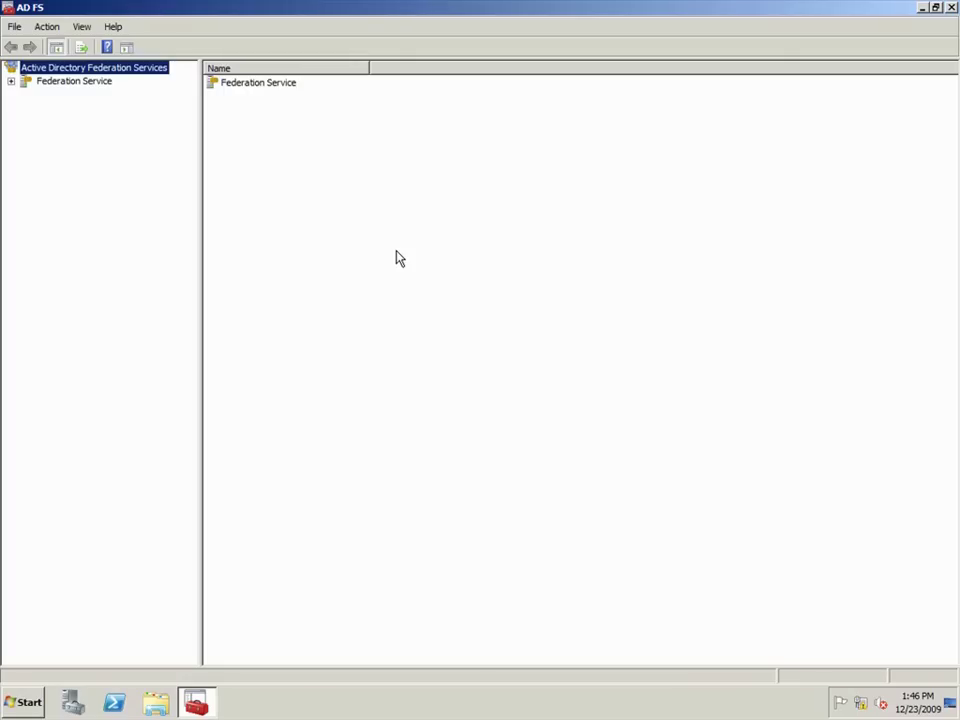
Step: Change the trust policy's URI to urn:federation:cpandl.com and display name to CP&L Enterprises
left_click(12, 82)
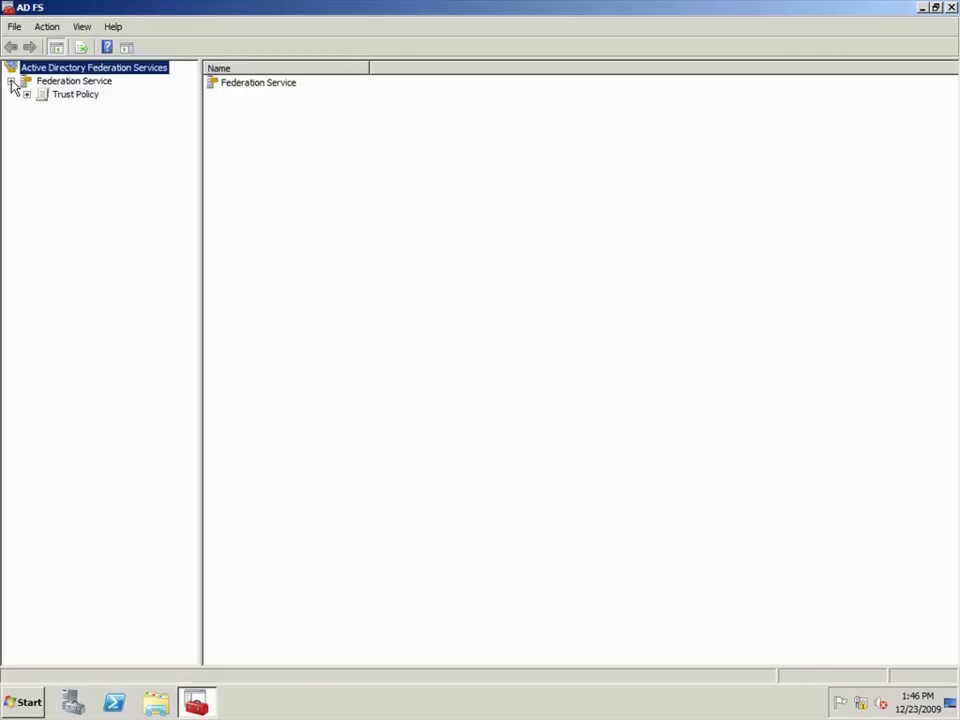
left_click(56, 96)
right_click(57, 96)
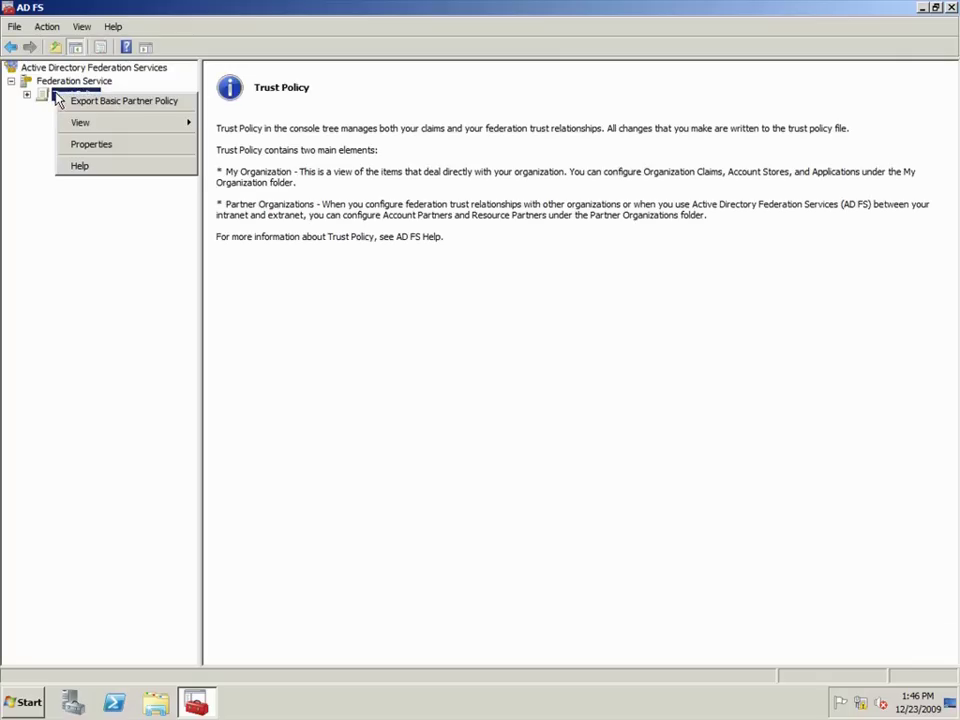
left_click(87, 146)
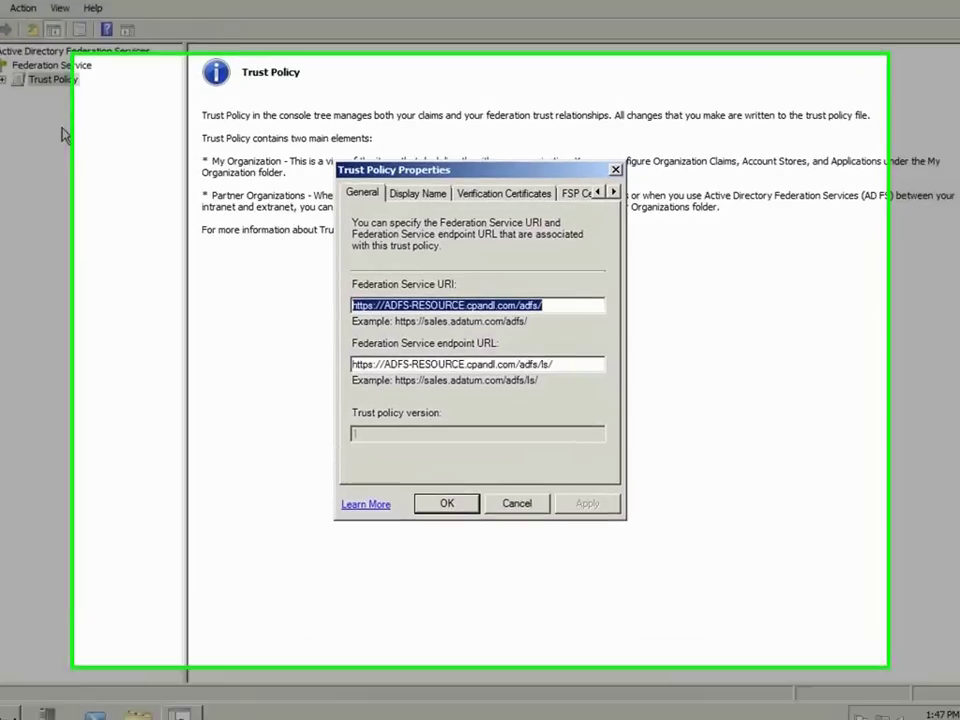
type("urn")
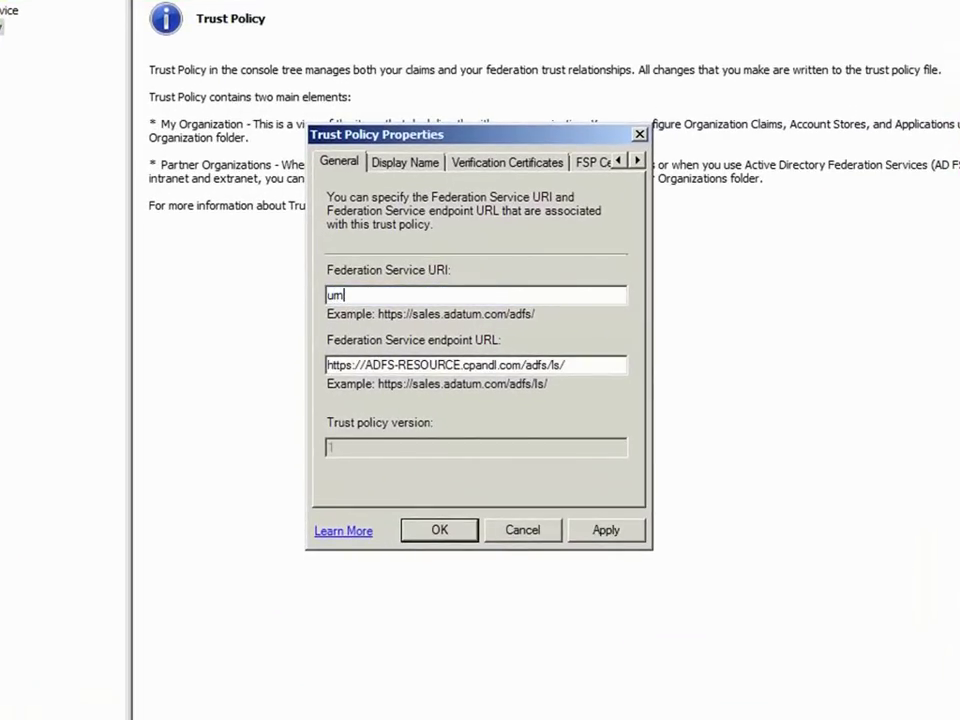
type(":federation:cpandl.com")
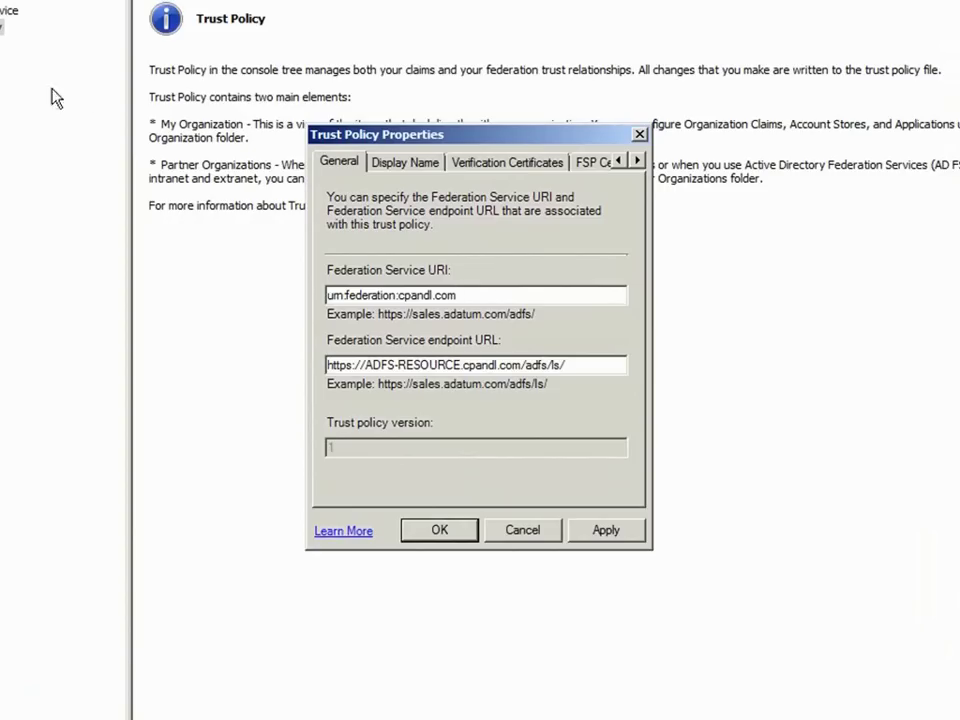
left_click(386, 163)
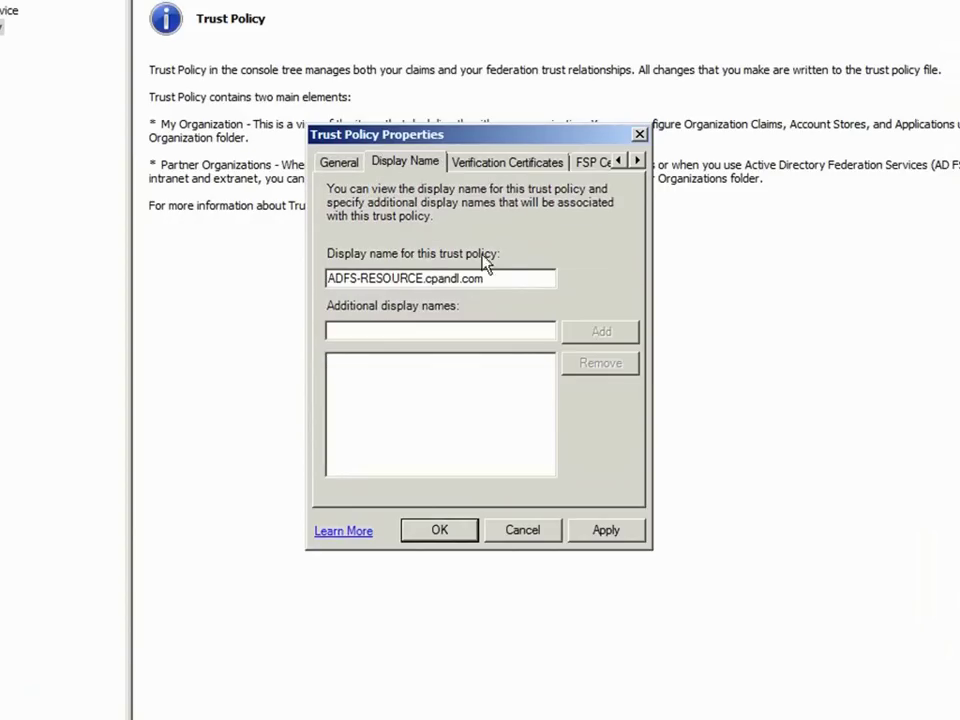
left_click_drag(491, 277, 318, 273)
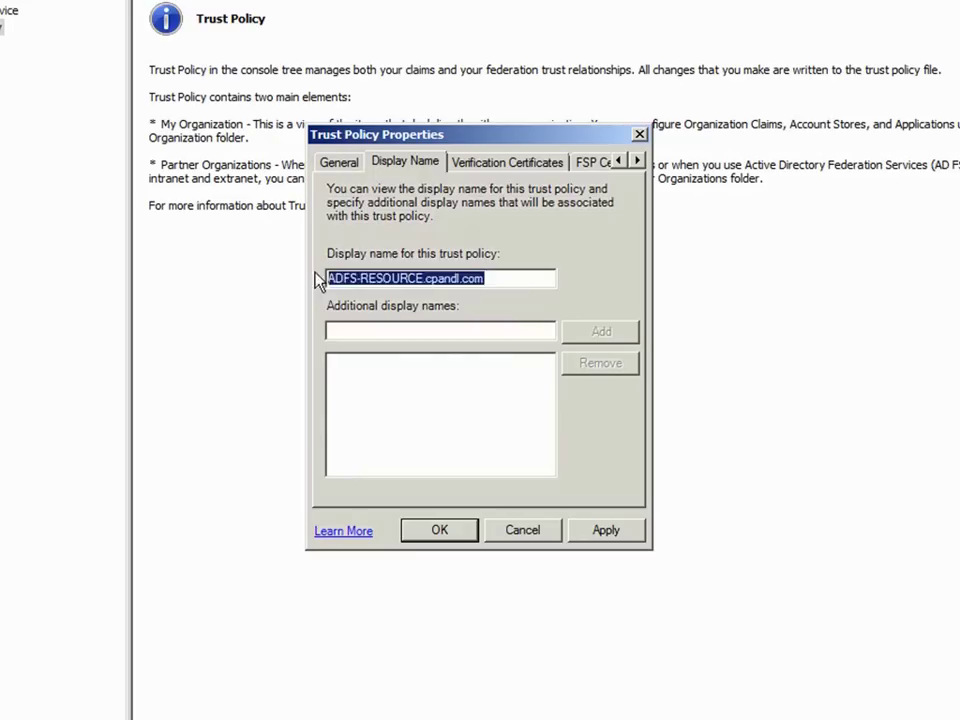
type("CP&L Enterprises")
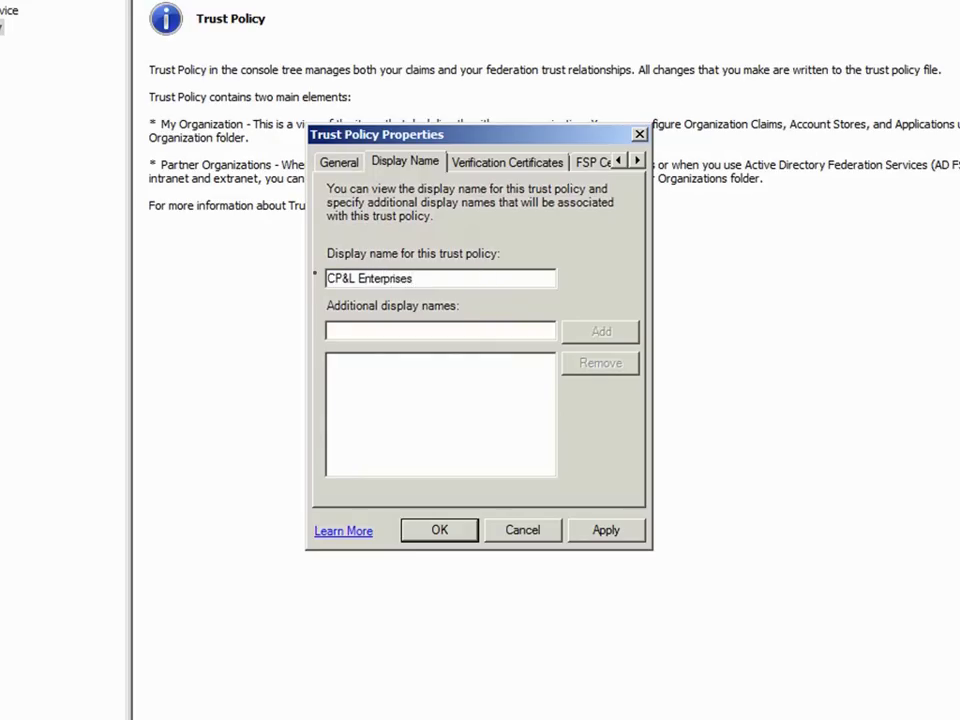
left_click(439, 530)
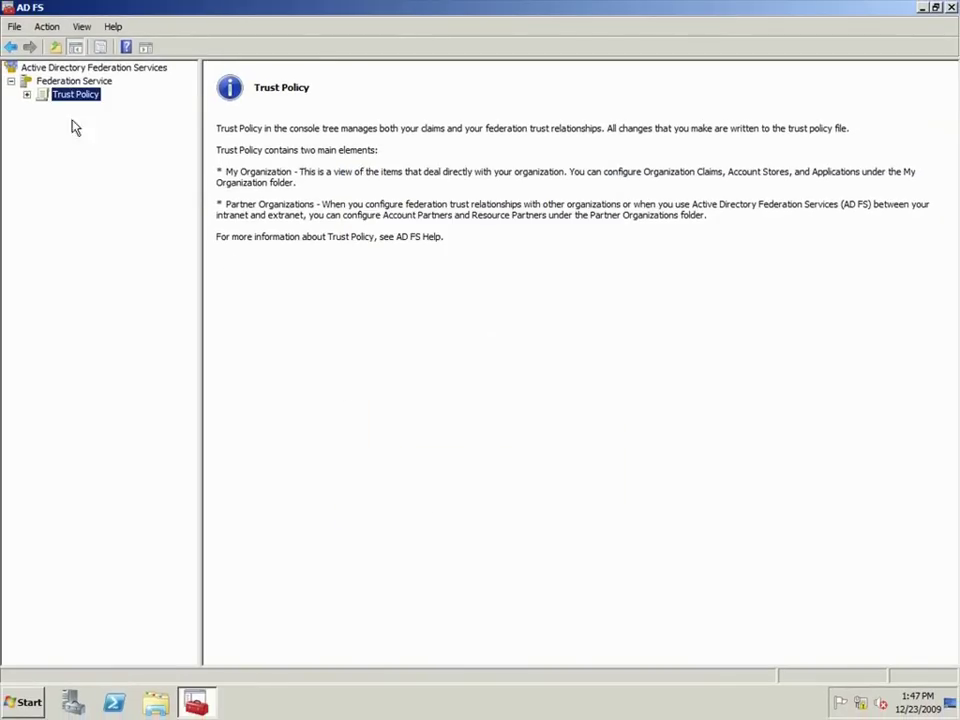
Step: Under My Organization > Organization Claims, add a Custom claim named ProxyAddresses
left_click(27, 95)
left_click(41, 108)
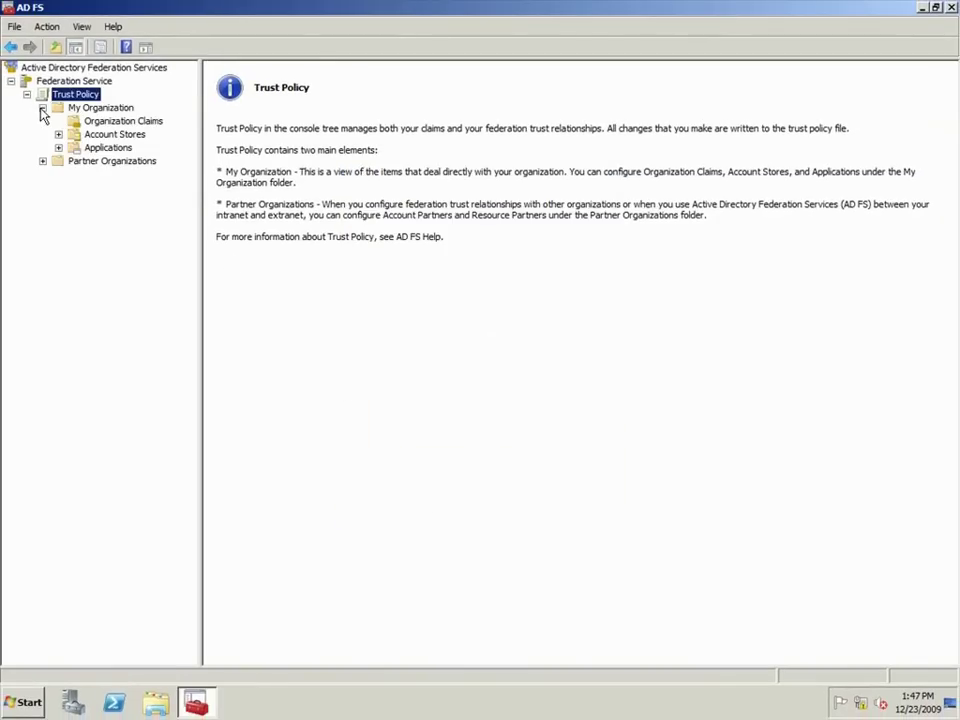
left_click(90, 121)
right_click(96, 124)
mouse_move(140, 129)
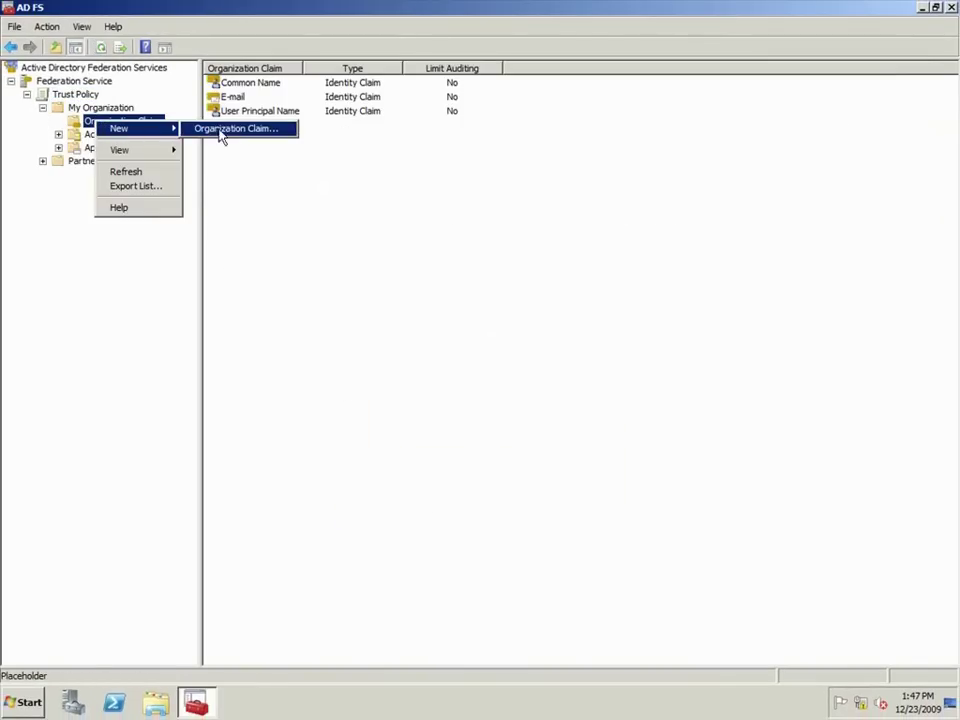
left_click(232, 130)
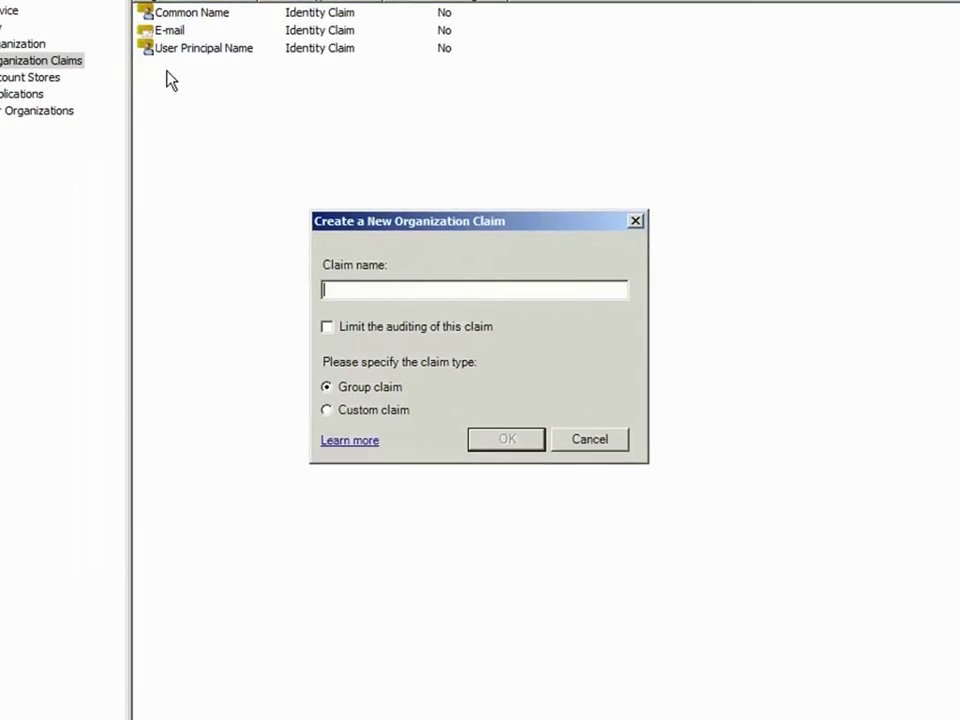
type("ProxyAddresses")
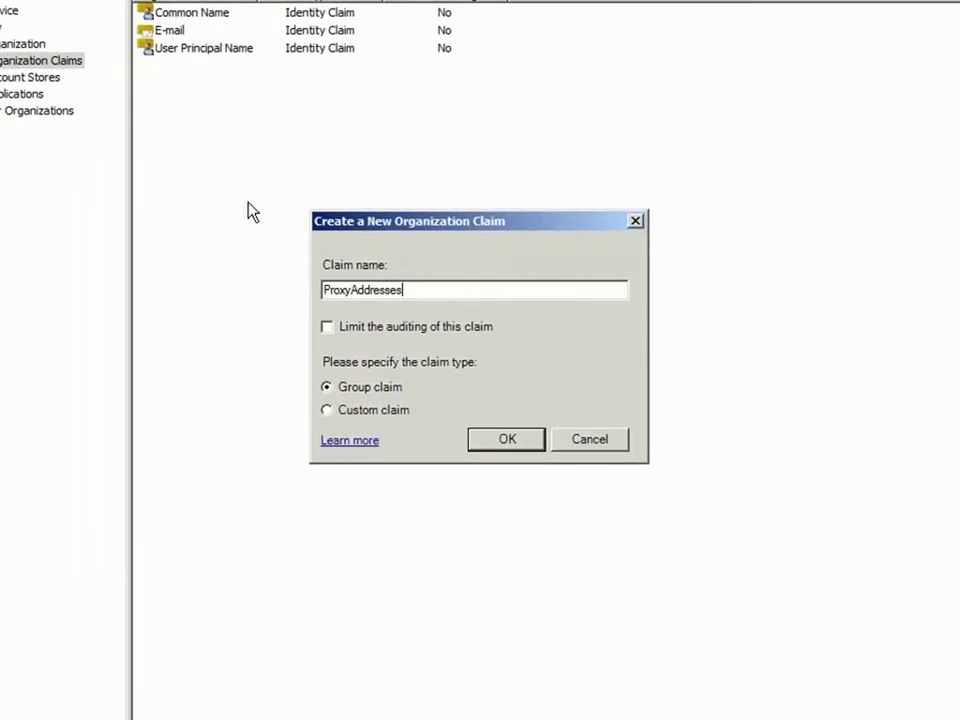
left_click(355, 410)
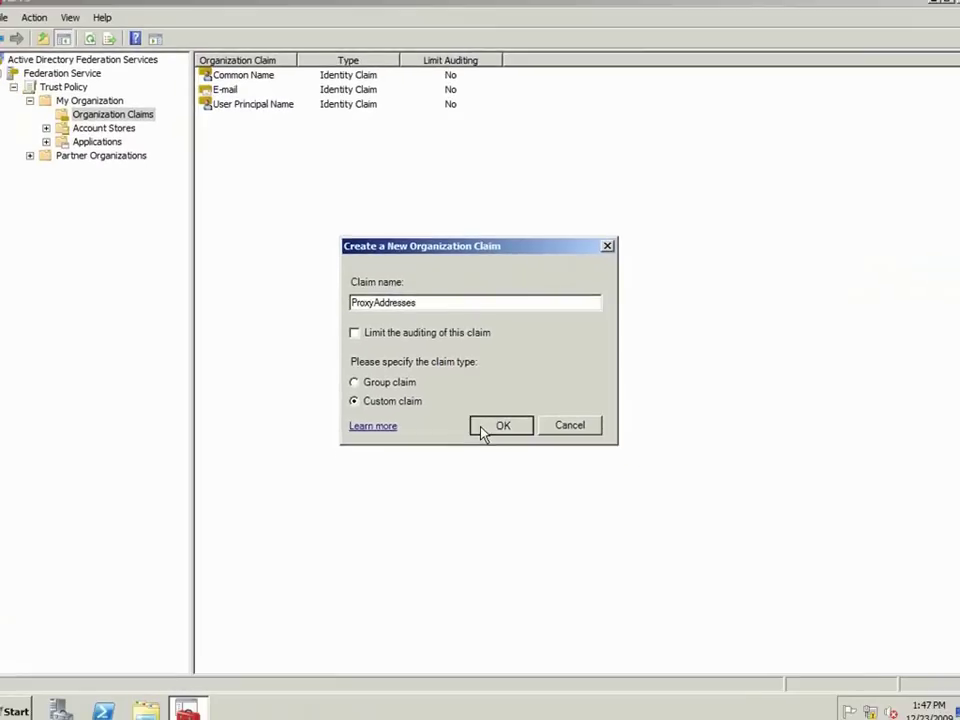
left_click(507, 439)
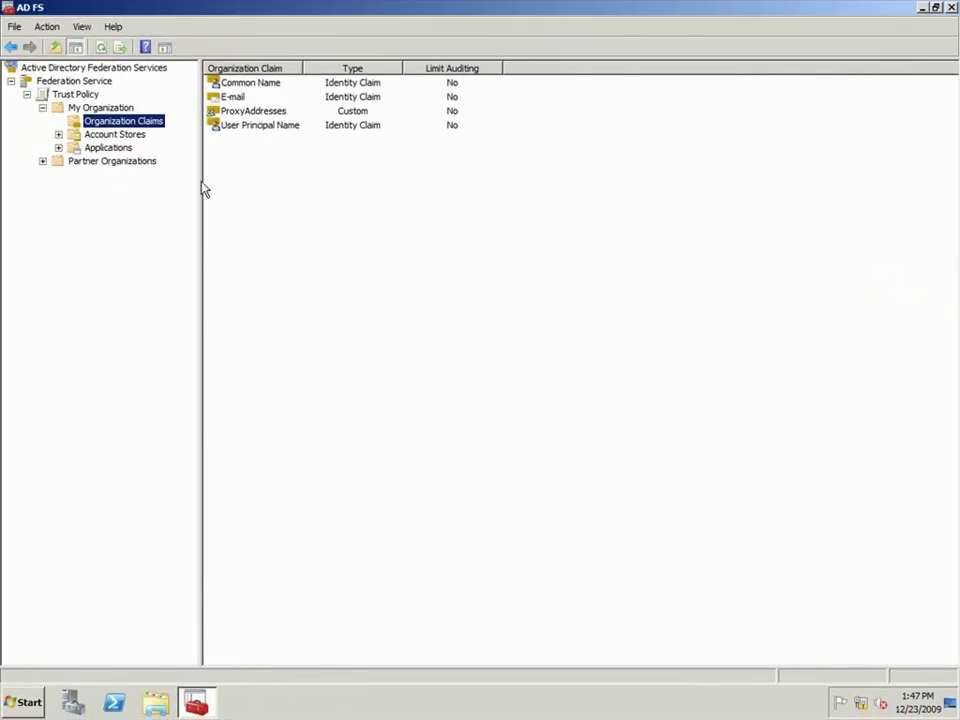
Step: Add an enabled Active Directory Domain Services account store
right_click(120, 138)
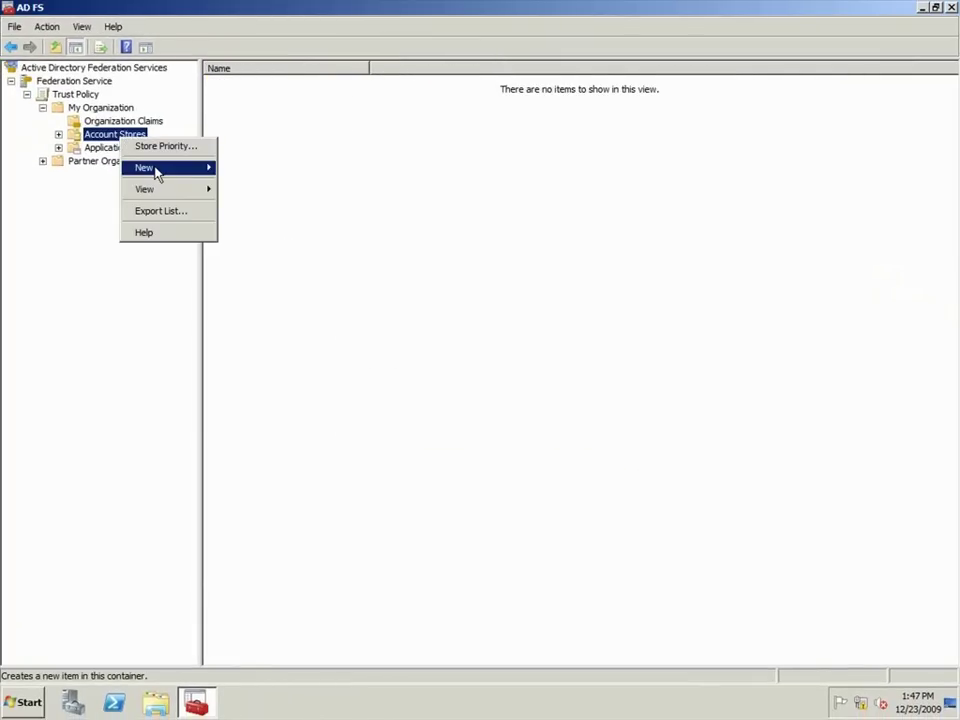
mouse_move(156, 170)
left_click(261, 170)
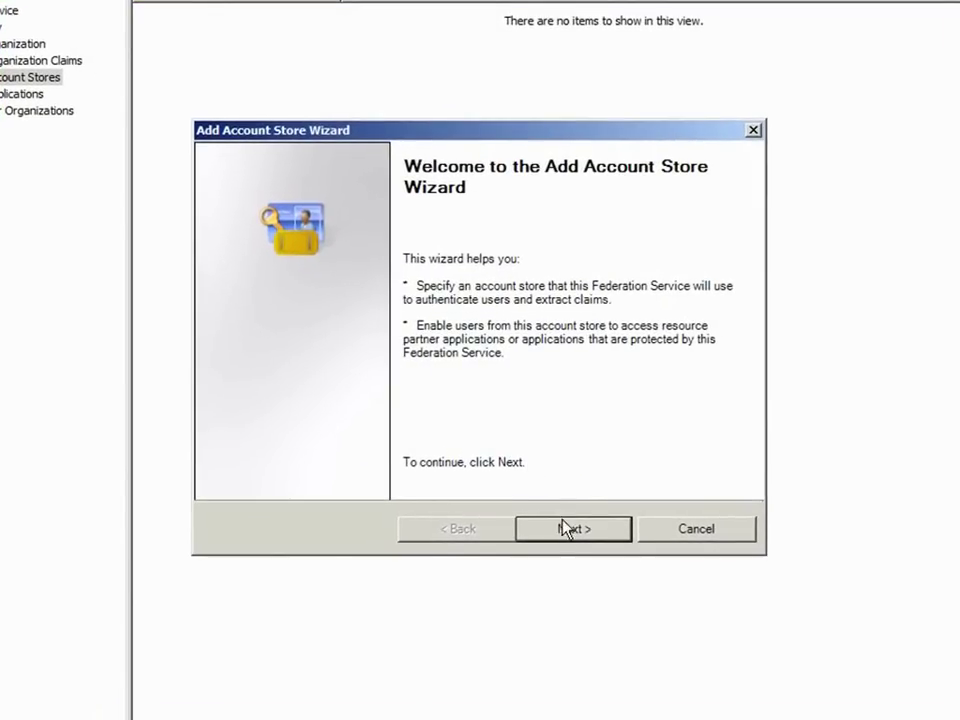
left_click(552, 489)
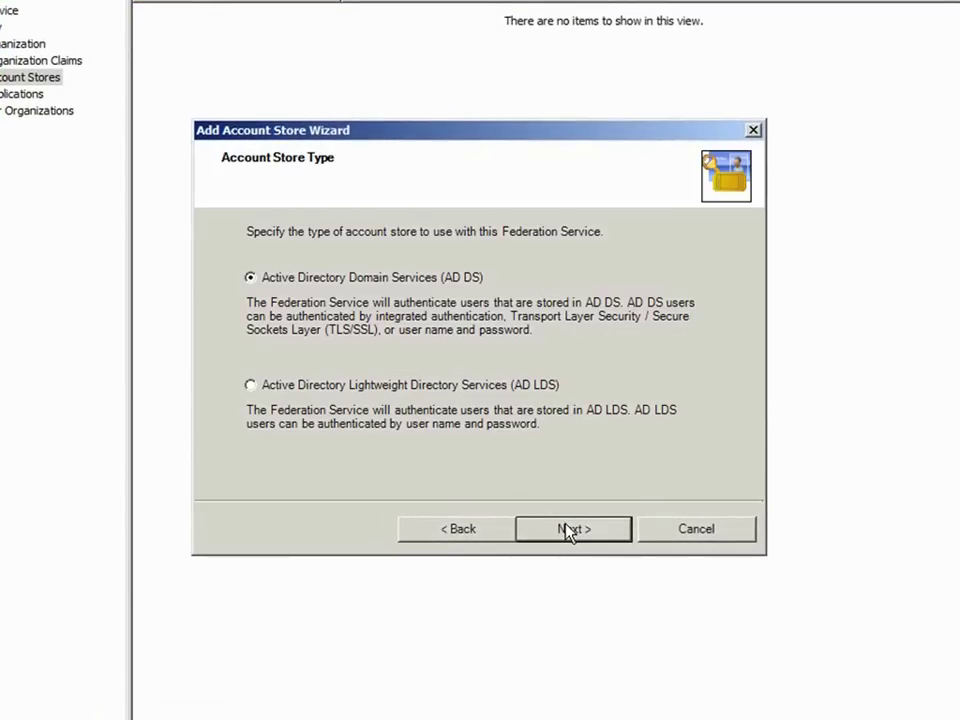
left_click(568, 530)
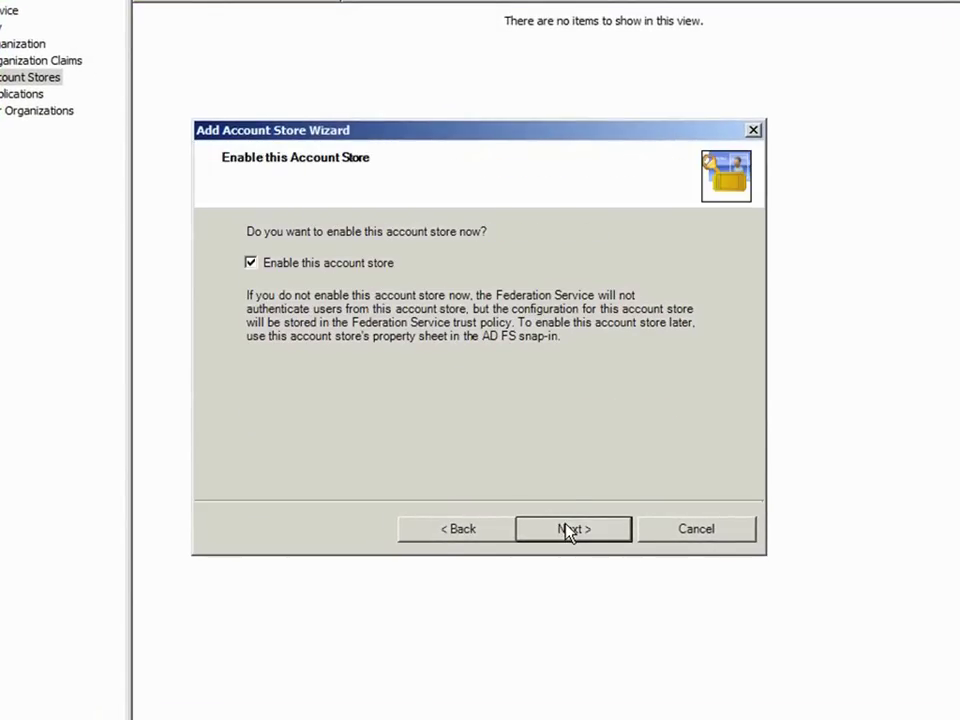
left_click(568, 530)
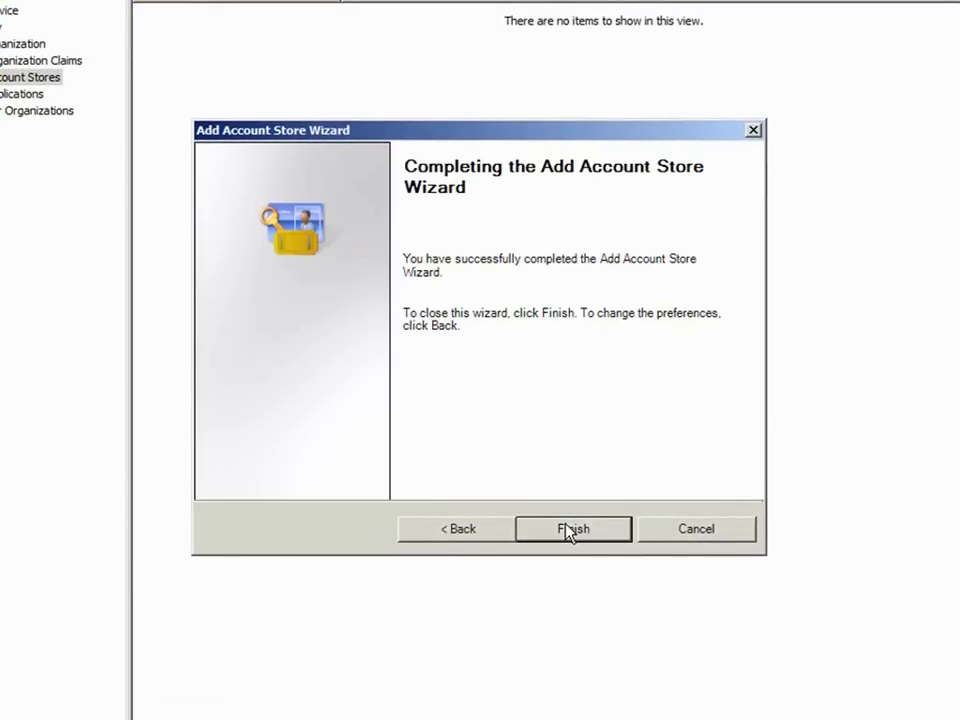
left_click(568, 530)
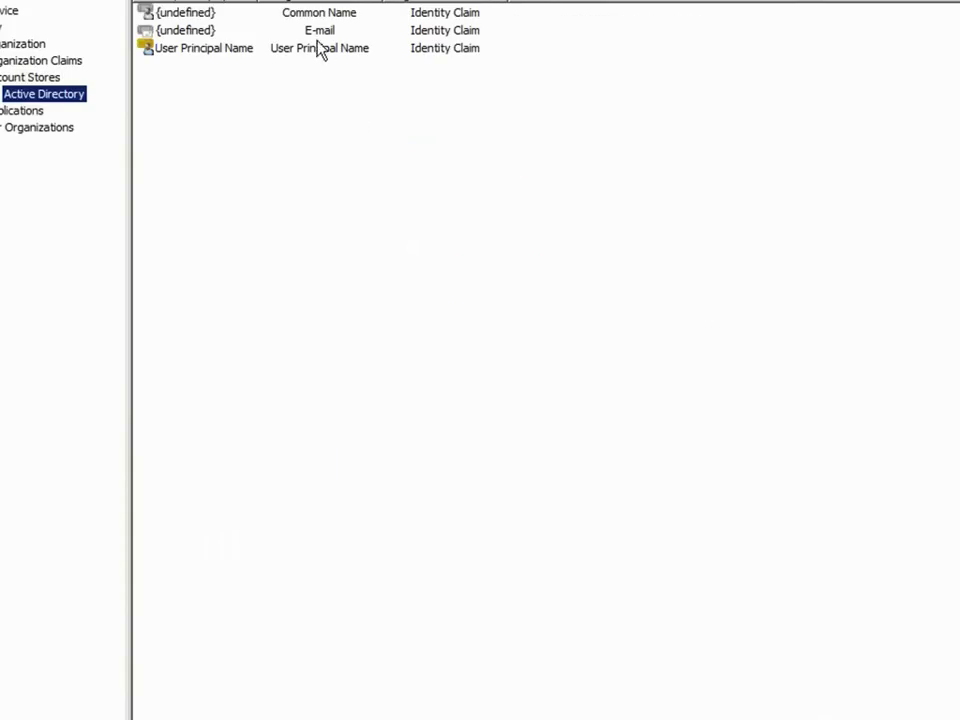
Step: Enable the store's E-mail claim and map it to the LDAP attribute mail
double_click(316, 33)
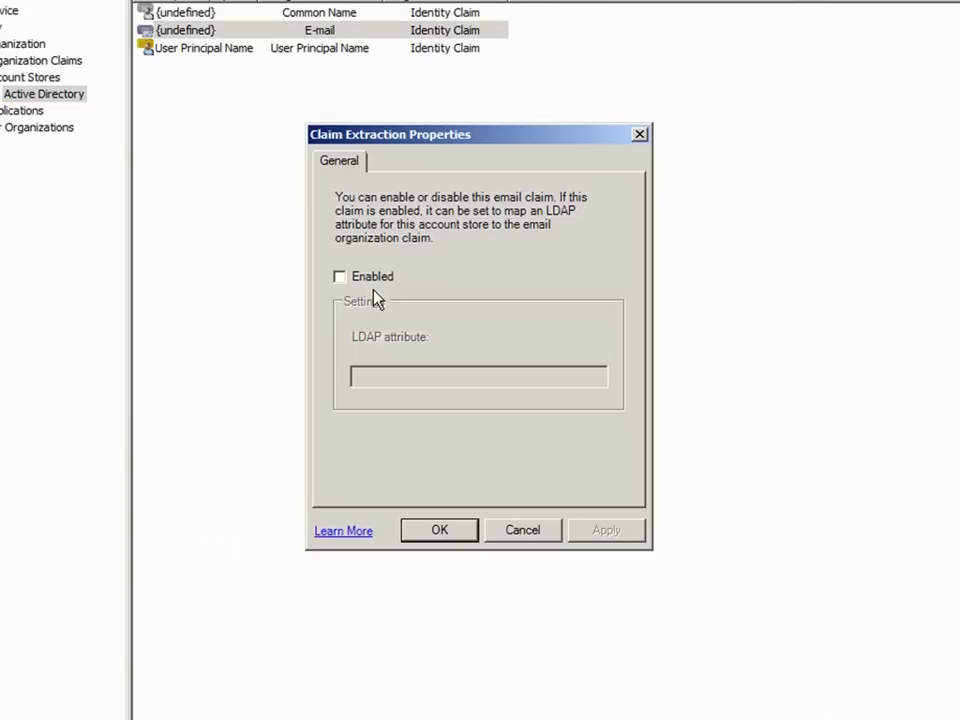
left_click(376, 284)
left_click(401, 375)
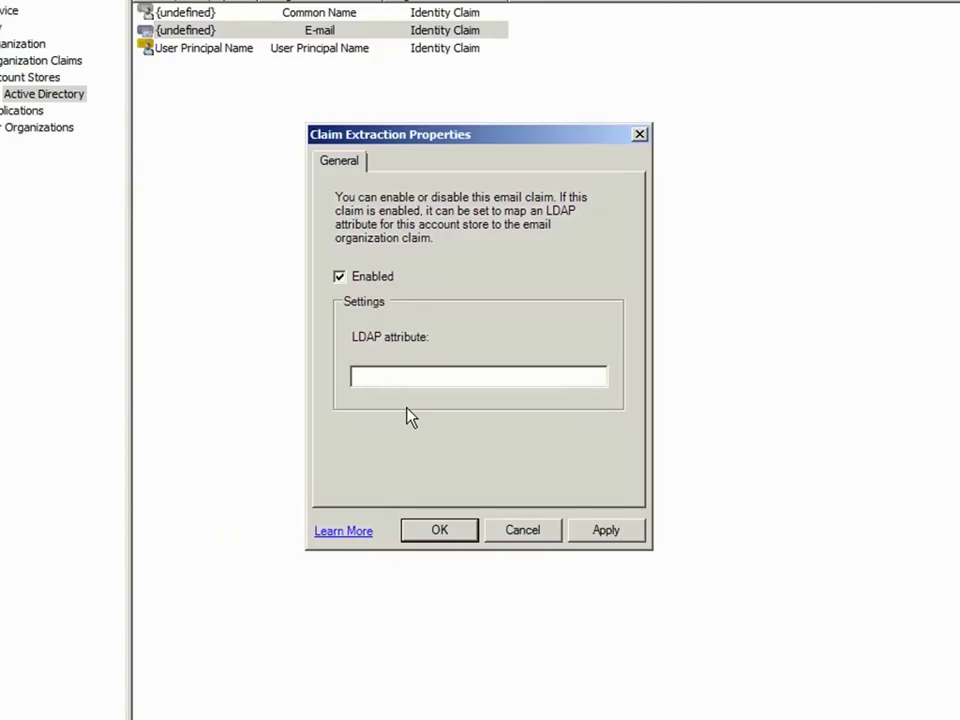
type("mail")
left_click(436, 533)
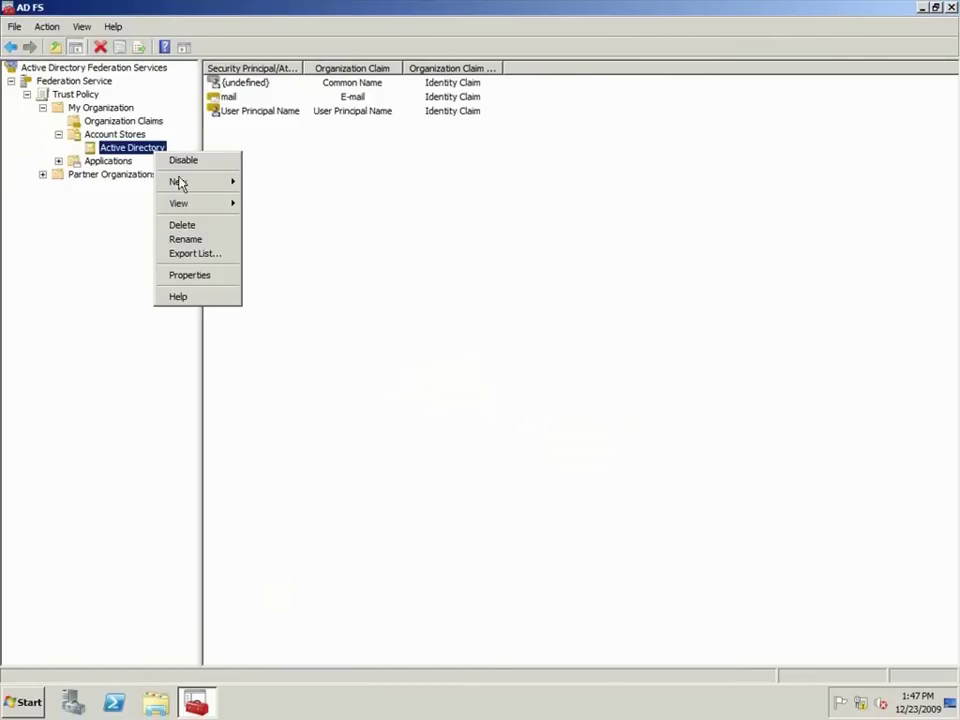
Step: Add a custom claim extraction mapping the ProxyAddresses LDAP attribute to the ProxyAddresses claim
mouse_move(182, 183)
left_click(262, 197)
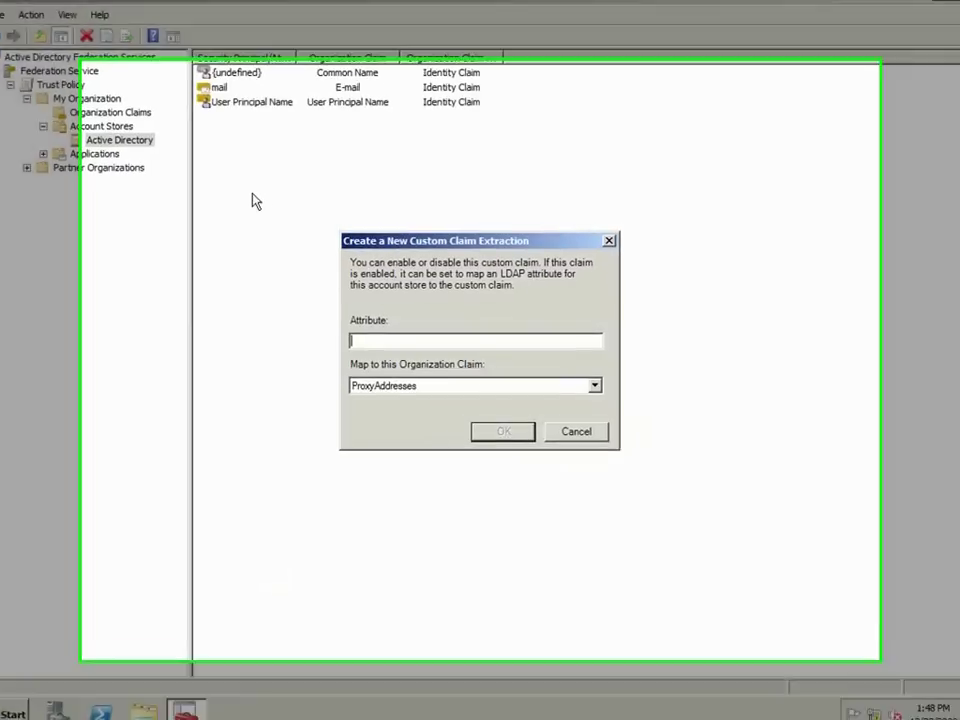
type("ProxyAddres")
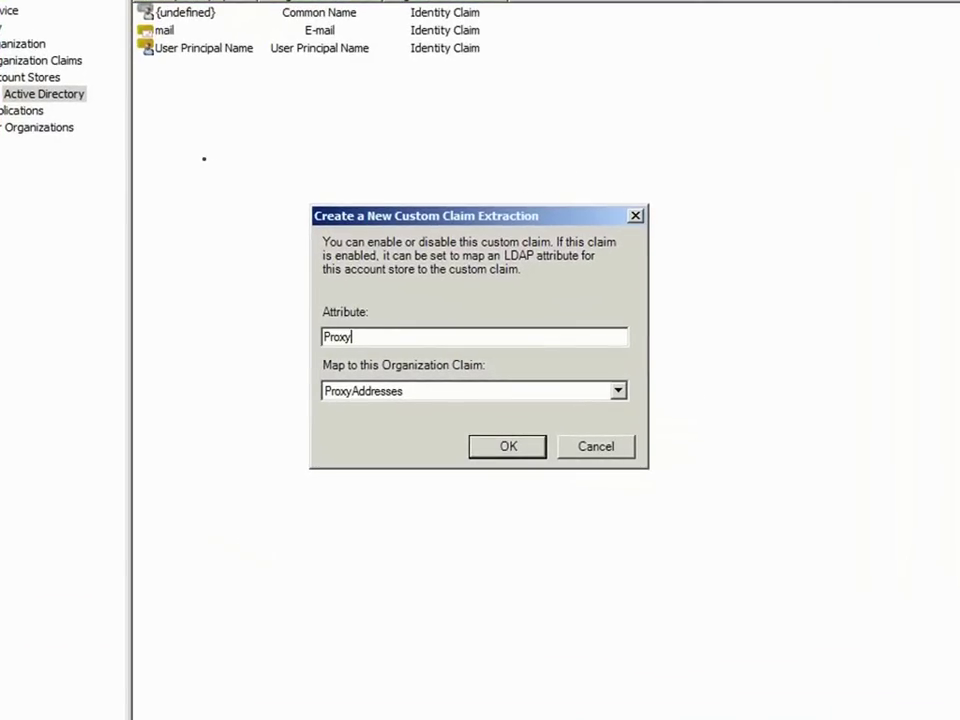
type("ses")
left_click(486, 455)
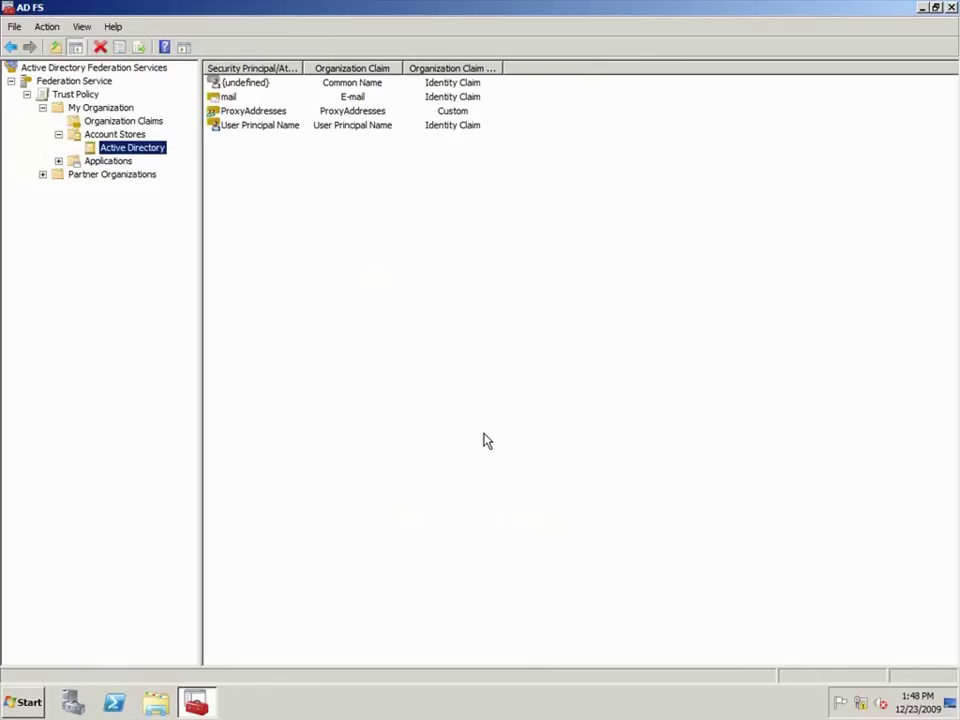
Step: Create a claims-aware application named AD RMS Certification at adrms-srv.cpandl.com/_wmcs/certificationexternal/
left_click(110, 164)
right_click(111, 168)
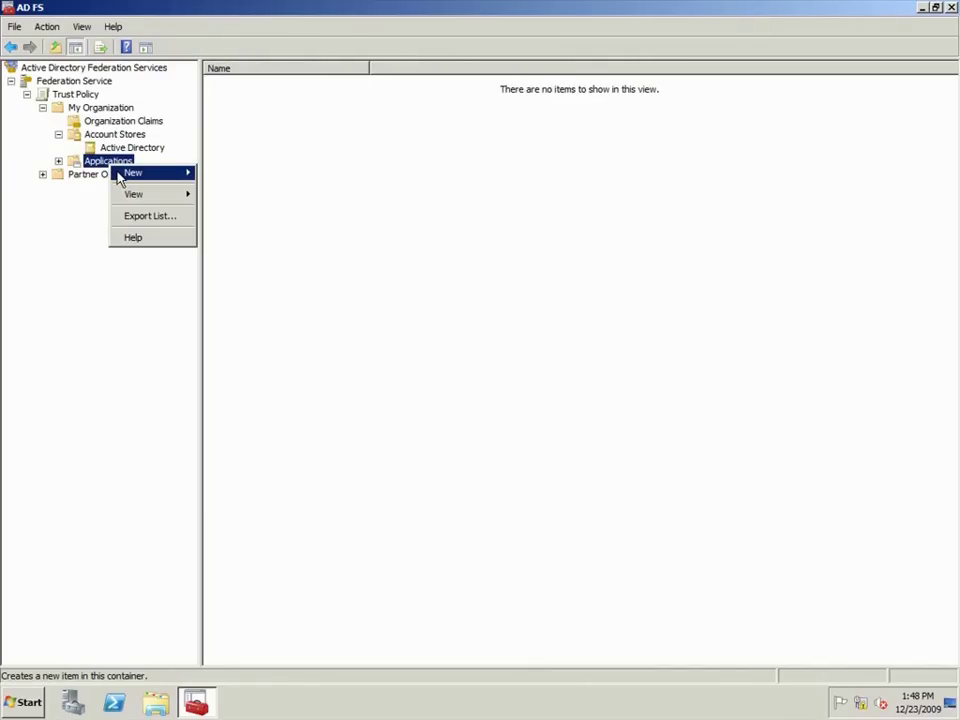
mouse_move(190, 175)
left_click(222, 175)
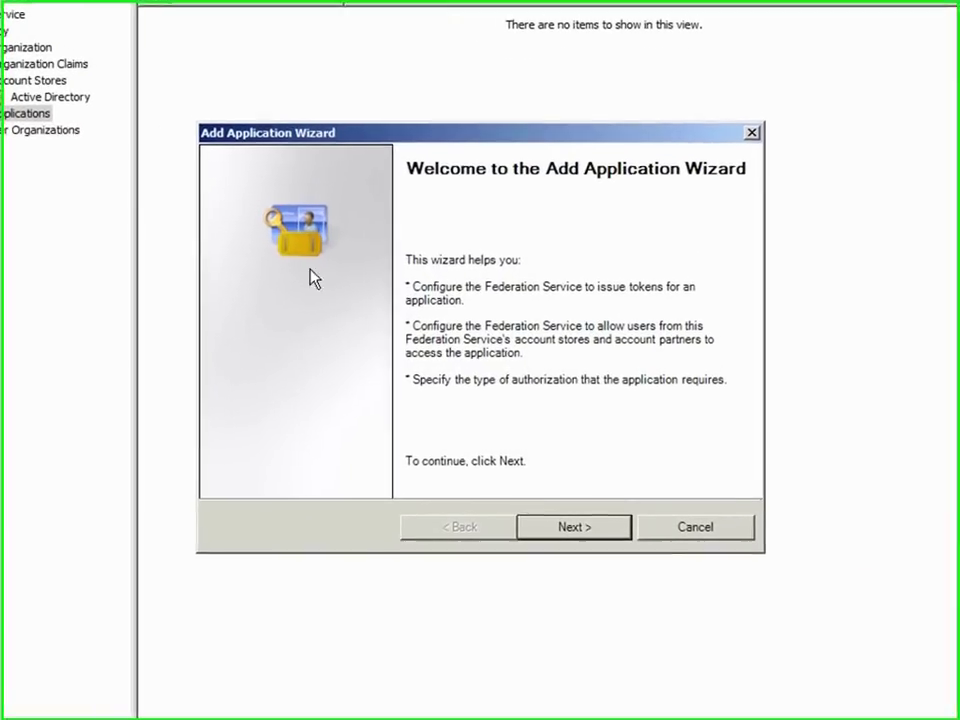
left_click(534, 526)
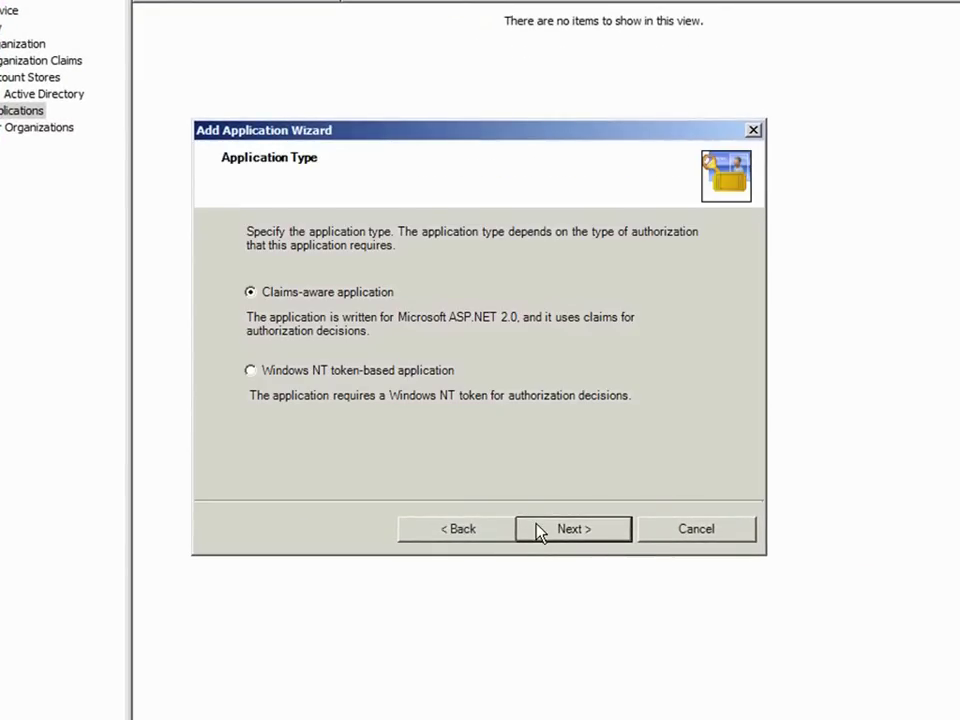
left_click(537, 530)
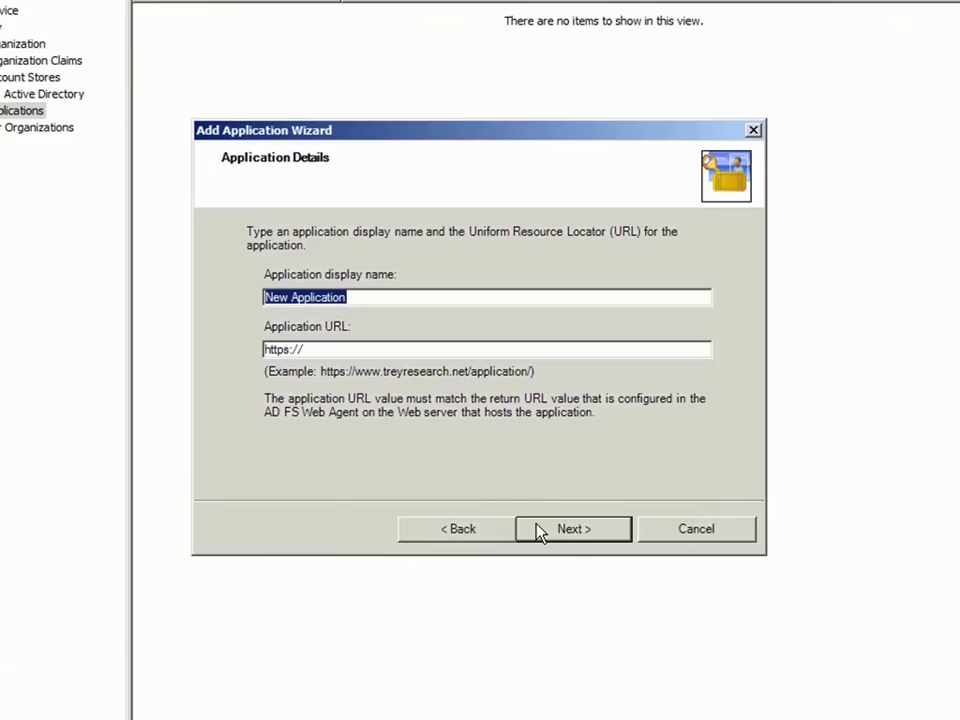
type("AD RMS ")
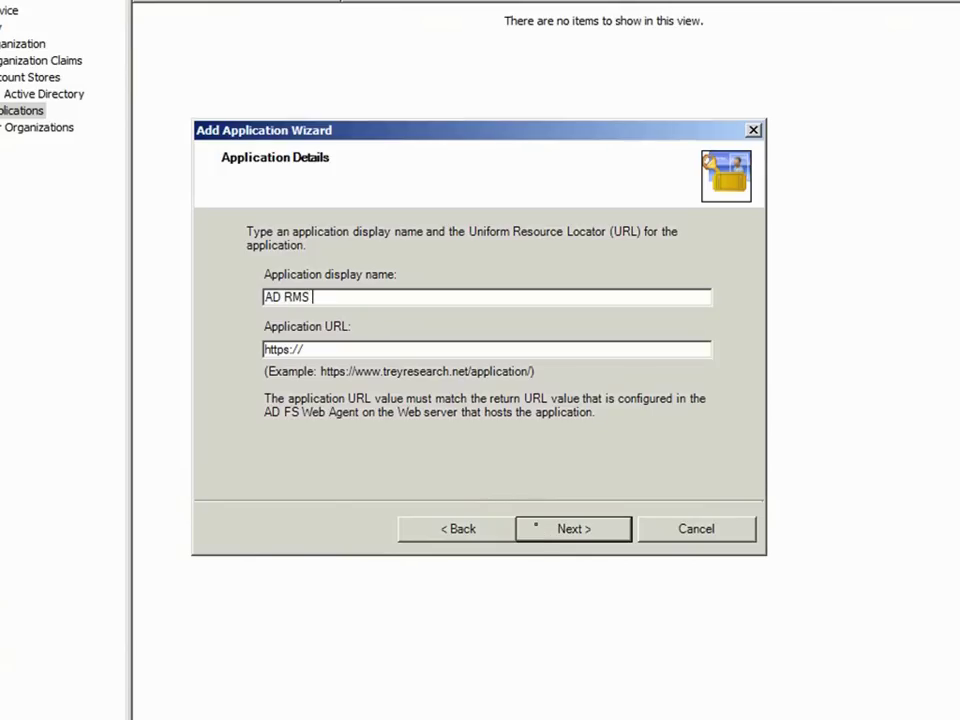
type("Certification")
left_click(511, 349)
type("a")
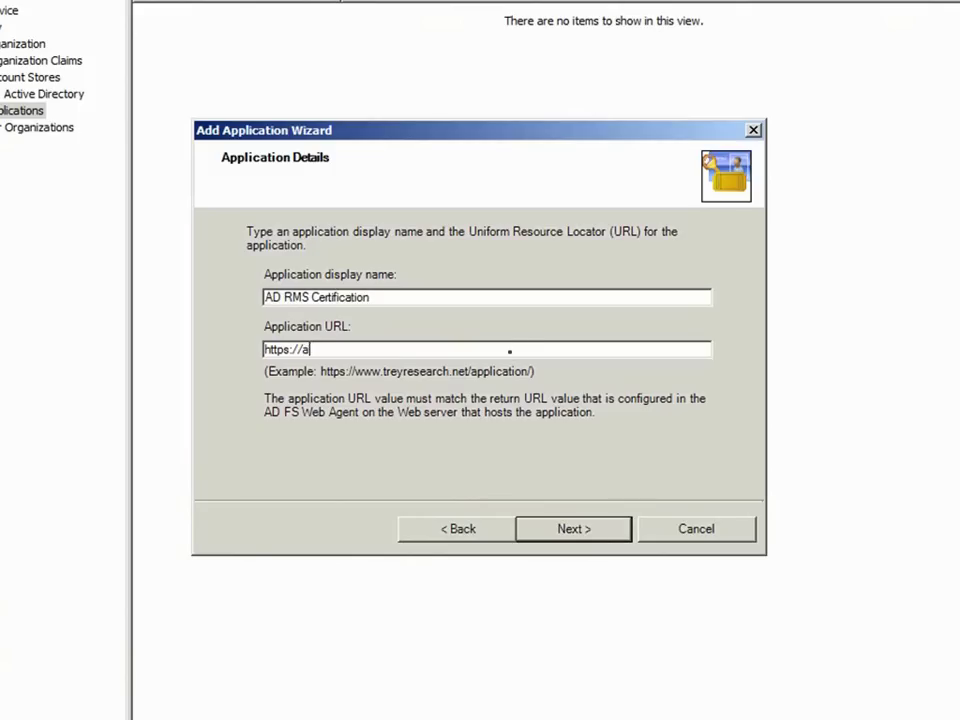
type("drms-srv.cpandl.com")
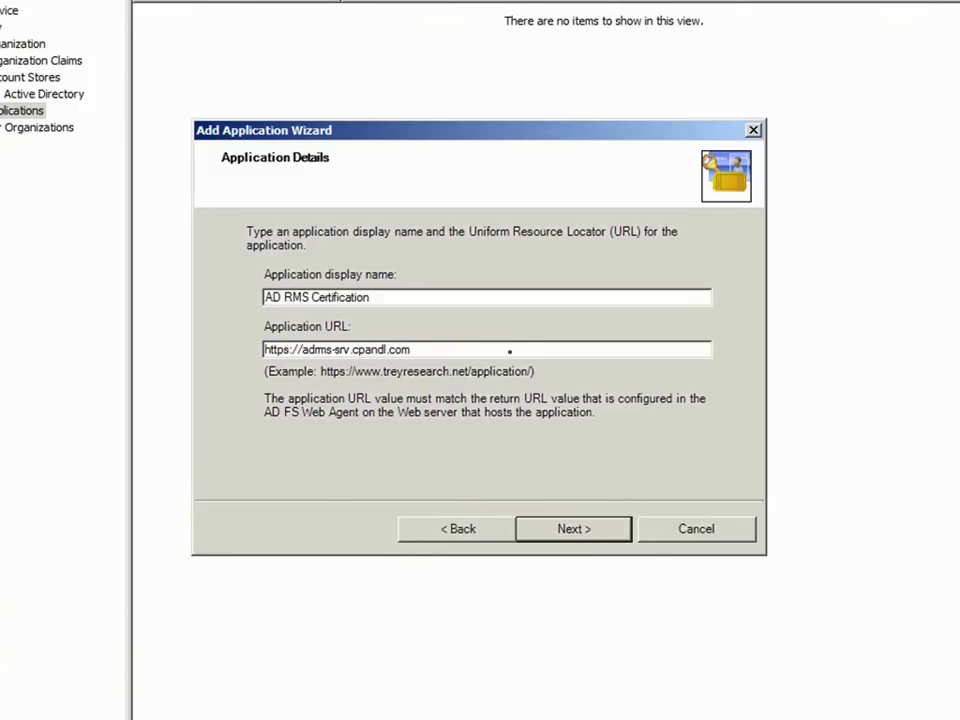
type("/_wmcs/certificatio")
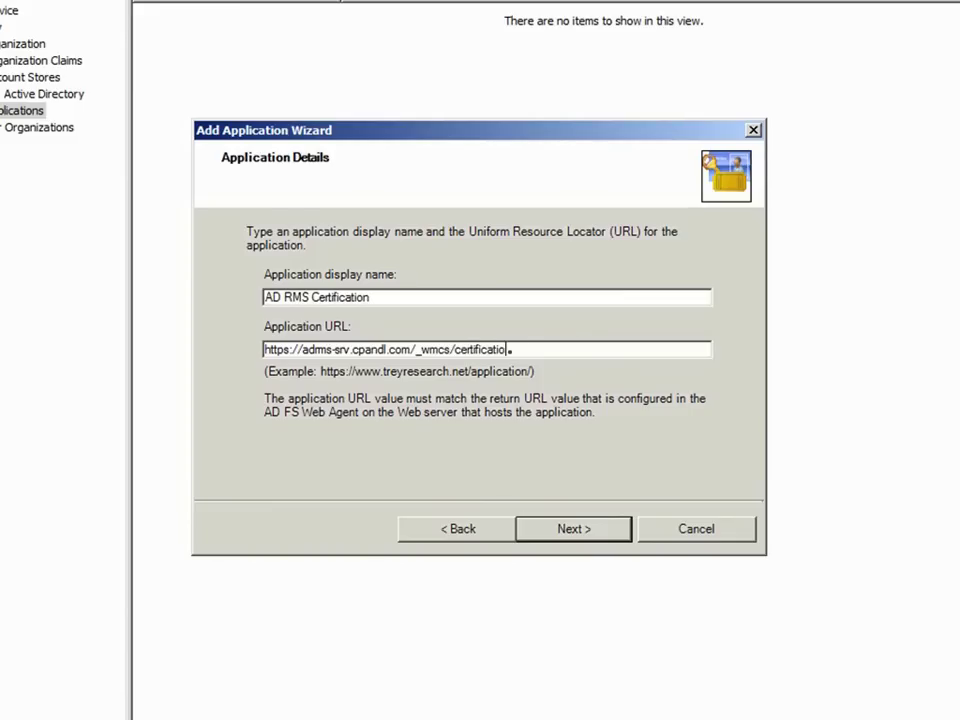
type("nexternal/")
Step: Accept UPN claims for it, keep it enabled, and finish the wizard
left_click(574, 529)
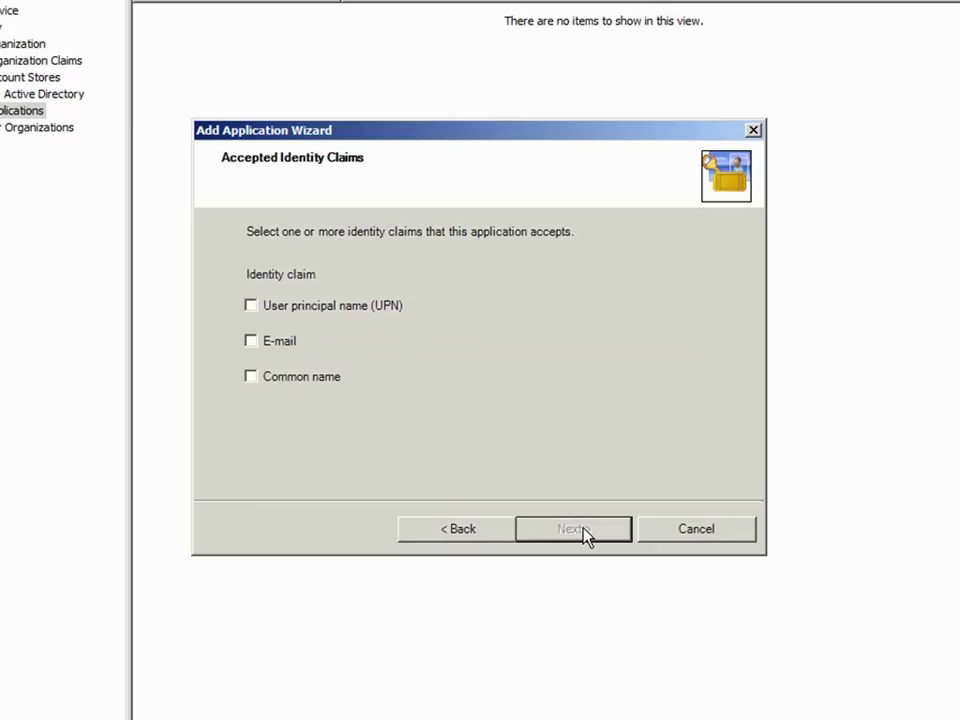
left_click(340, 306)
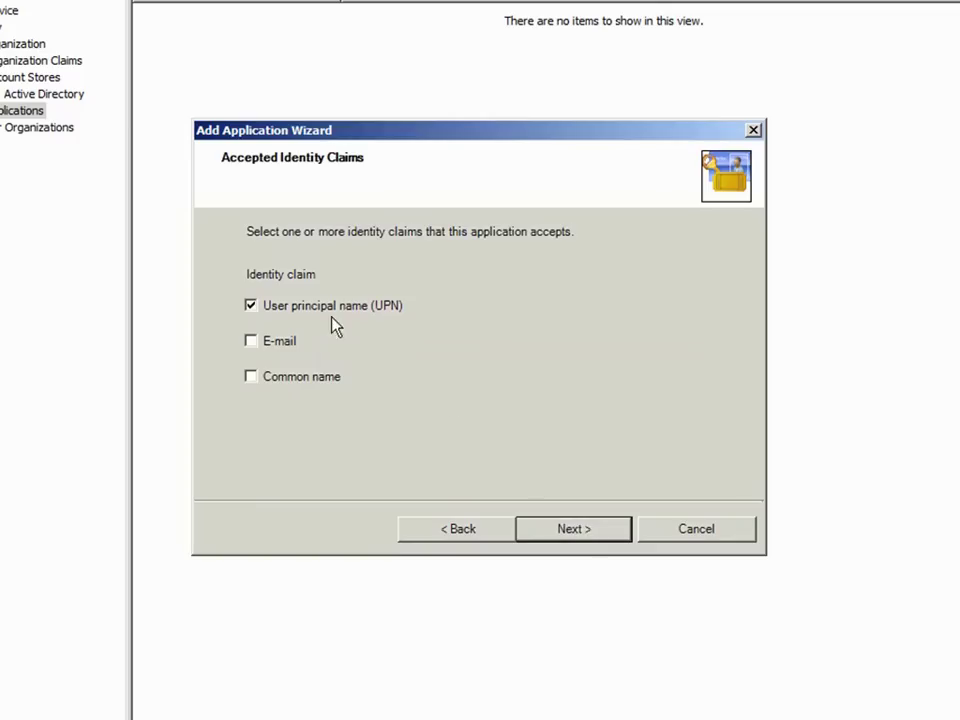
left_click(583, 533)
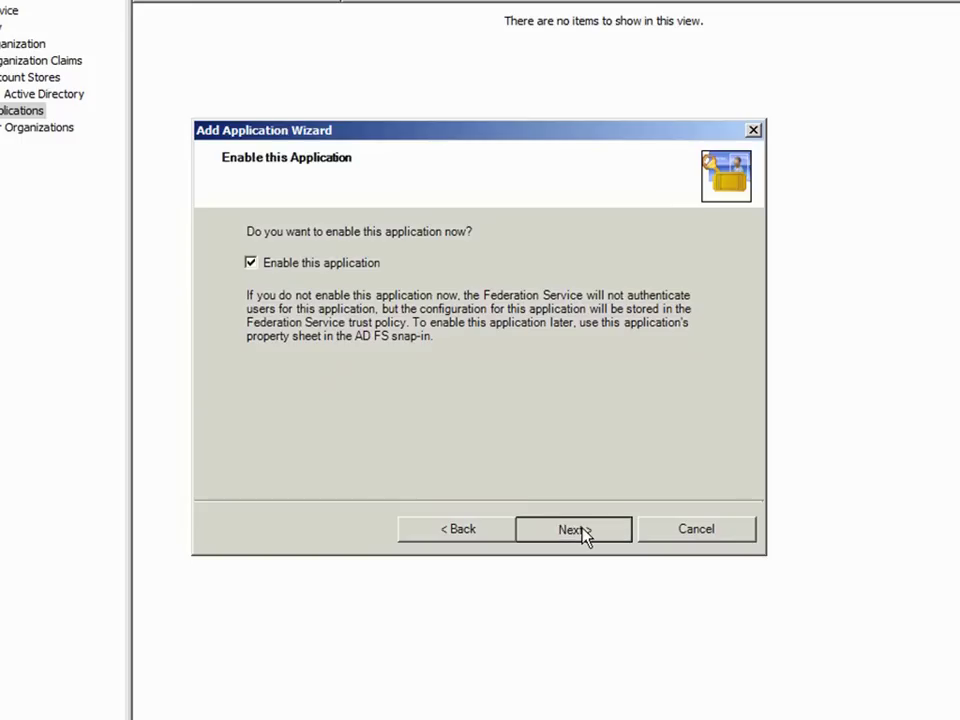
left_click(585, 533)
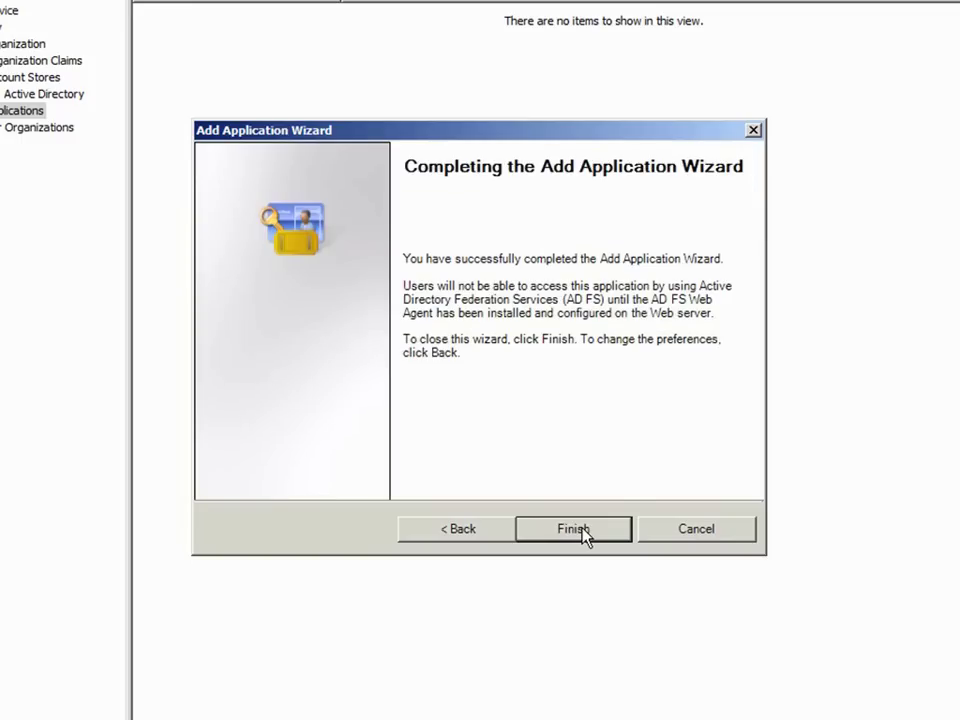
left_click(585, 533)
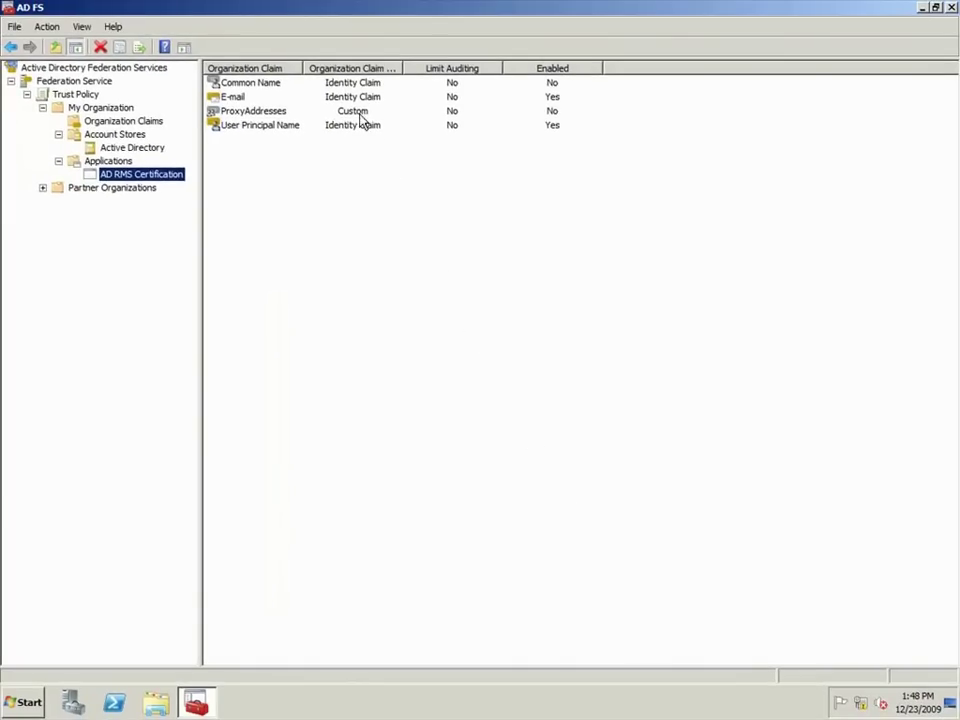
Step: Enable the ProxyAddresses claim for AD RMS Certification, then show the Applications list
double_click(357, 113)
left_click(383, 264)
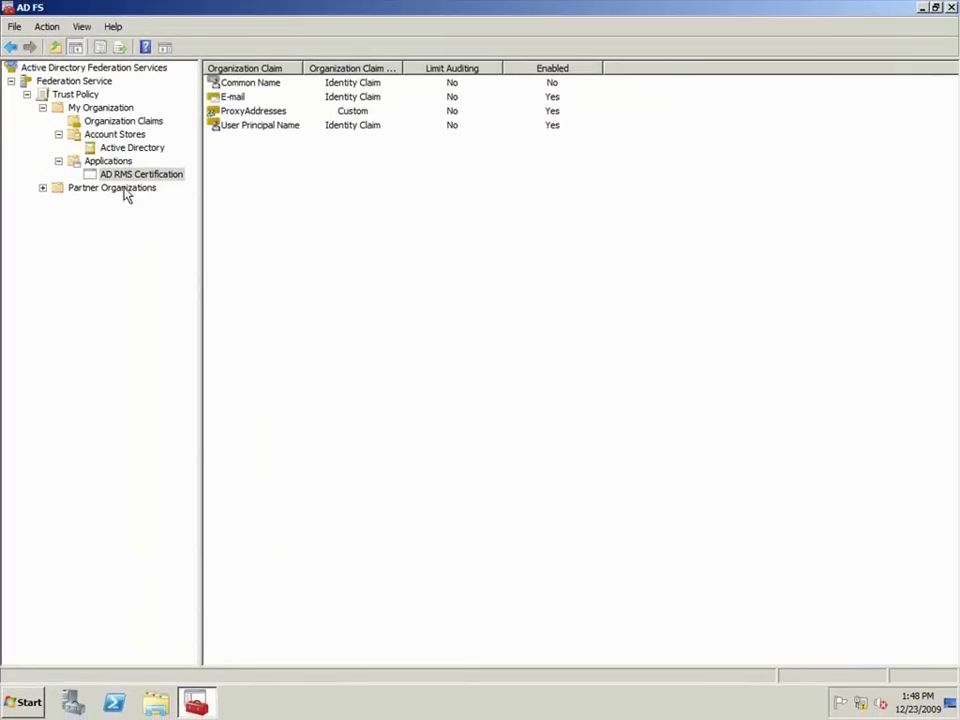
left_click(100, 162)
Step: Create an application named AD RMS Licensing at adrms-srv.cpandl.com/_wmcs/licensingexternal/
right_click(98, 162)
mouse_move(120, 176)
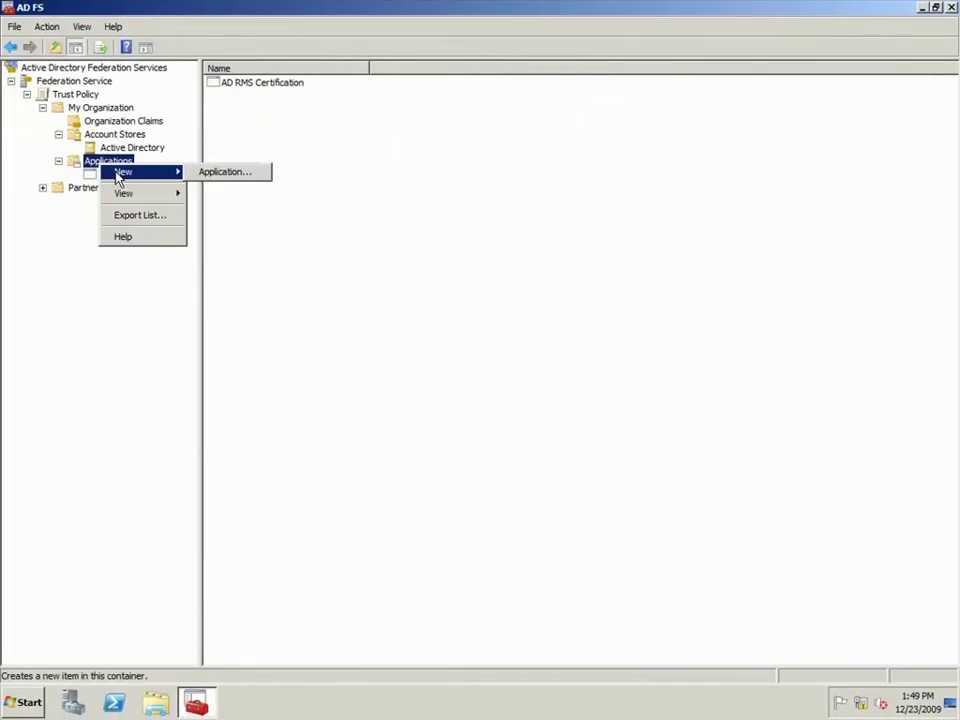
left_click(214, 176)
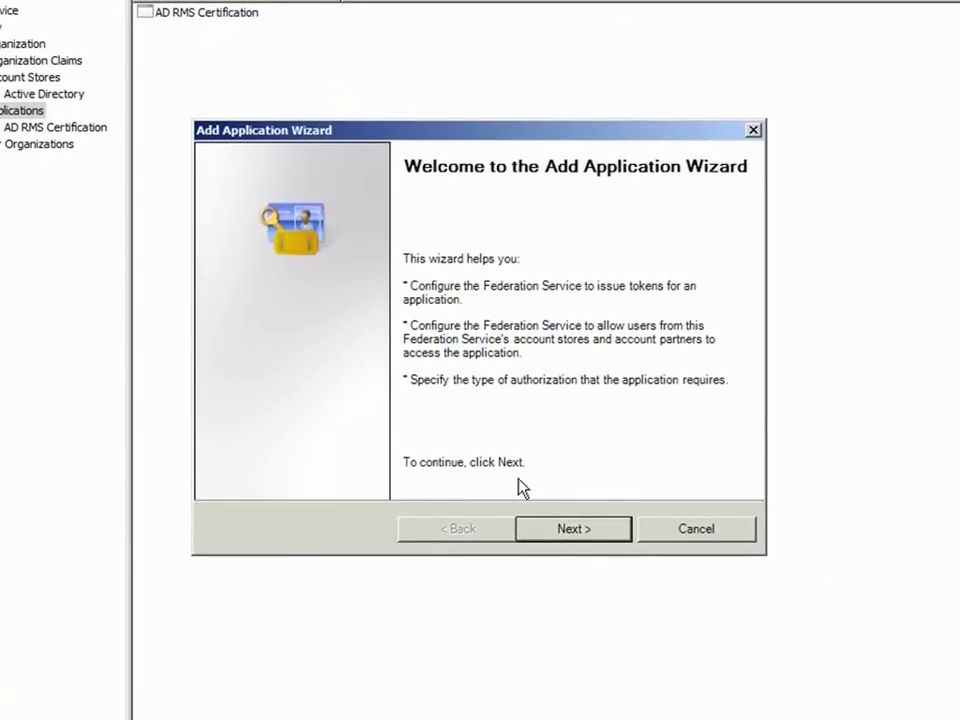
left_click(559, 536)
left_click(559, 536)
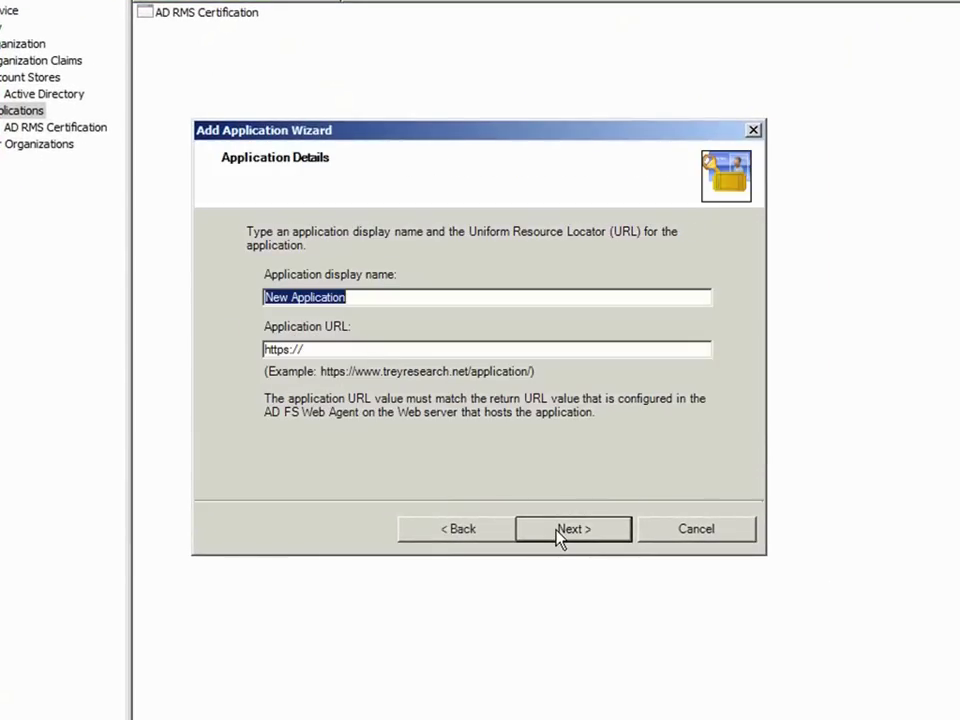
type("AD RMS L")
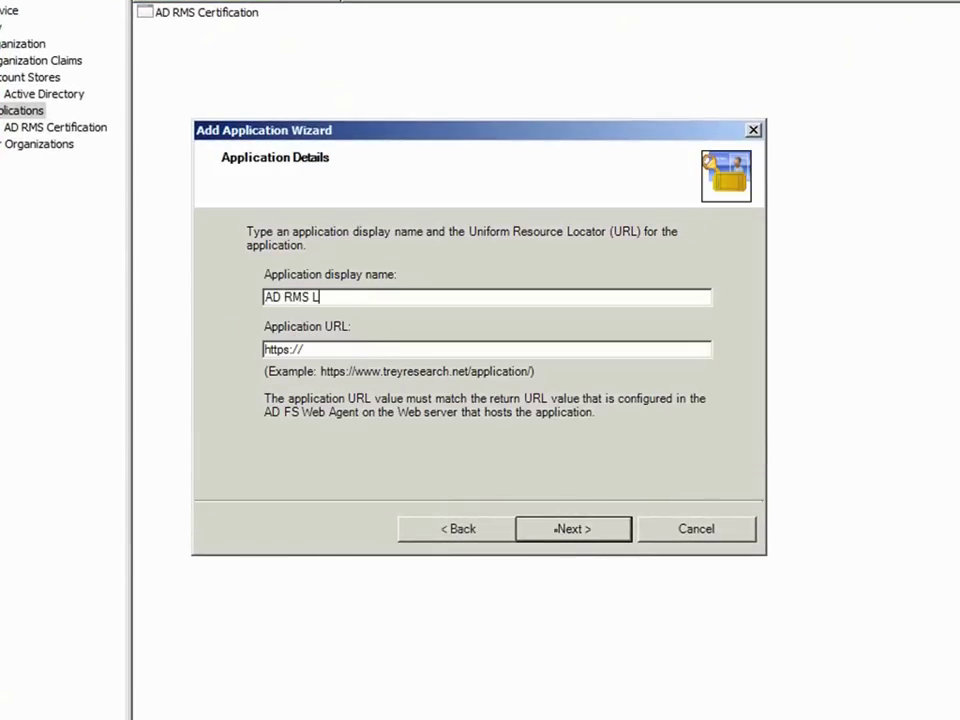
type("icensing")
left_click(505, 349)
type("adrms-")
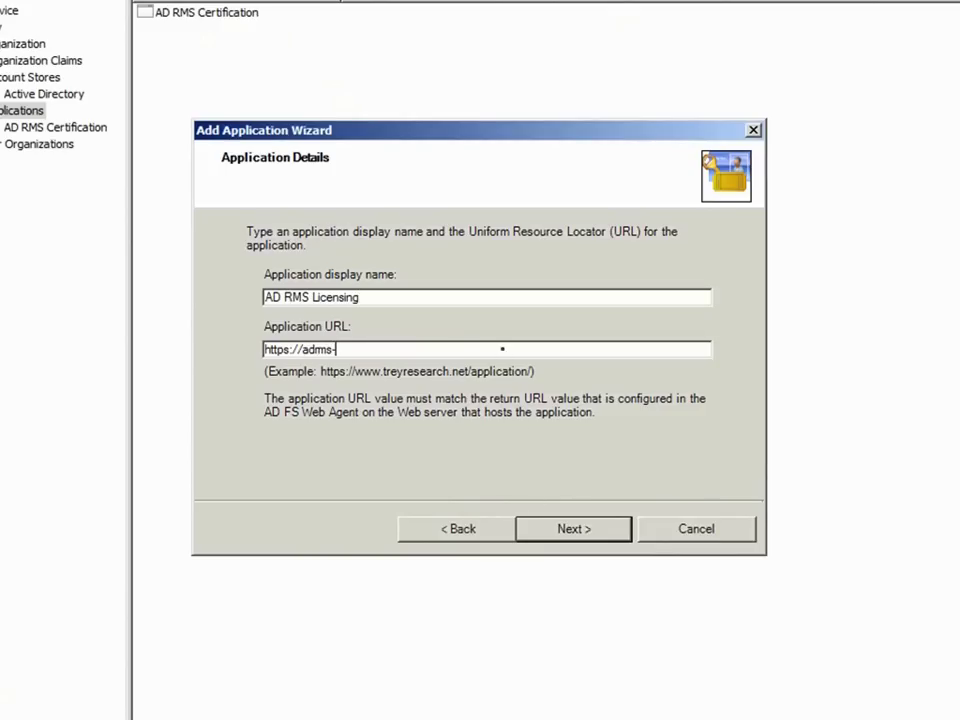
type("srv.cpandl.com/_wmc")
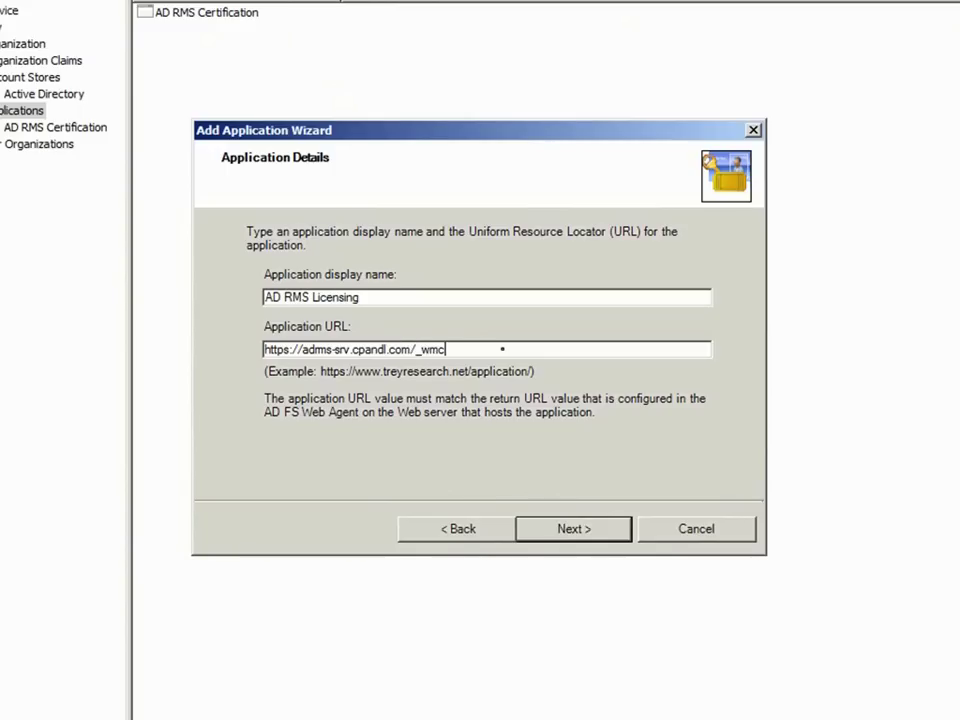
type("s/licensingexternal")
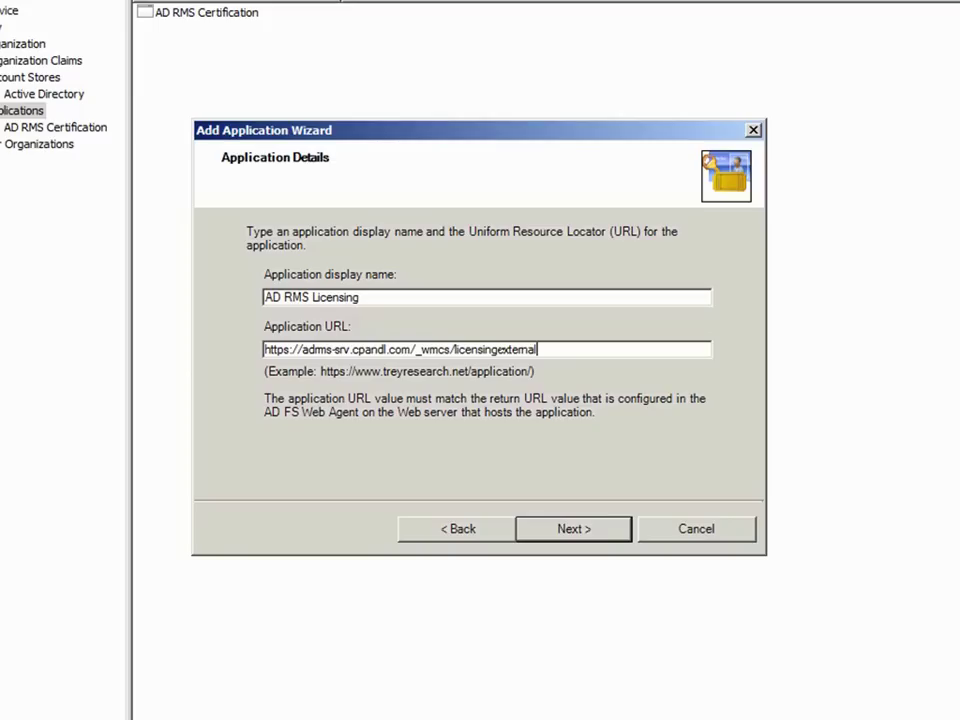
type("/")
Step: Accept UPN and E-mail claims, keep it enabled, and finish the wizard
left_click(542, 527)
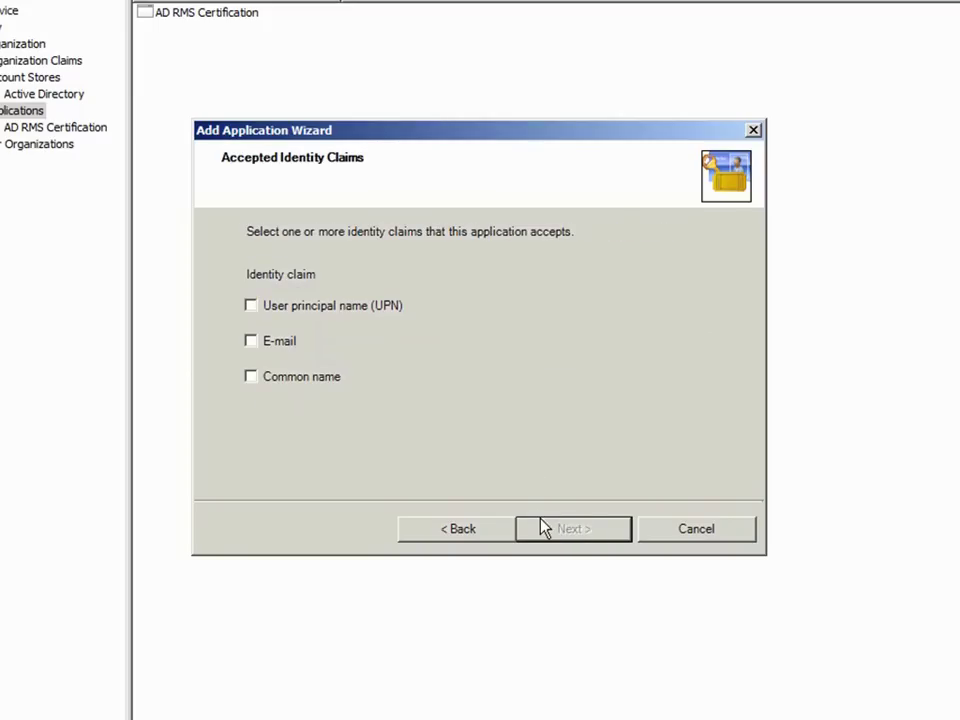
left_click(332, 310)
left_click(290, 340)
left_click(560, 532)
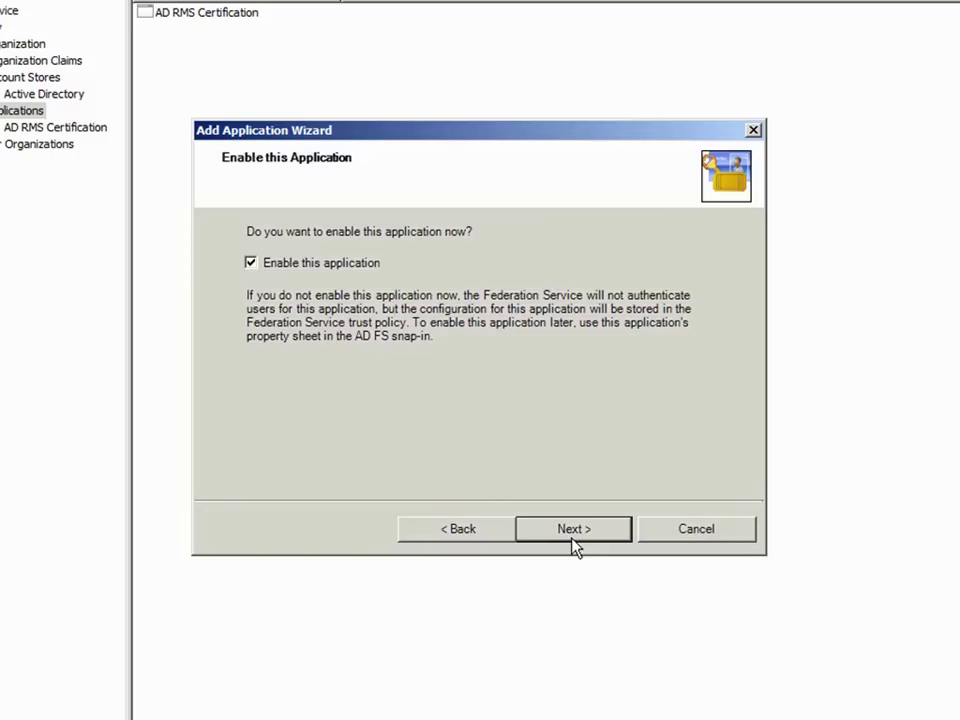
left_click(573, 539)
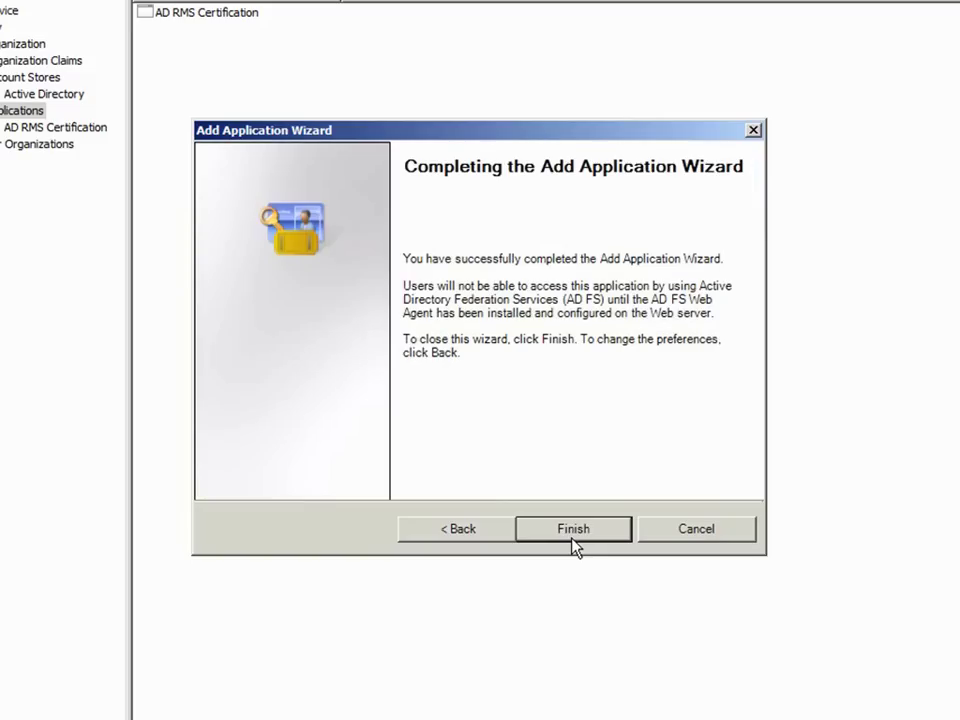
left_click(573, 543)
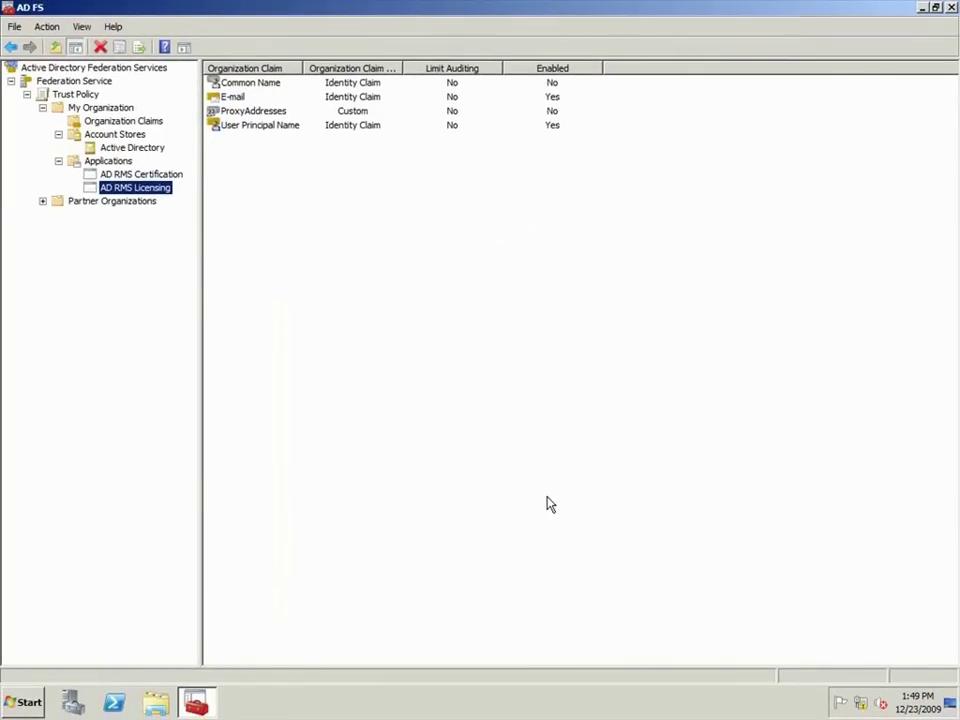
Step: Enable ProxyAddresses for AD RMS Licensing and expand Partner Organizations
double_click(250, 111)
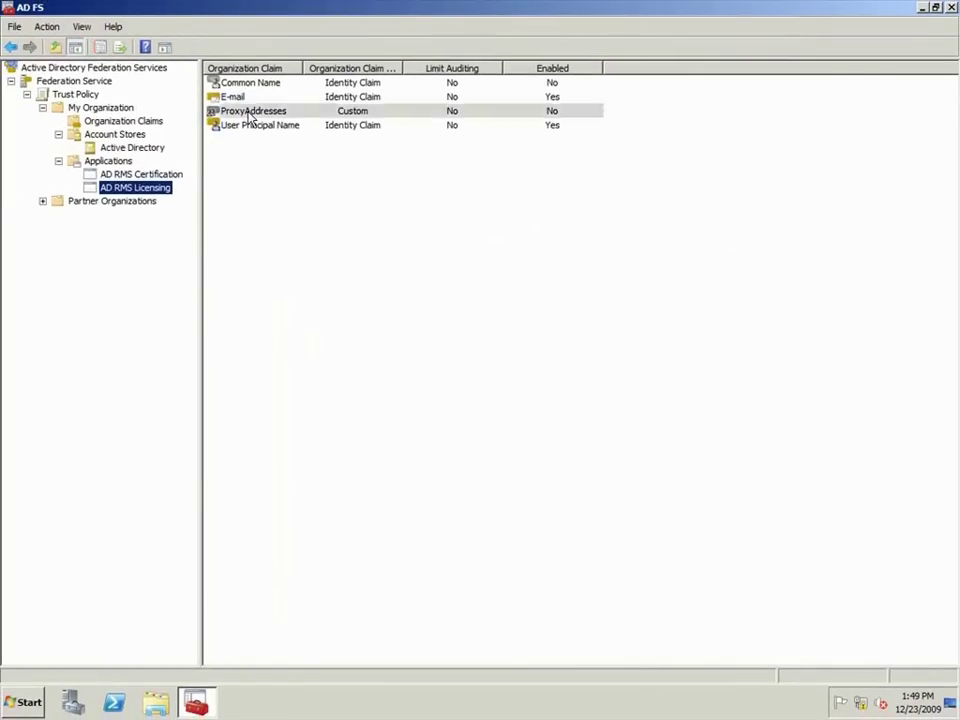
left_click(329, 245)
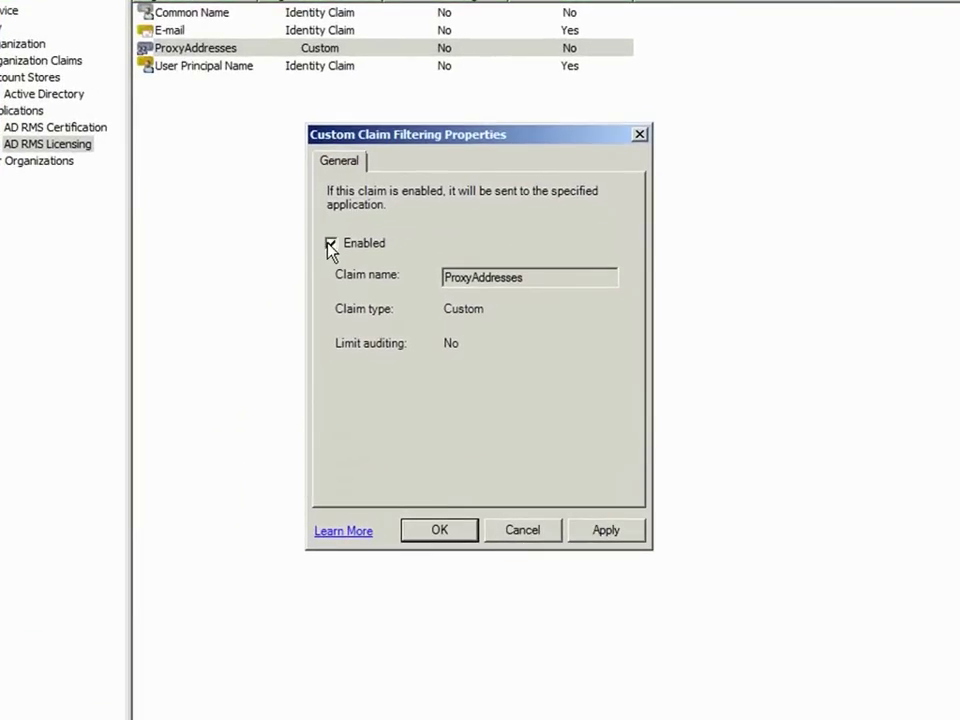
left_click(421, 535)
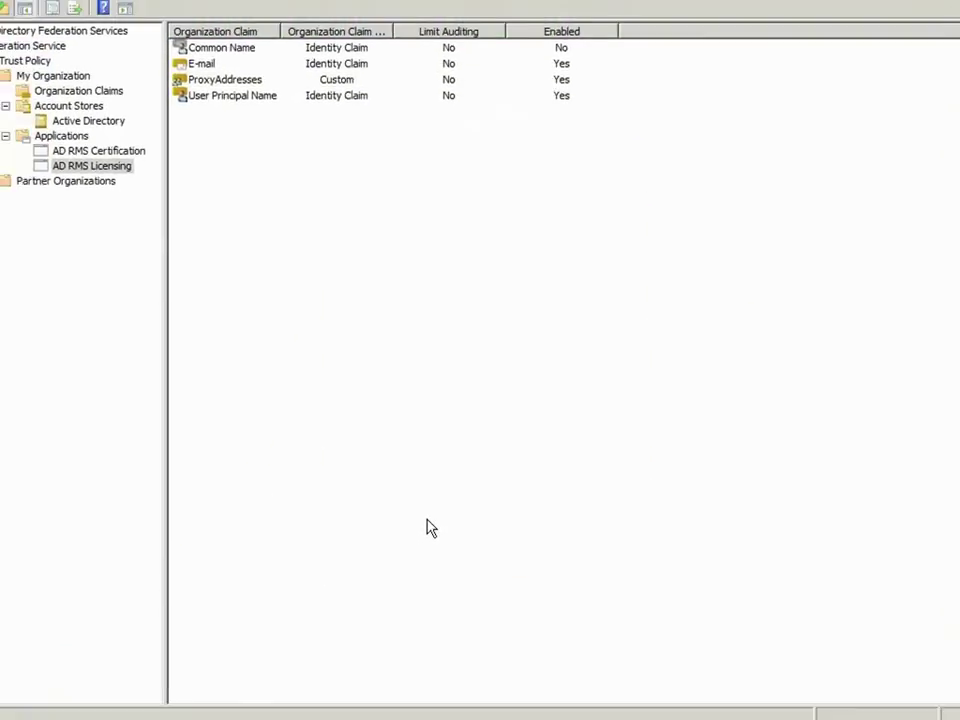
left_click(42, 201)
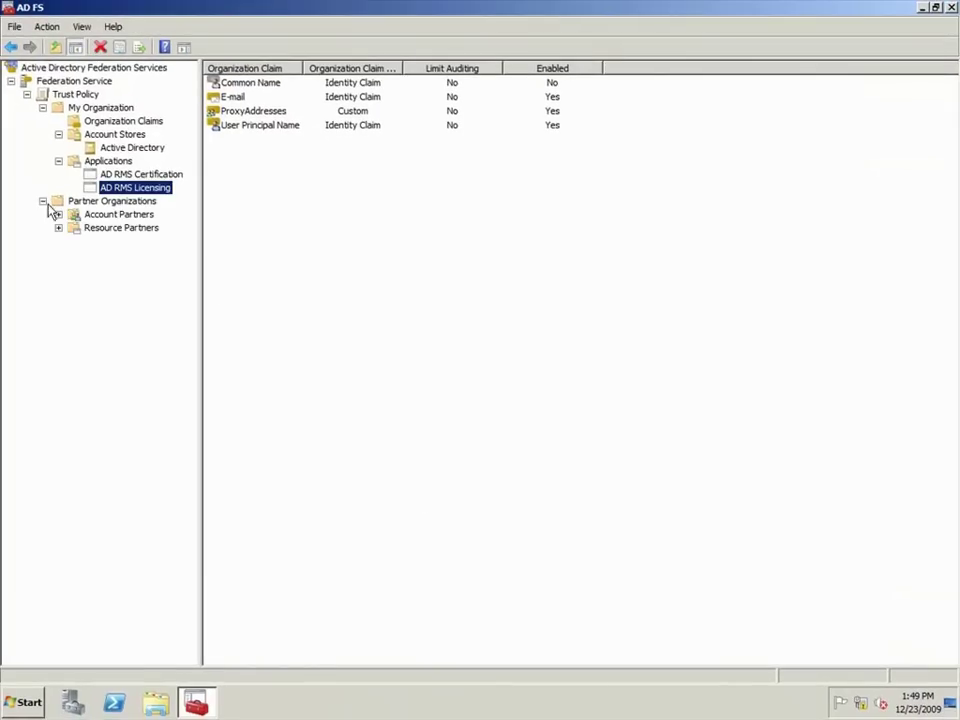
Step: Start a new account partner without importing a partner policy file
left_click(76, 214)
right_click(78, 214)
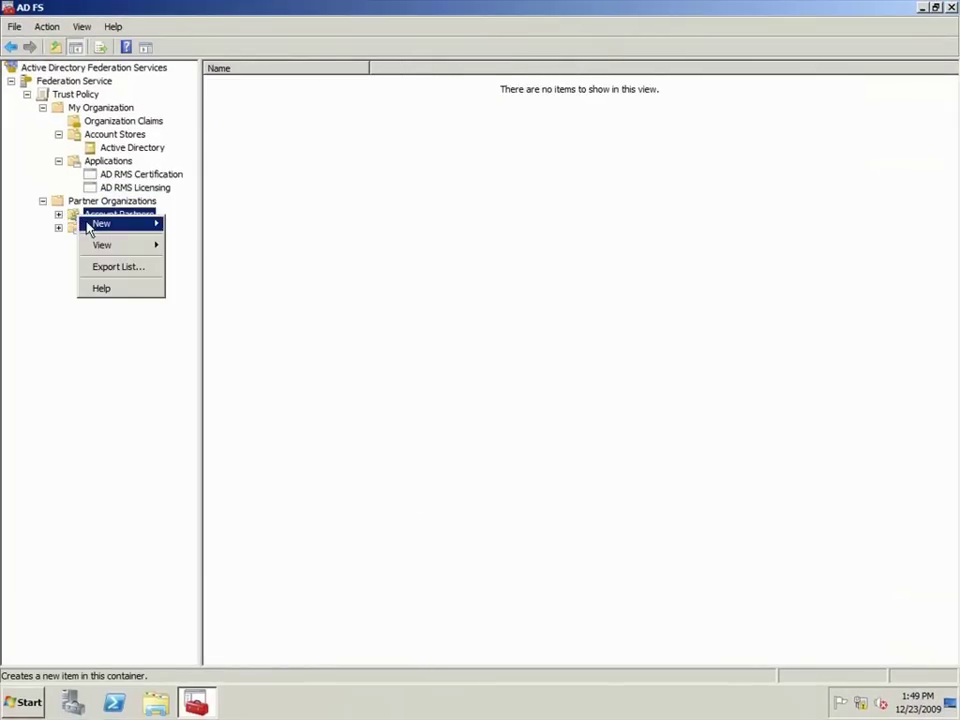
mouse_move(110, 232)
left_click(195, 226)
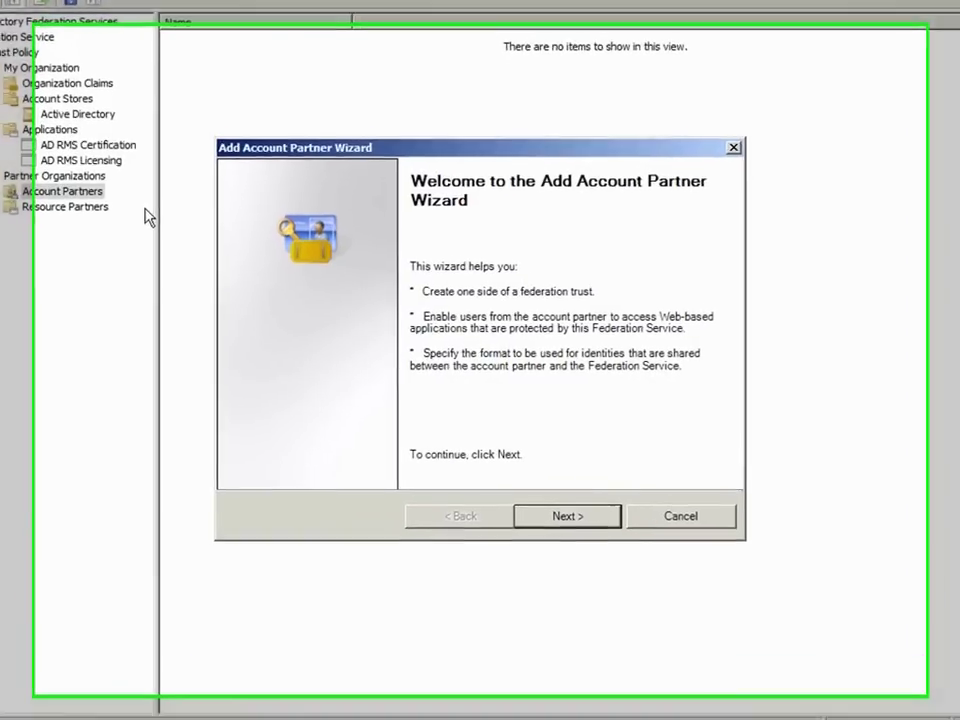
left_click(564, 538)
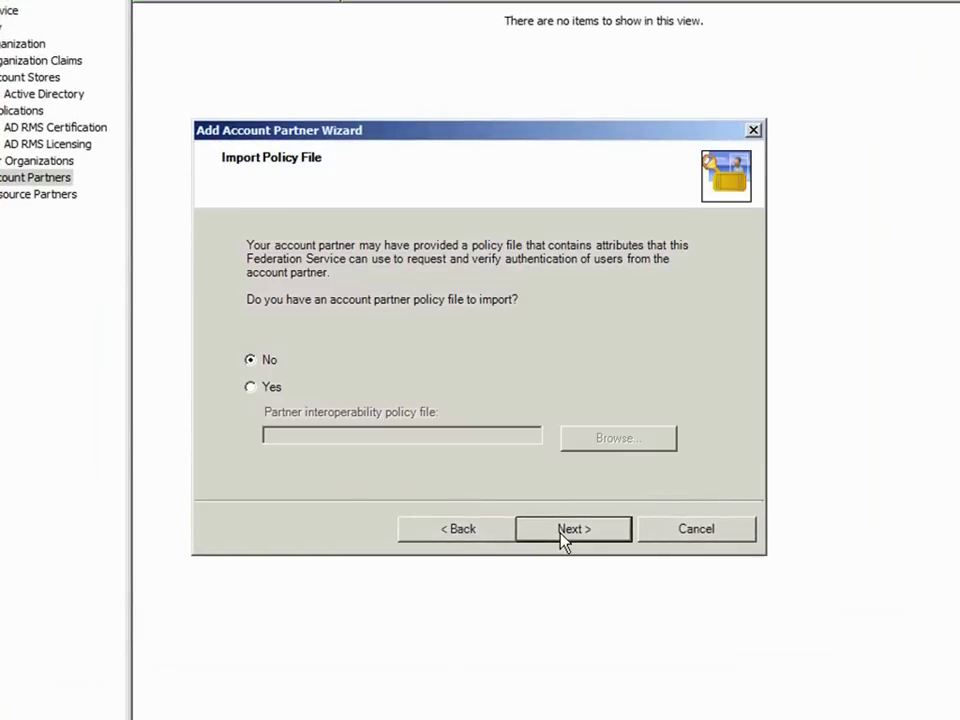
left_click(564, 536)
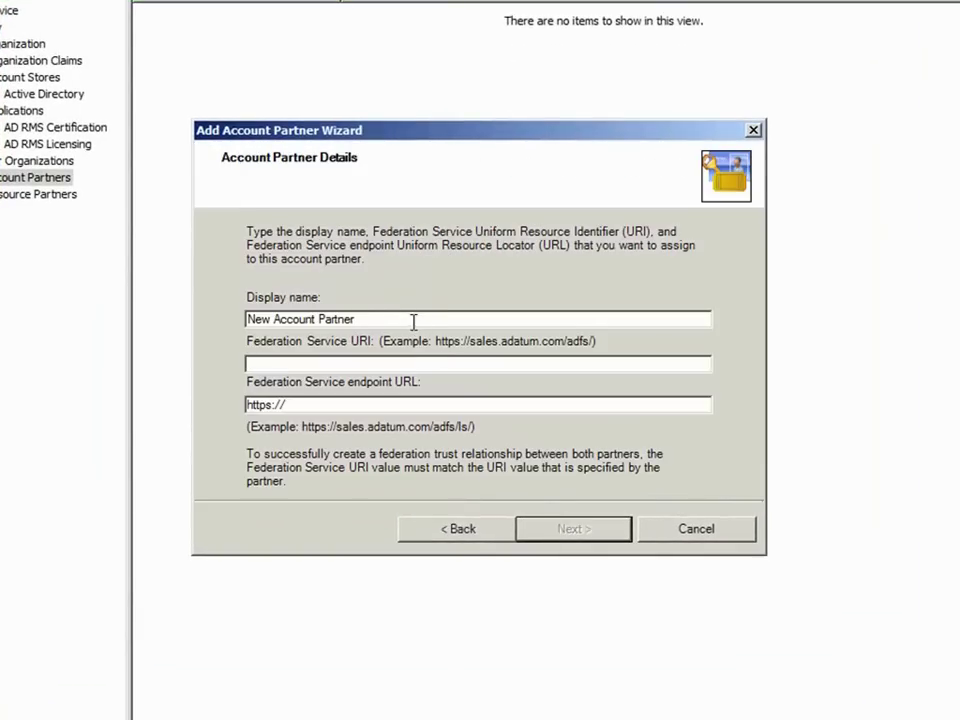
Step: Enter Trey Research, urn:federation:treyresearch.net and endpoint adfs-account.treyresearch.net/adfs/ls/
left_click_drag(413, 320, 231, 311)
type("Trey Re")
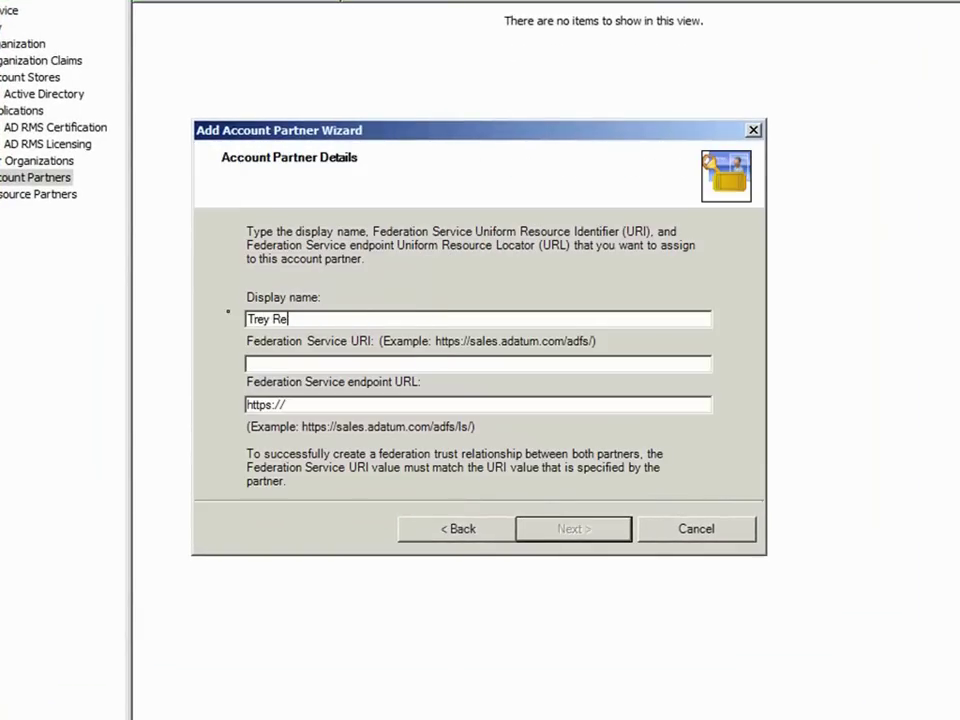
type("search")
type("urn:fed")
type("erati")
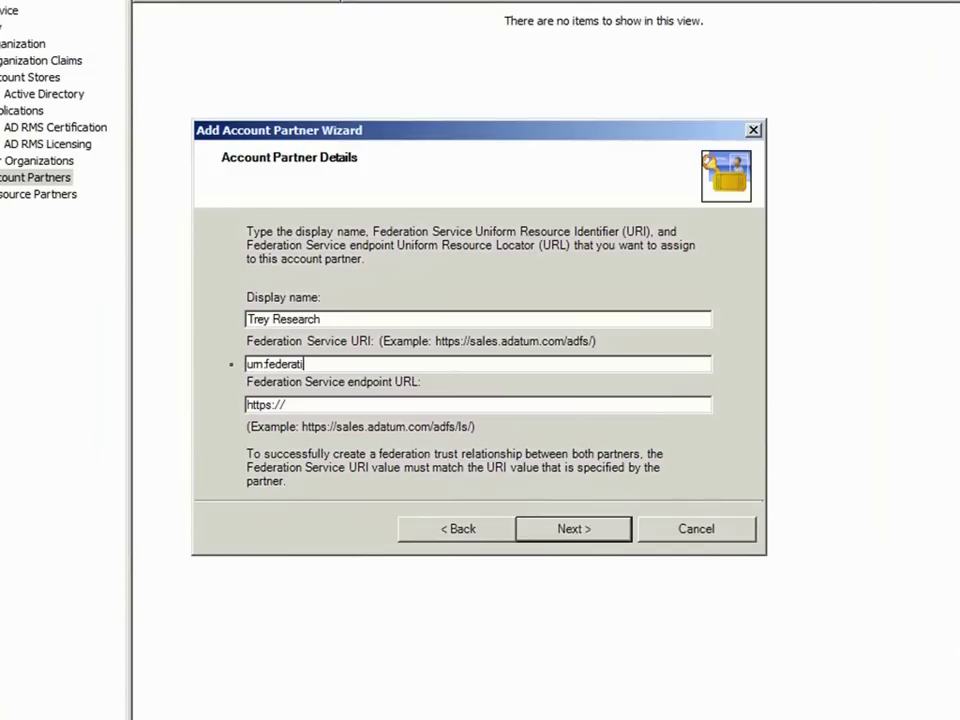
type("on:treyresearch.net")
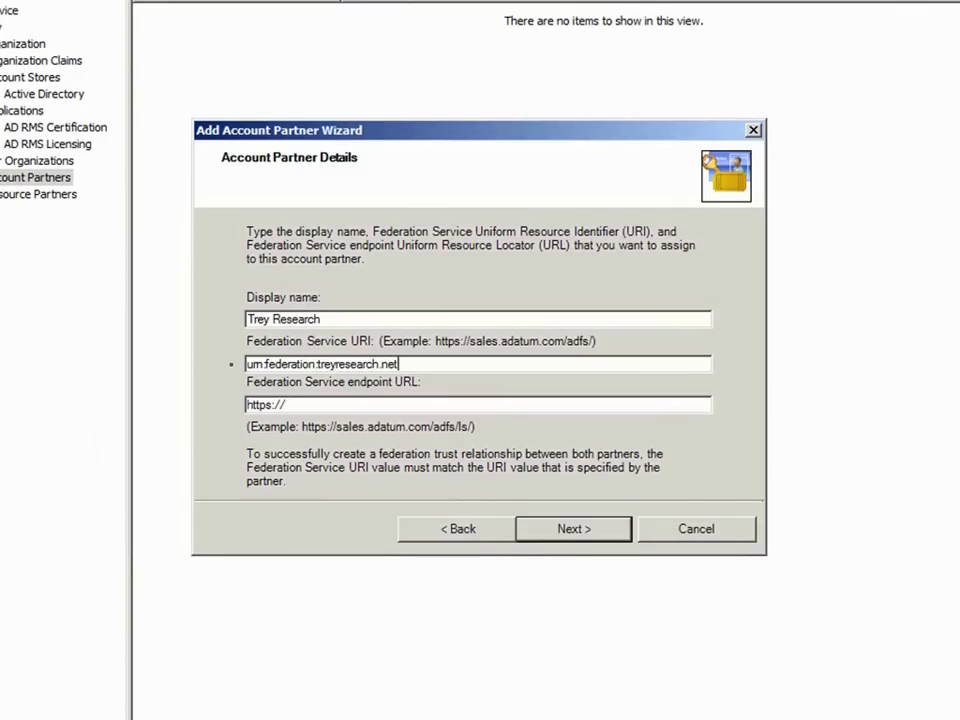
left_click(288, 404)
type("adfs-account.tr")
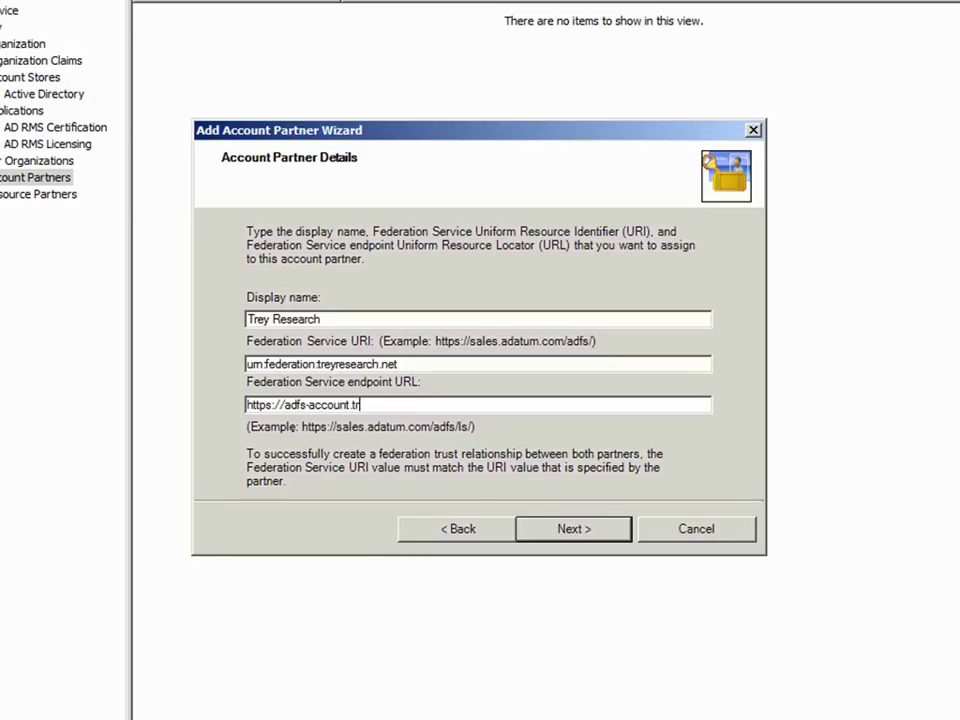
type("eyresearch.net/adfs/ls/")
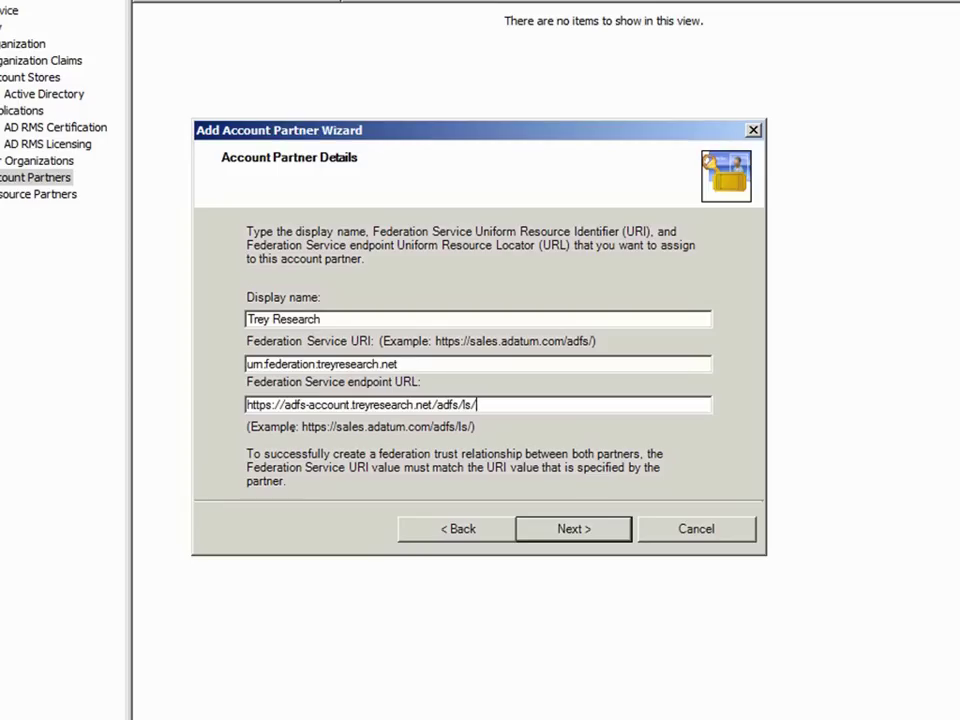
Step: Set the verification certificate to C:\Certificates\AD FS Account Token Signing Certificate.p7b
left_click(530, 530)
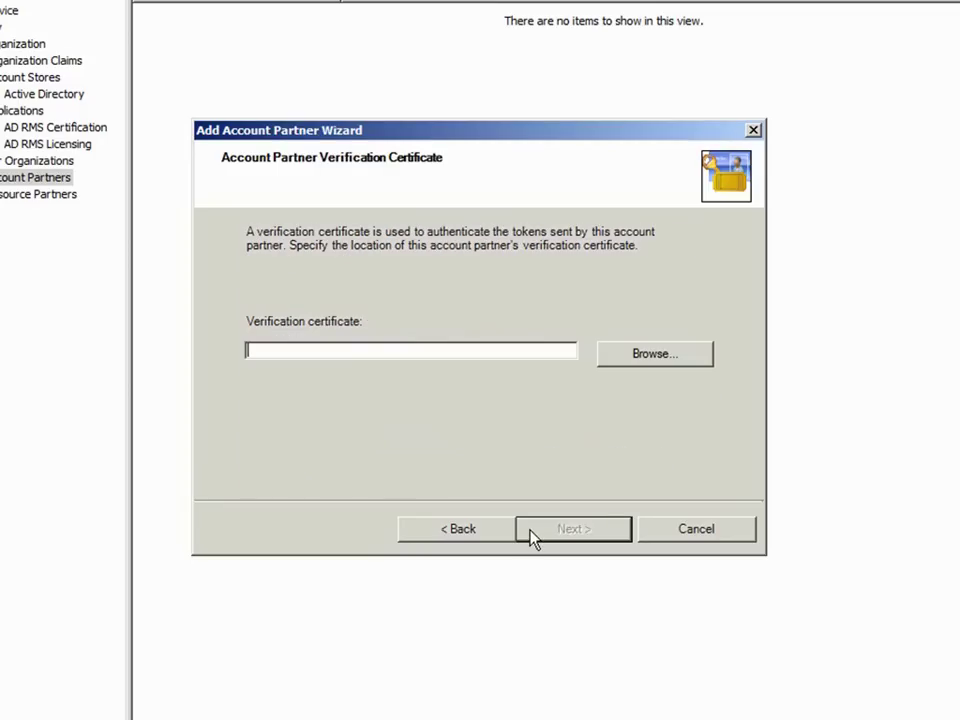
left_click(648, 362)
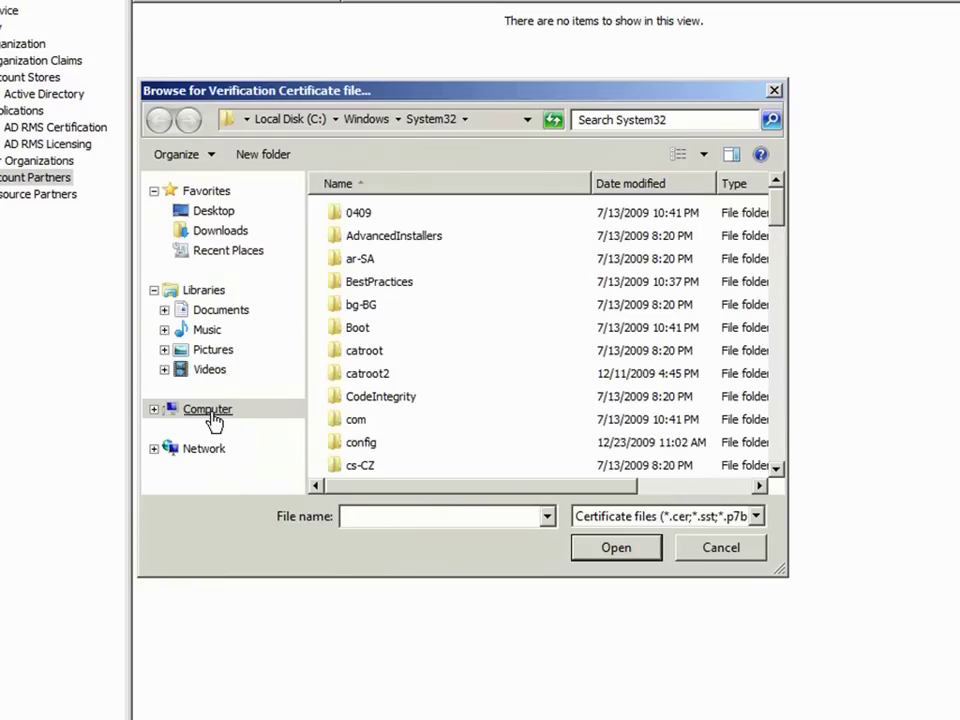
left_click(212, 412)
double_click(343, 238)
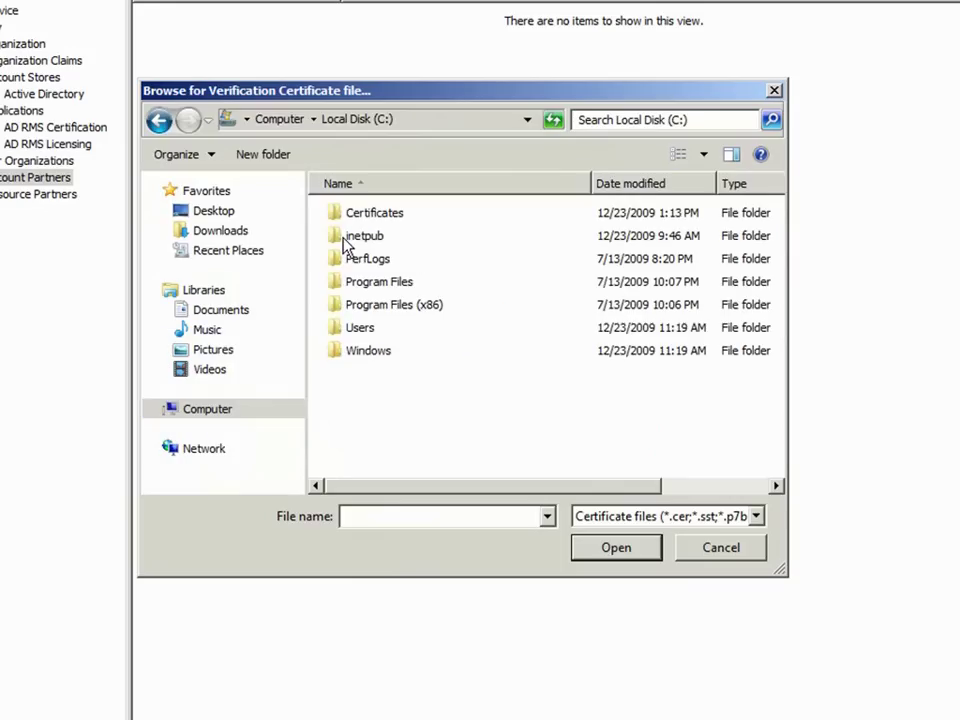
double_click(348, 213)
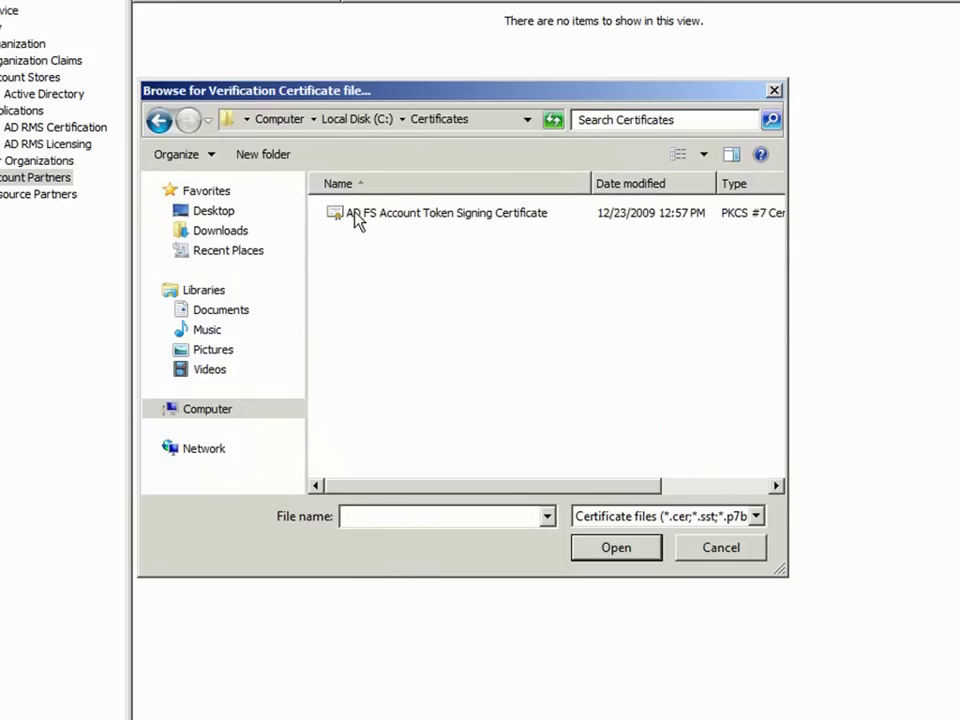
left_click(357, 220)
left_click(589, 558)
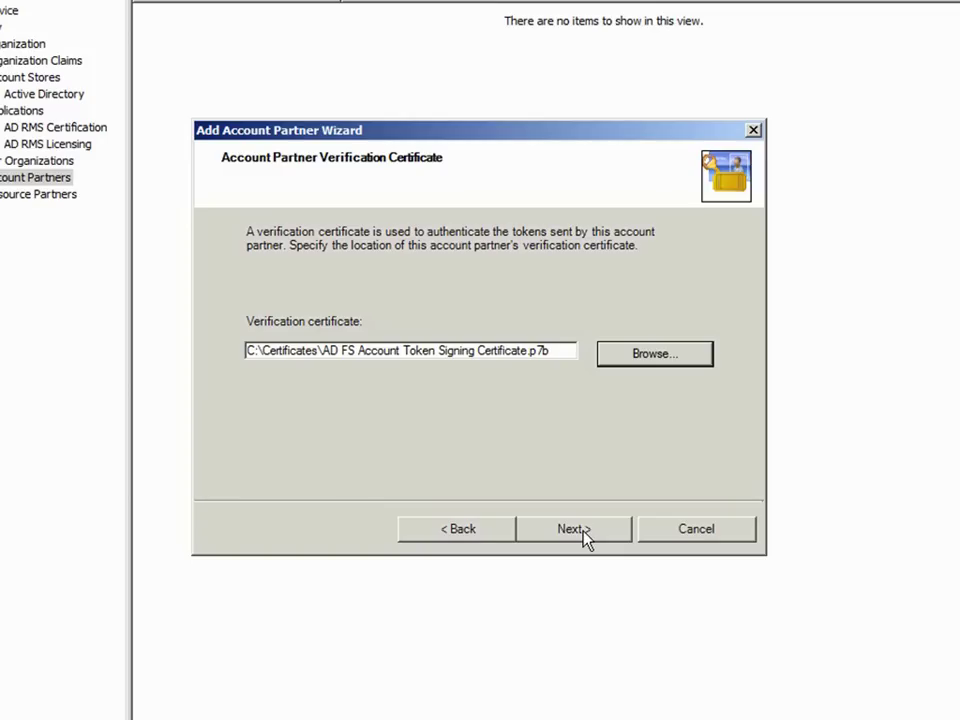
Step: Keep Federated Web SSO and accept UPN and E-mail claims from Trey Research
left_click(585, 535)
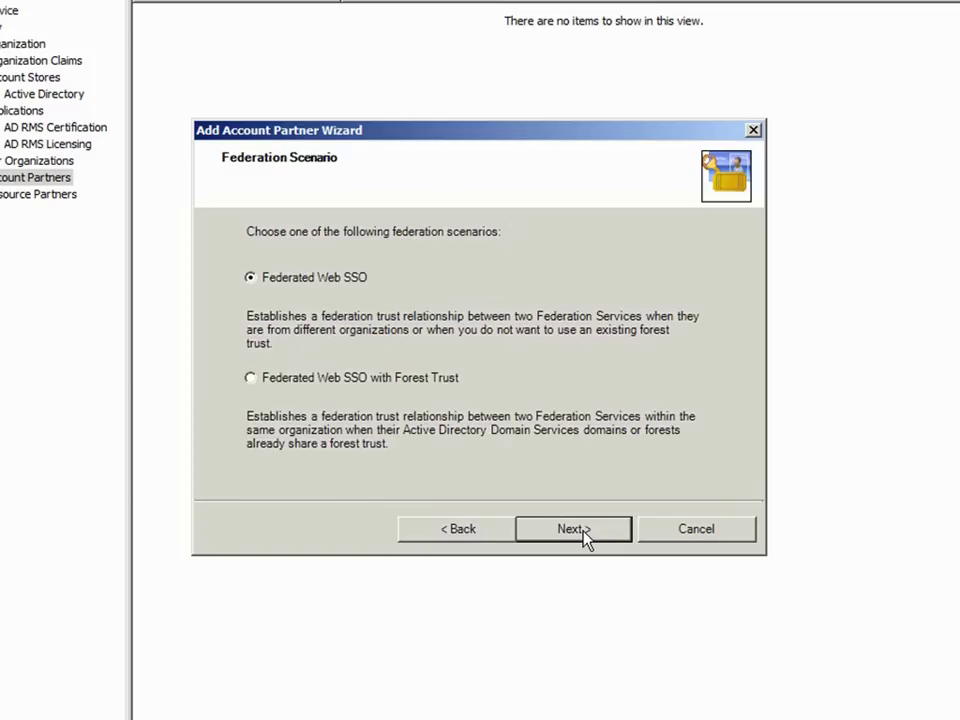
left_click(573, 529)
left_click(327, 330)
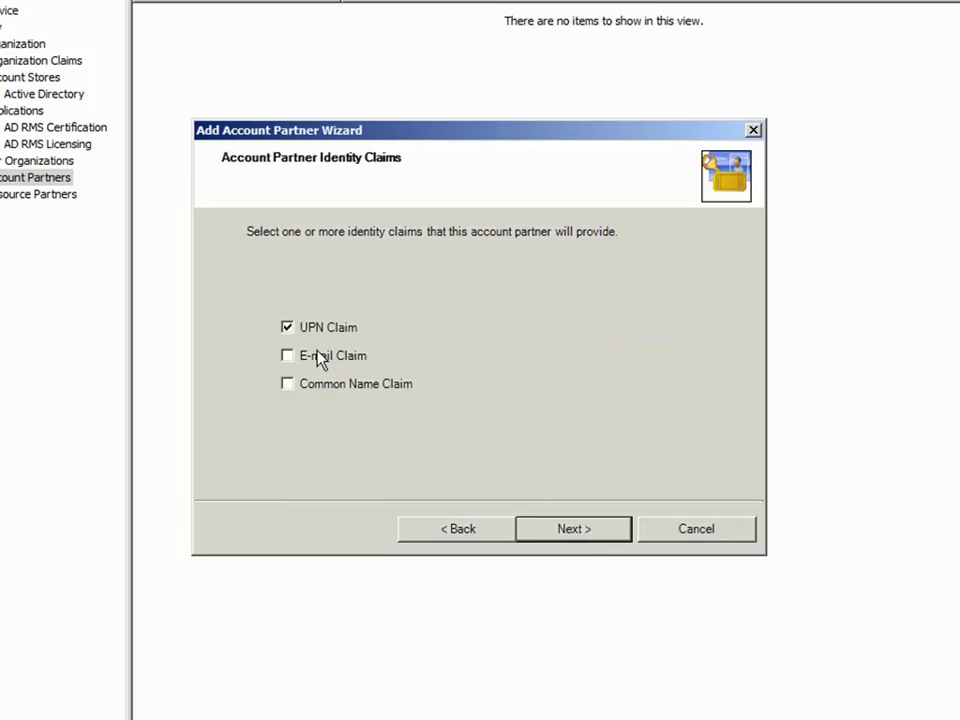
left_click(318, 356)
left_click(555, 534)
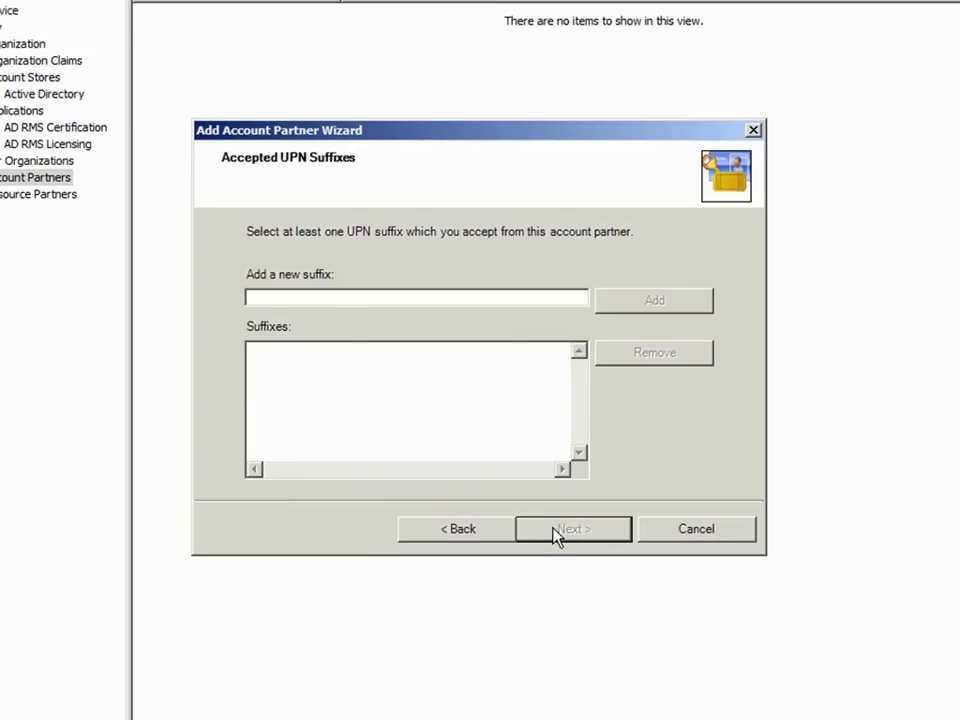
Step: Add treyresearch.net as UPN and e-mail suffix, keep the partner enabled, and finish
left_click(471, 298)
type("treyresearch.net")
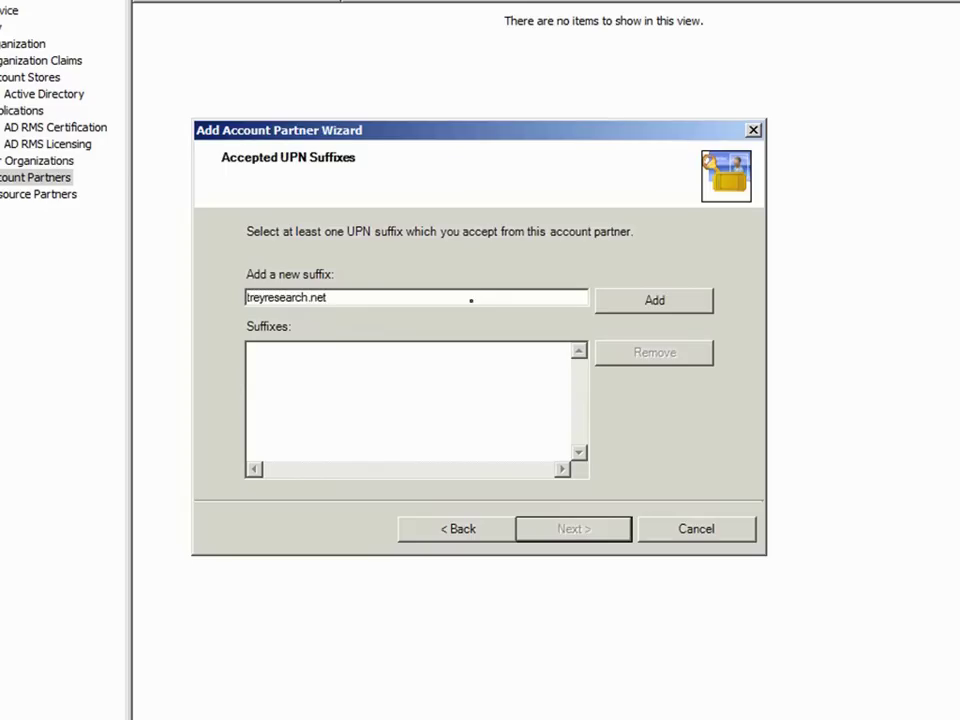
left_click(609, 304)
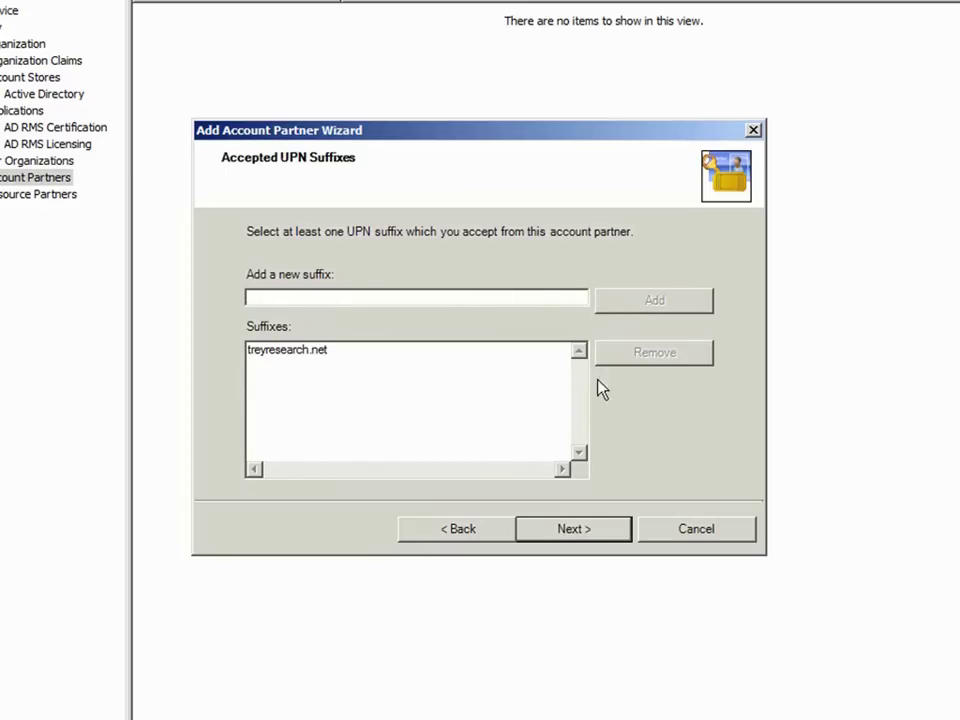
left_click(565, 526)
type("t")
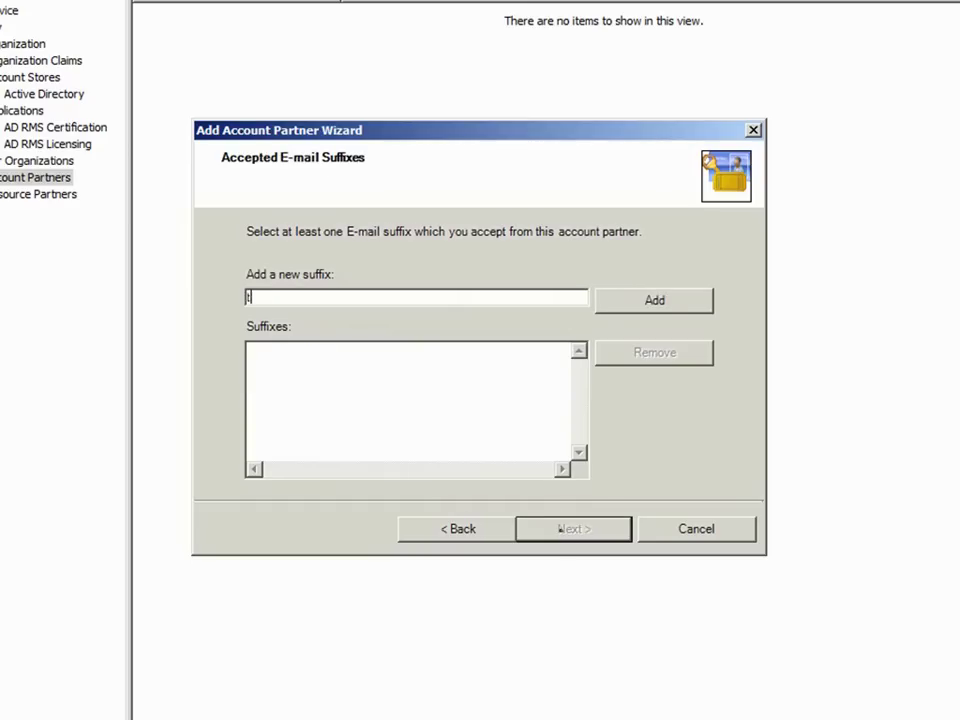
type("reyresearch.net")
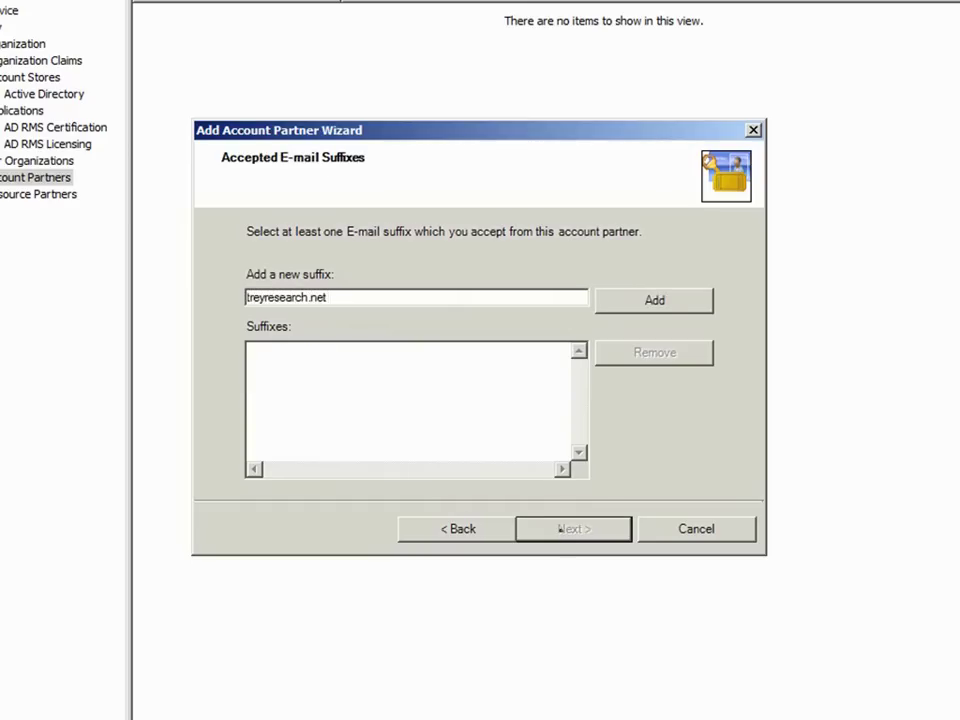
left_click(619, 316)
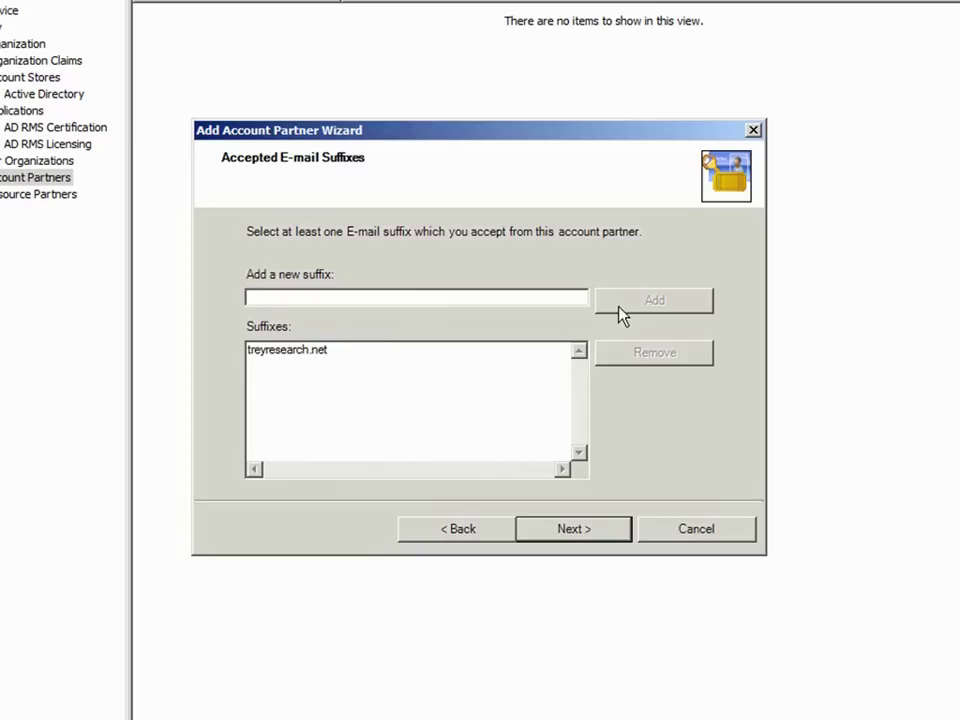
left_click(580, 530)
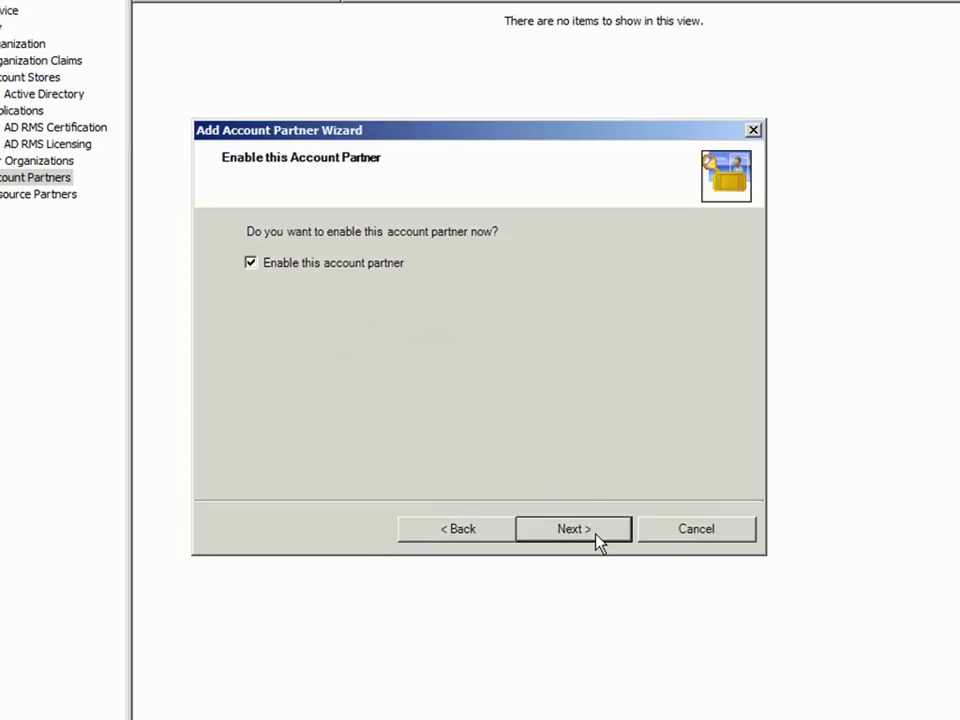
left_click(596, 536)
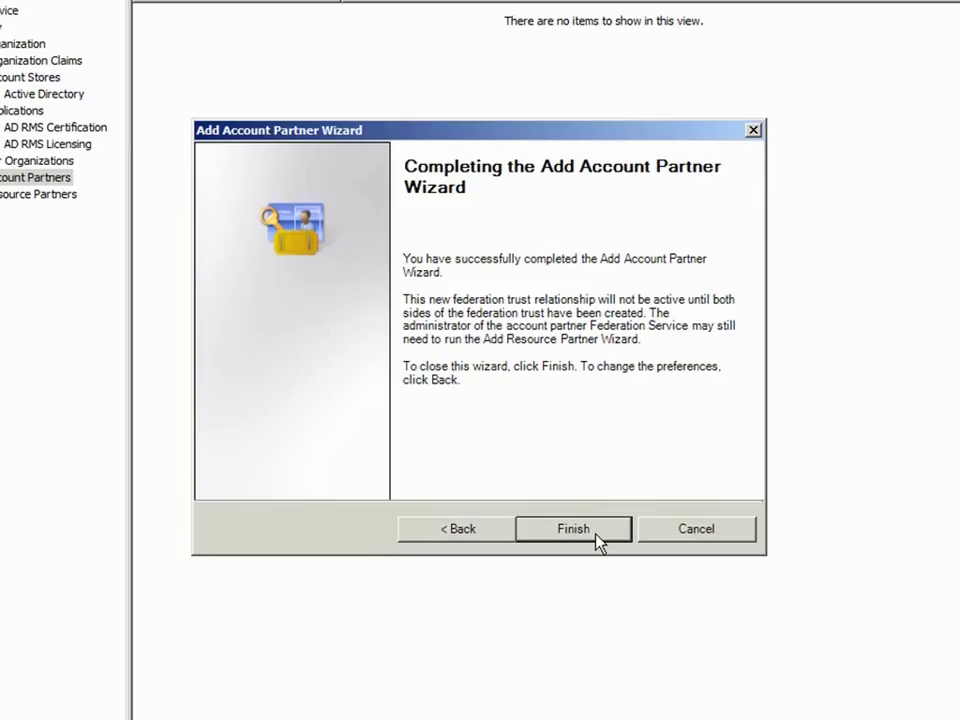
left_click(596, 538)
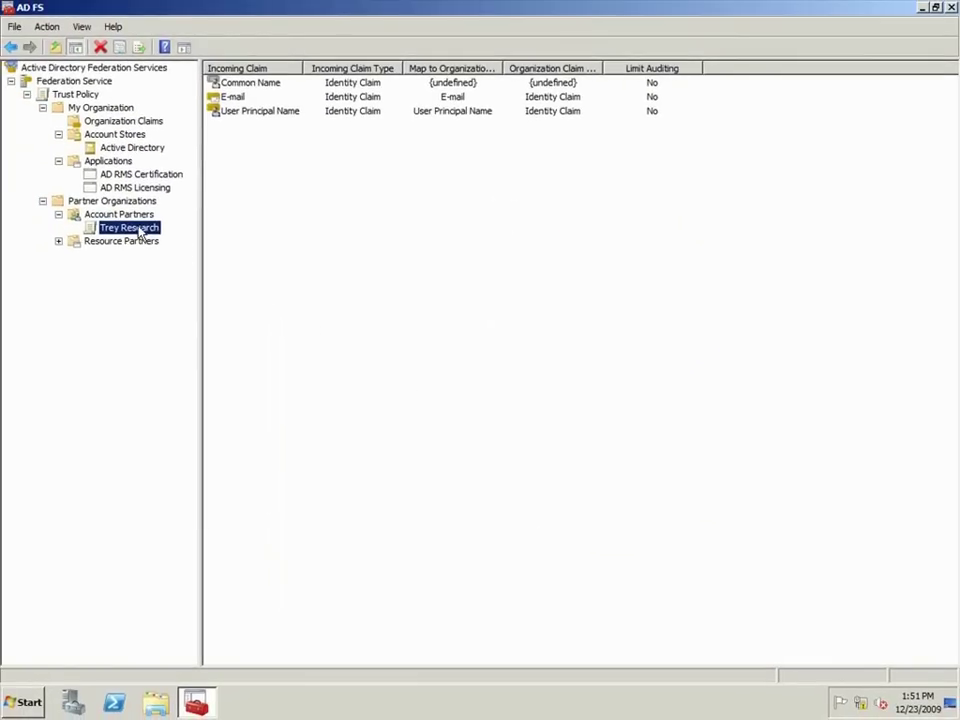
Step: Map the incoming ProxyAddresses custom claim for Trey Research, then close the AD FS console
right_click(141, 229)
mouse_move(160, 271)
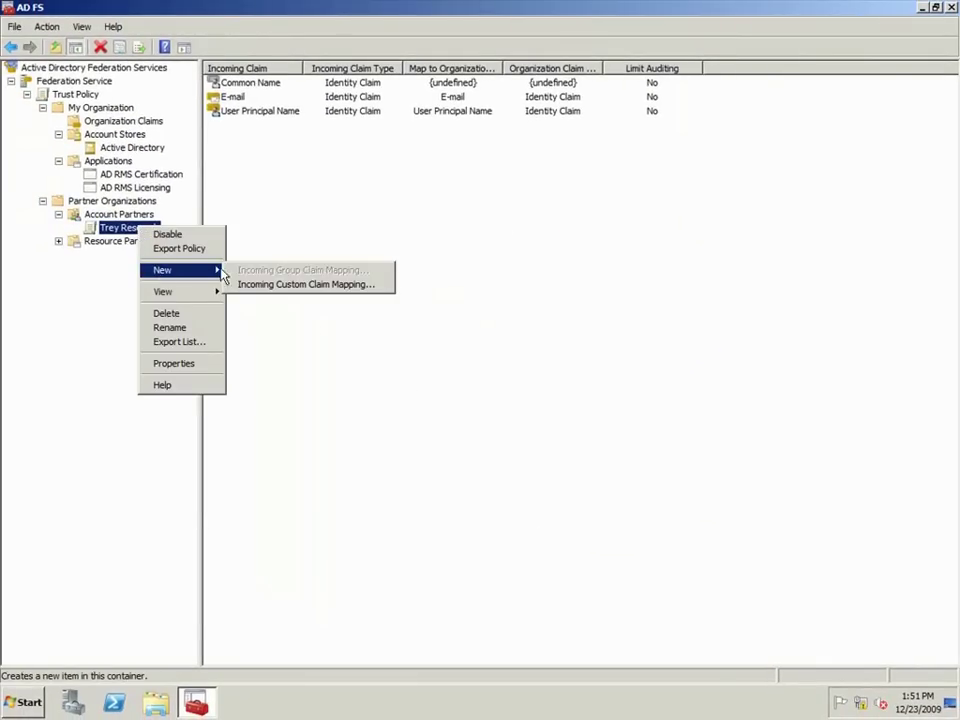
left_click(240, 284)
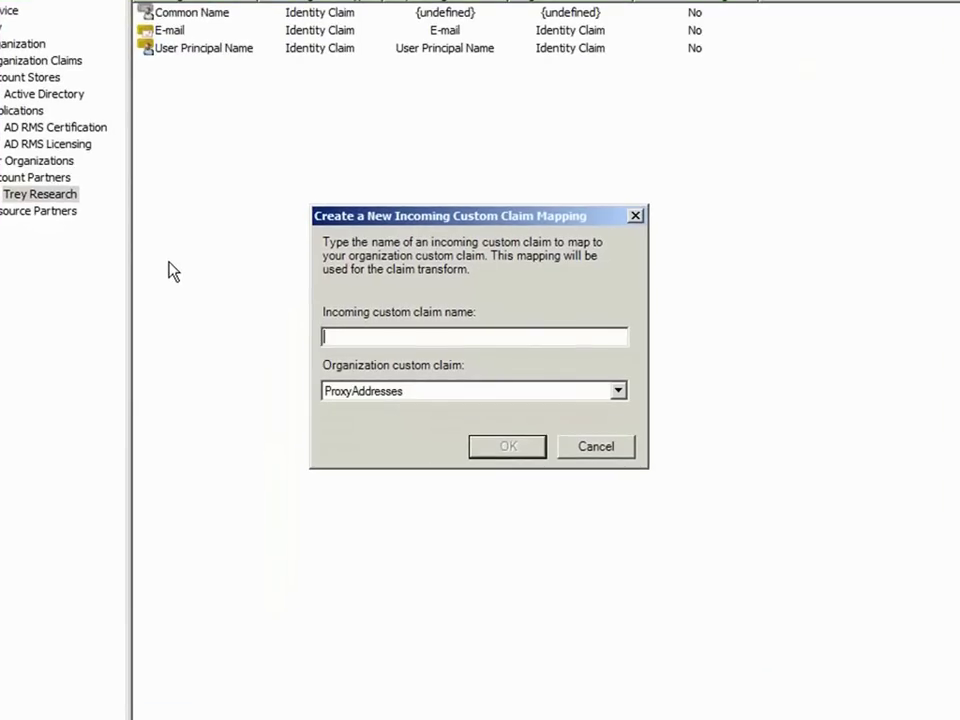
type("ProxyAddresses")
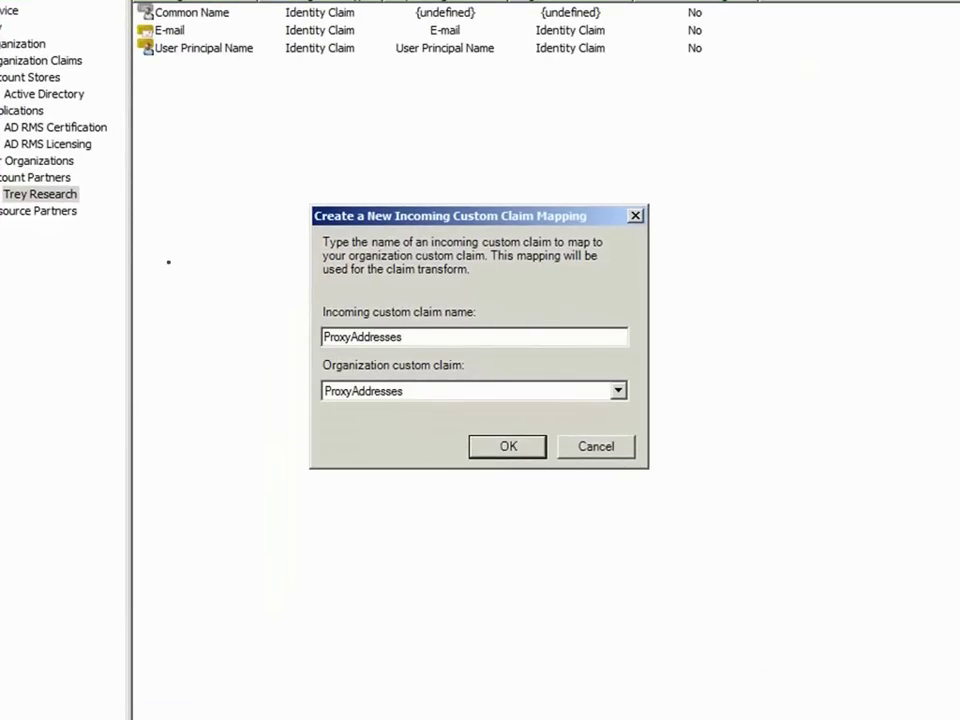
left_click(492, 452)
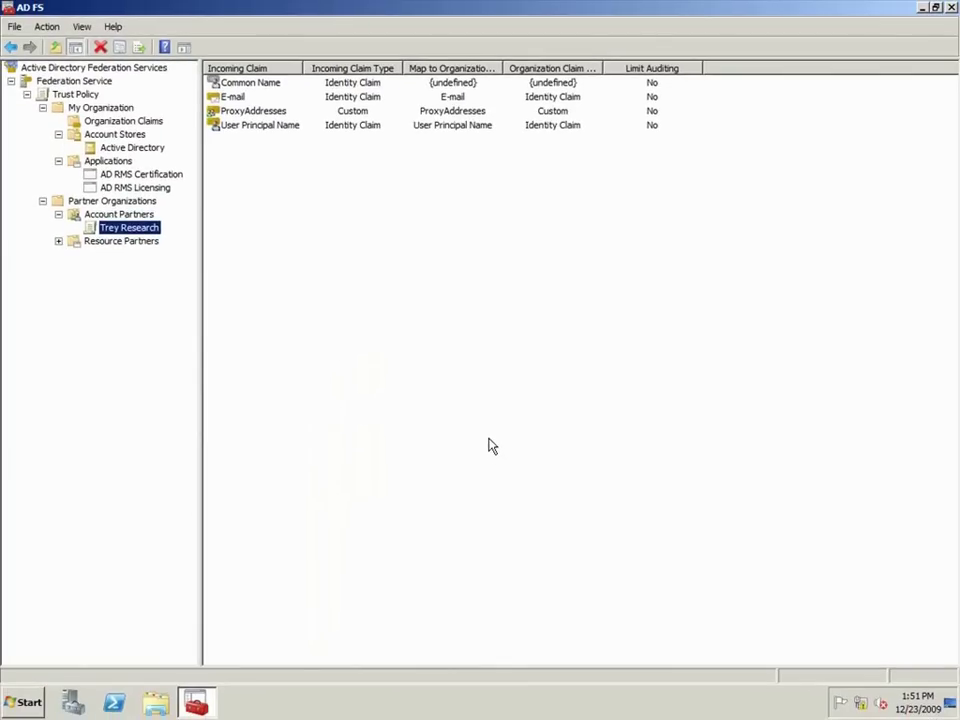
left_click(950, 8)
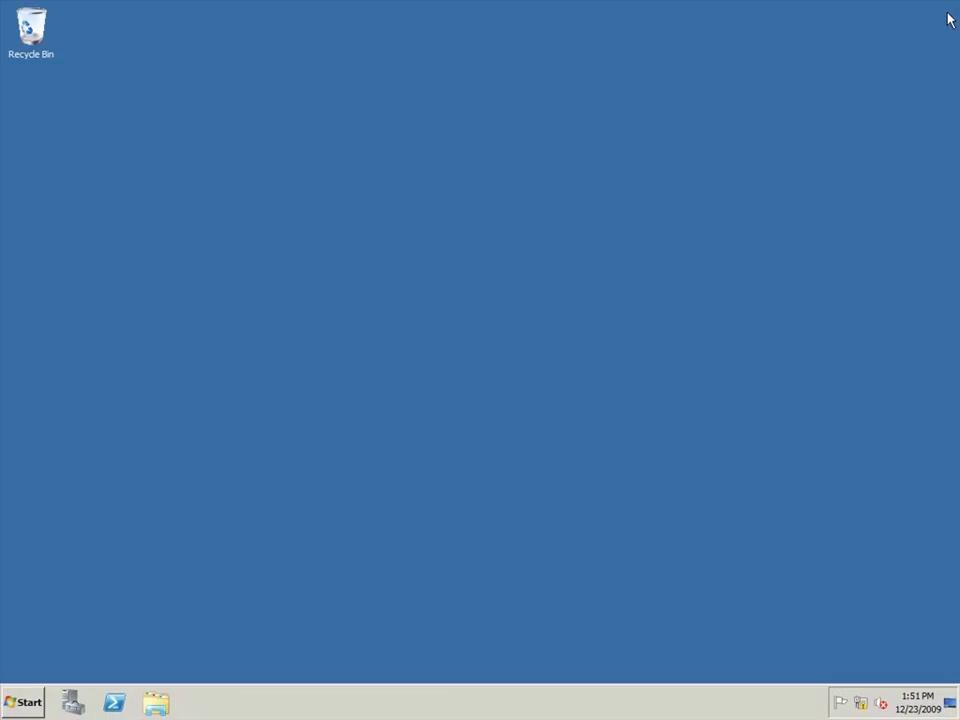